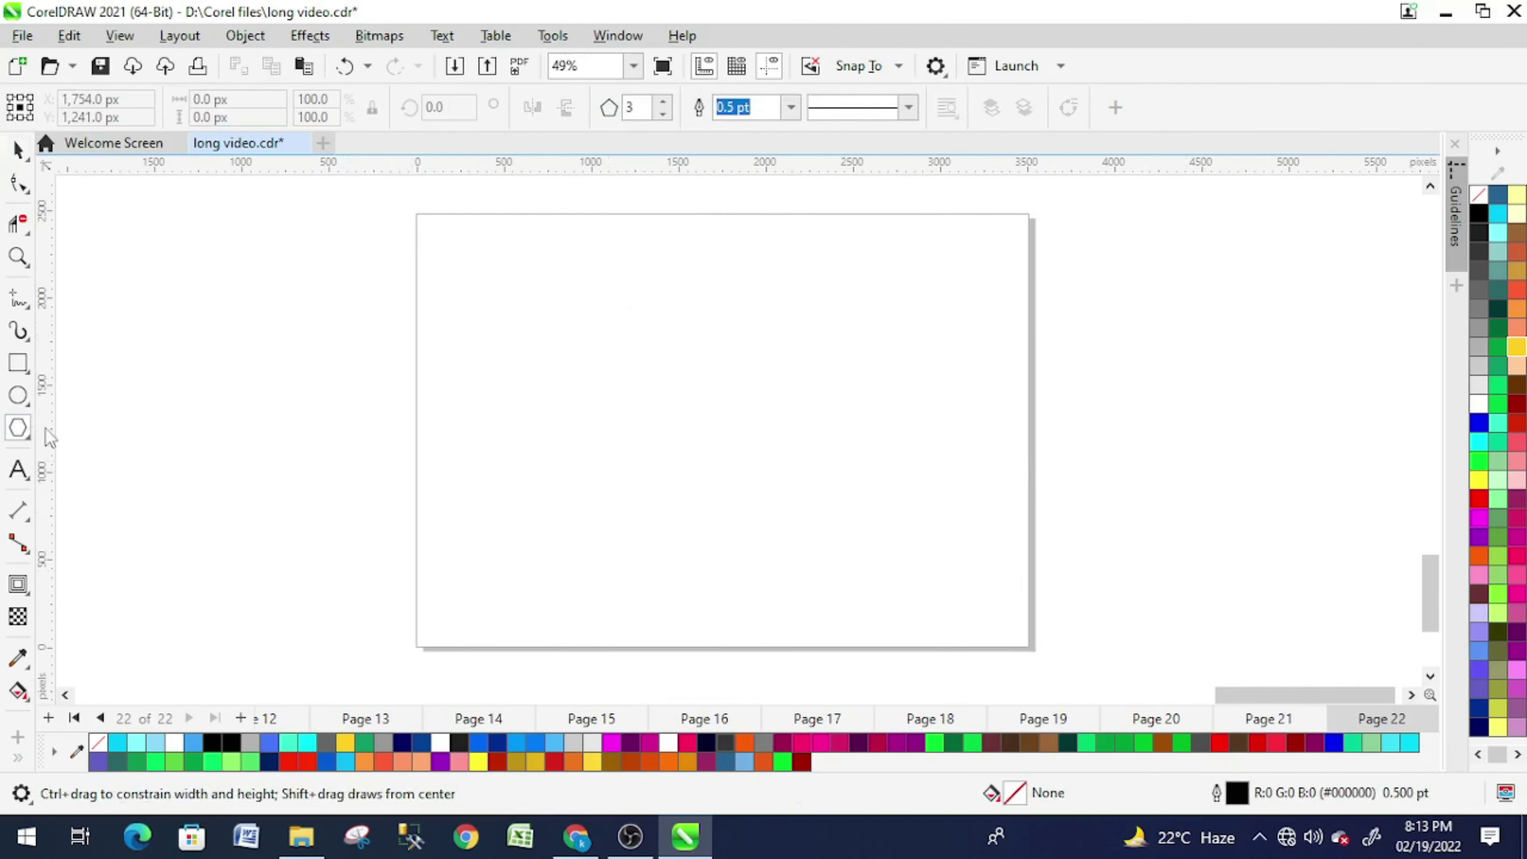
Step: Draw a 3-sided polygon triangle near the page centre and mirror it vertically to point down
{"action": "left_click", "coordinate": [27, 437]}
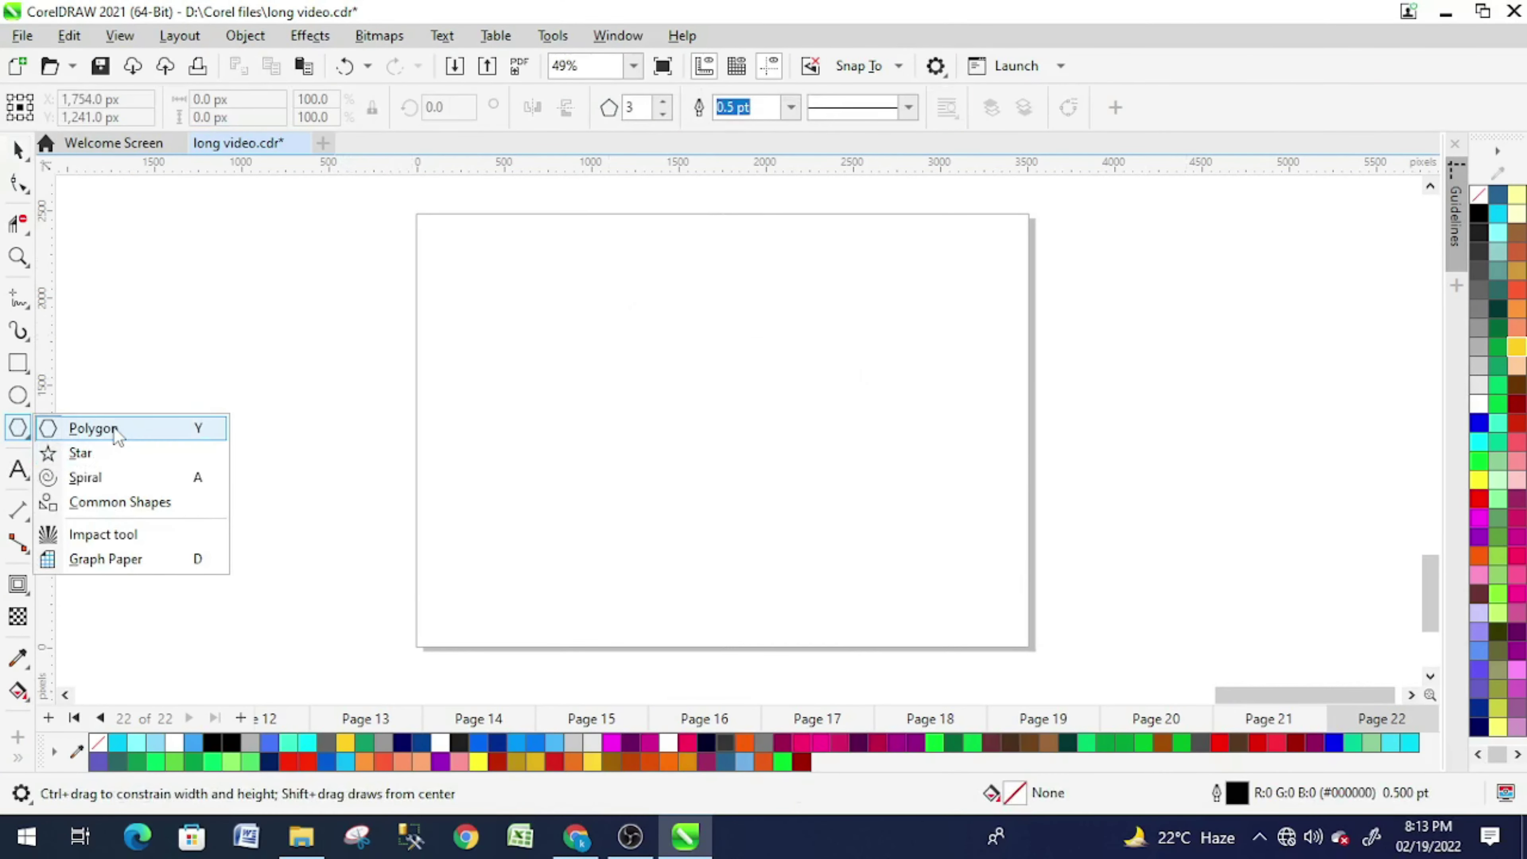
{"action": "left_click", "coordinate": [90, 428]}
{"action": "left_click_drag", "start_coordinate": [647, 383], "coordinate": [737, 460]}
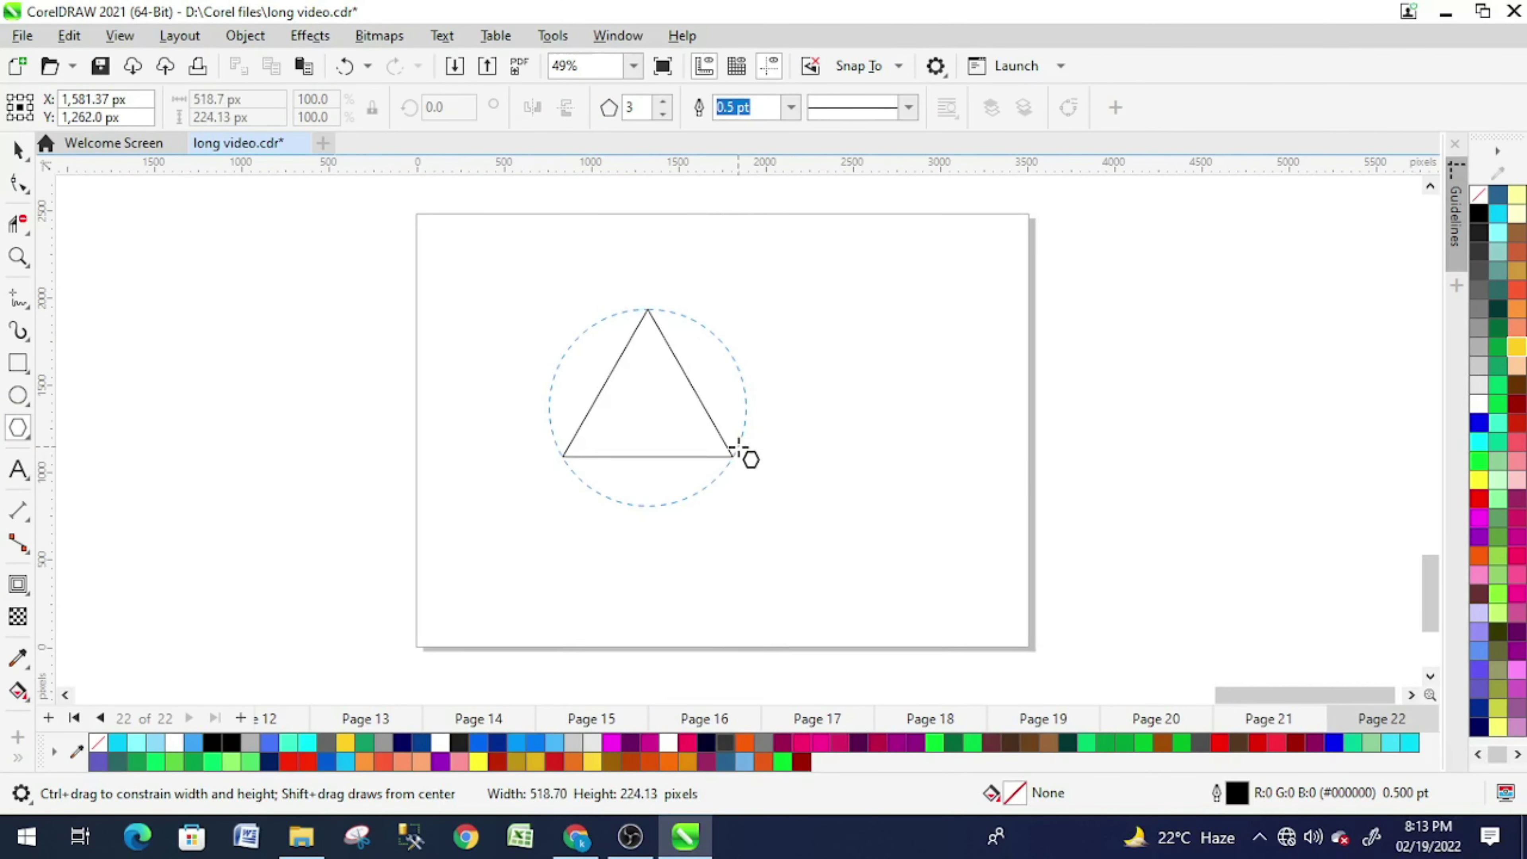
{"action": "key", "text": "space"}
{"action": "left_click_drag", "start_coordinate": [685, 391], "coordinate": [776, 480]}
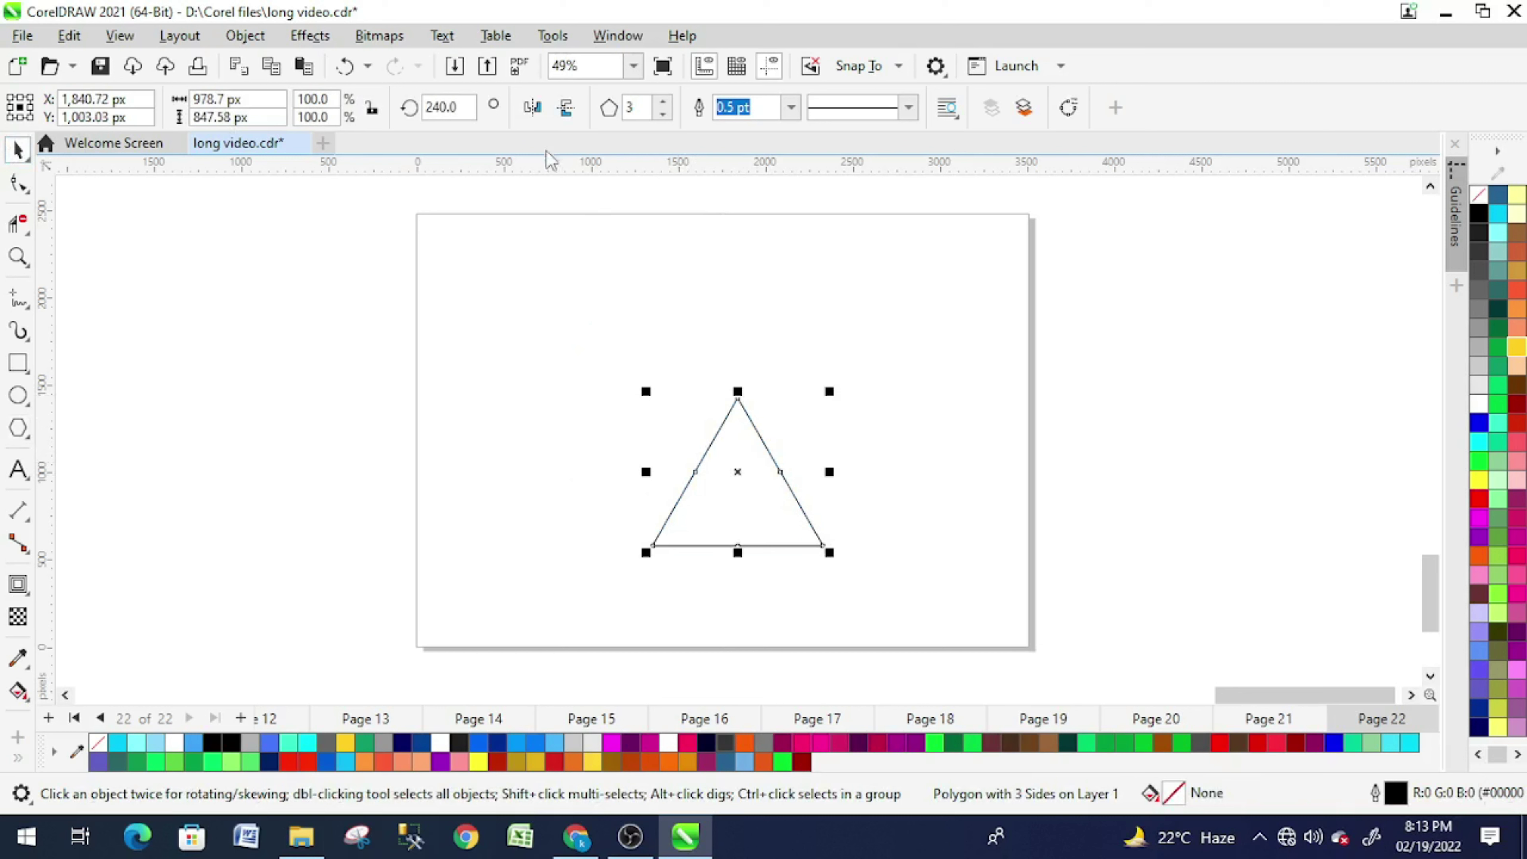
{"action": "left_click", "coordinate": [565, 107]}
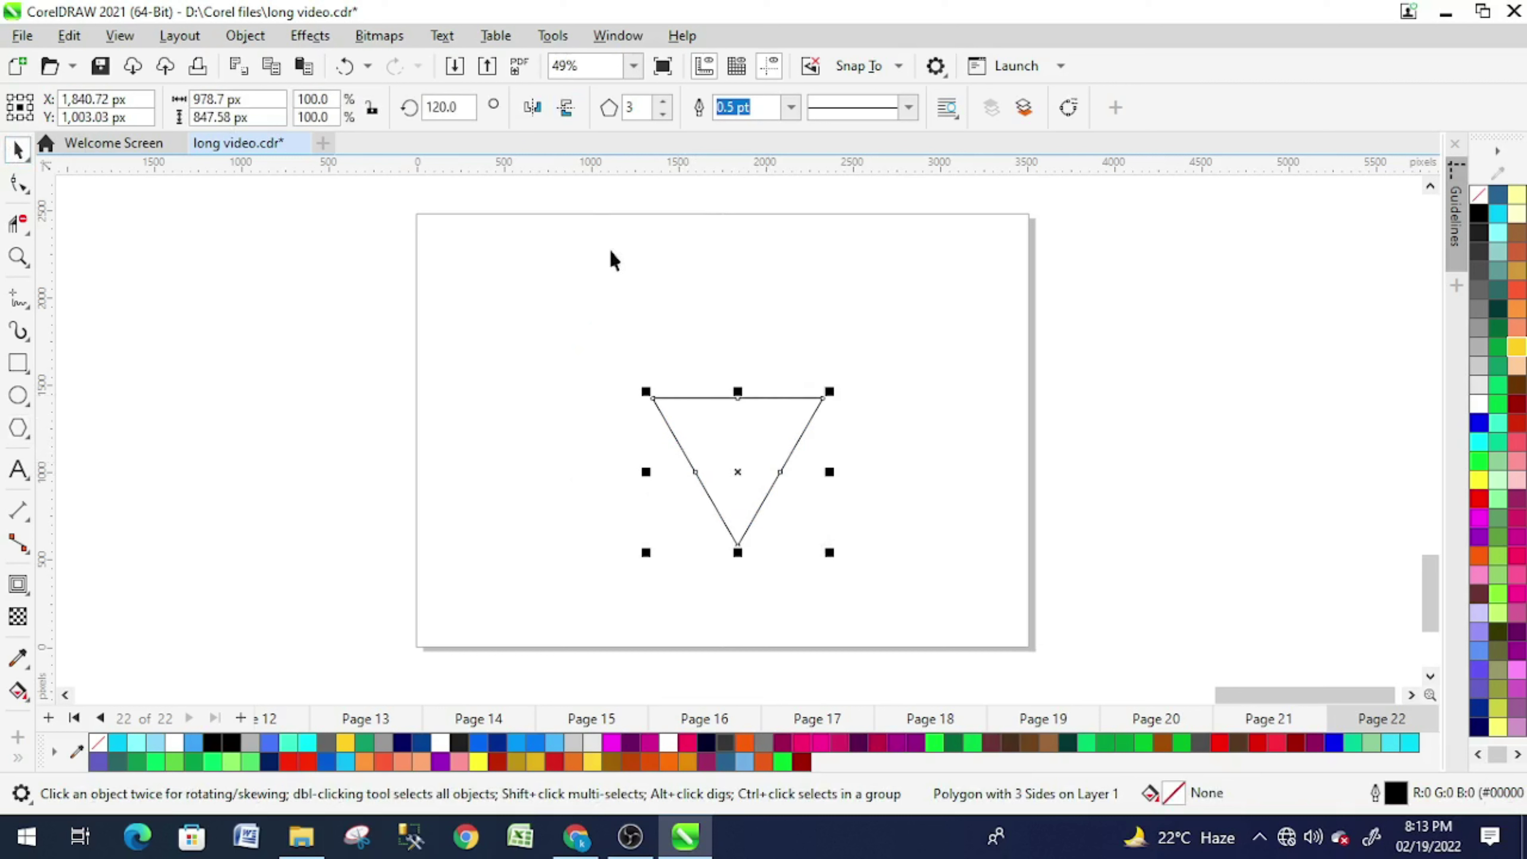
{"action": "left_click", "coordinate": [18, 584]}
{"action": "left_click", "coordinate": [91, 606]}
Step: Add a 510.77 px outward contour to the triangle and break it apart into two separate triangles
{"action": "left_click_drag", "start_coordinate": [735, 402], "coordinate": [744, 309]}
{"action": "scroll", "coordinate": [781, 315], "scroll_direction": "down", "scroll_amount": 1}
{"action": "key", "text": "space"}
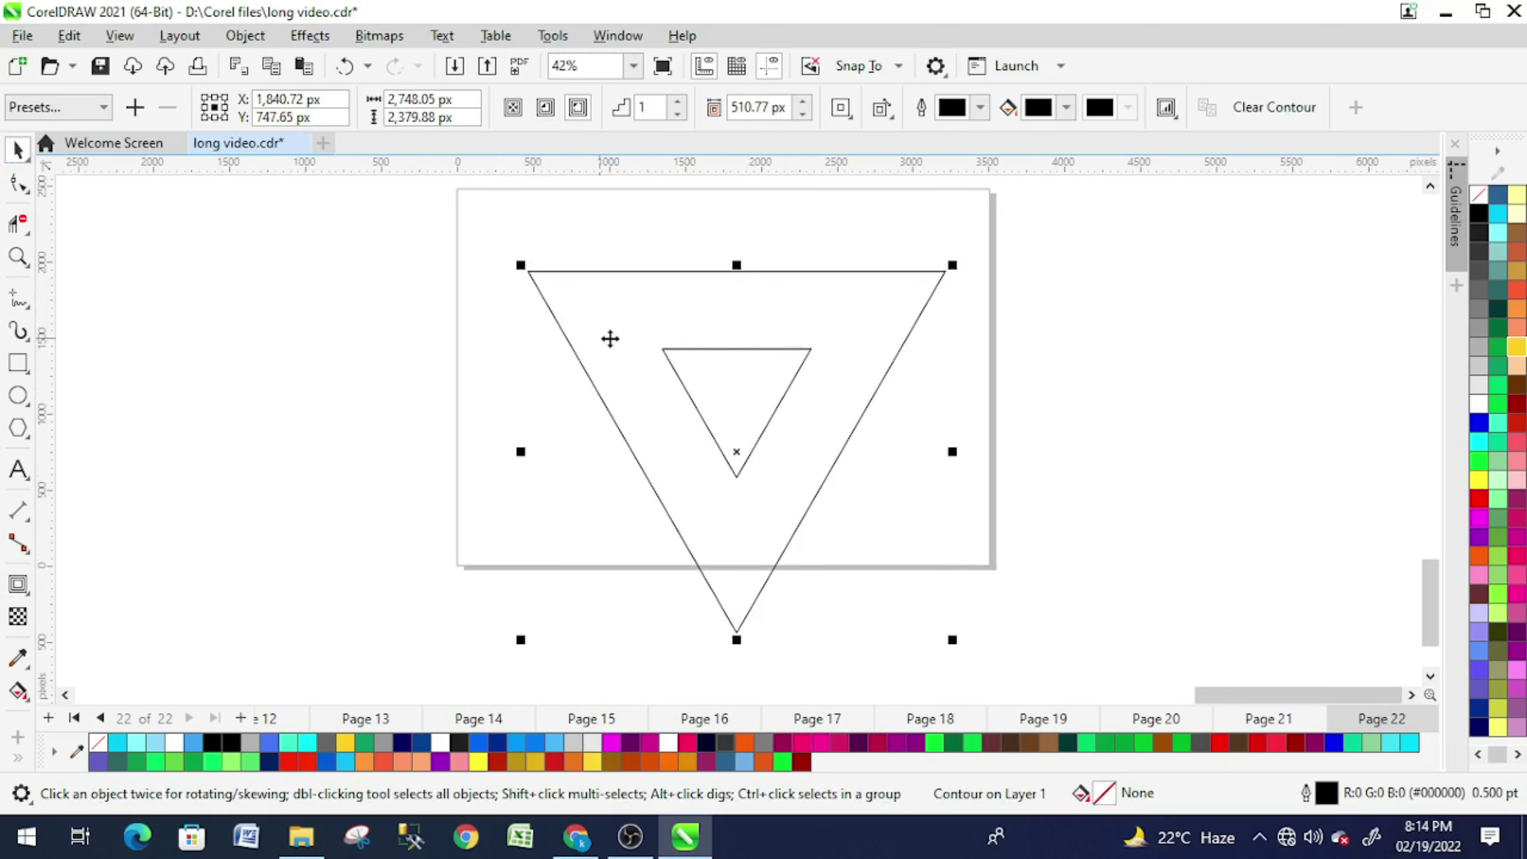
{"action": "left_click", "coordinate": [430, 244]}
{"action": "left_click_drag", "start_coordinate": [960, 634], "coordinate": [960, 634]}
{"action": "right_click", "coordinate": [770, 486]}
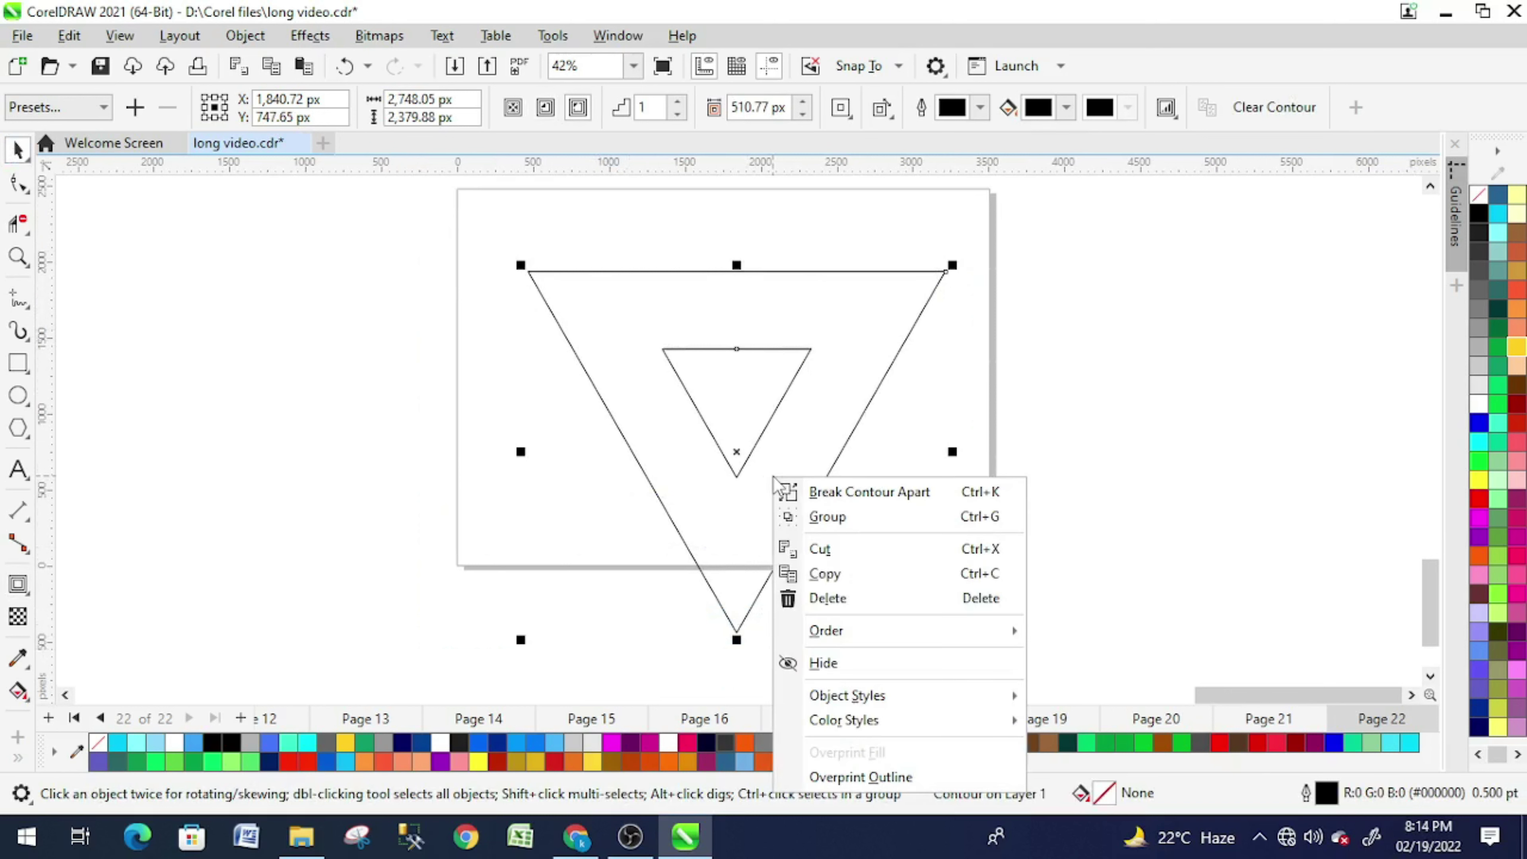
{"action": "left_click", "coordinate": [806, 488]}
{"action": "left_click", "coordinate": [470, 411]}
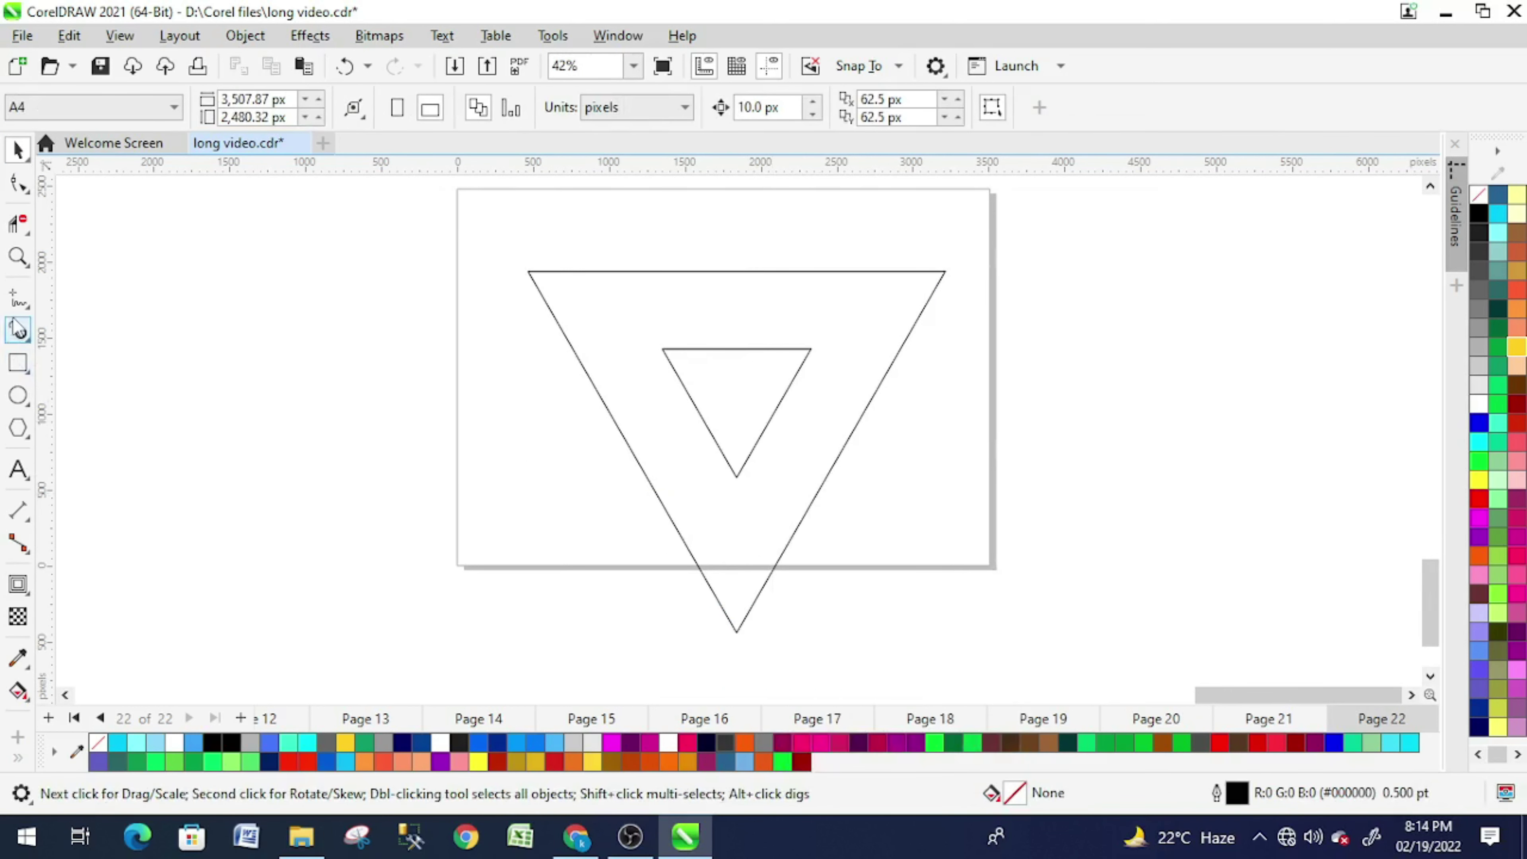
{"action": "left_click", "coordinate": [18, 298]}
Step: Draw long freehand lines along the inner triangle's top, right and left edges, extending past both triangles
{"action": "left_click", "coordinate": [663, 347]}
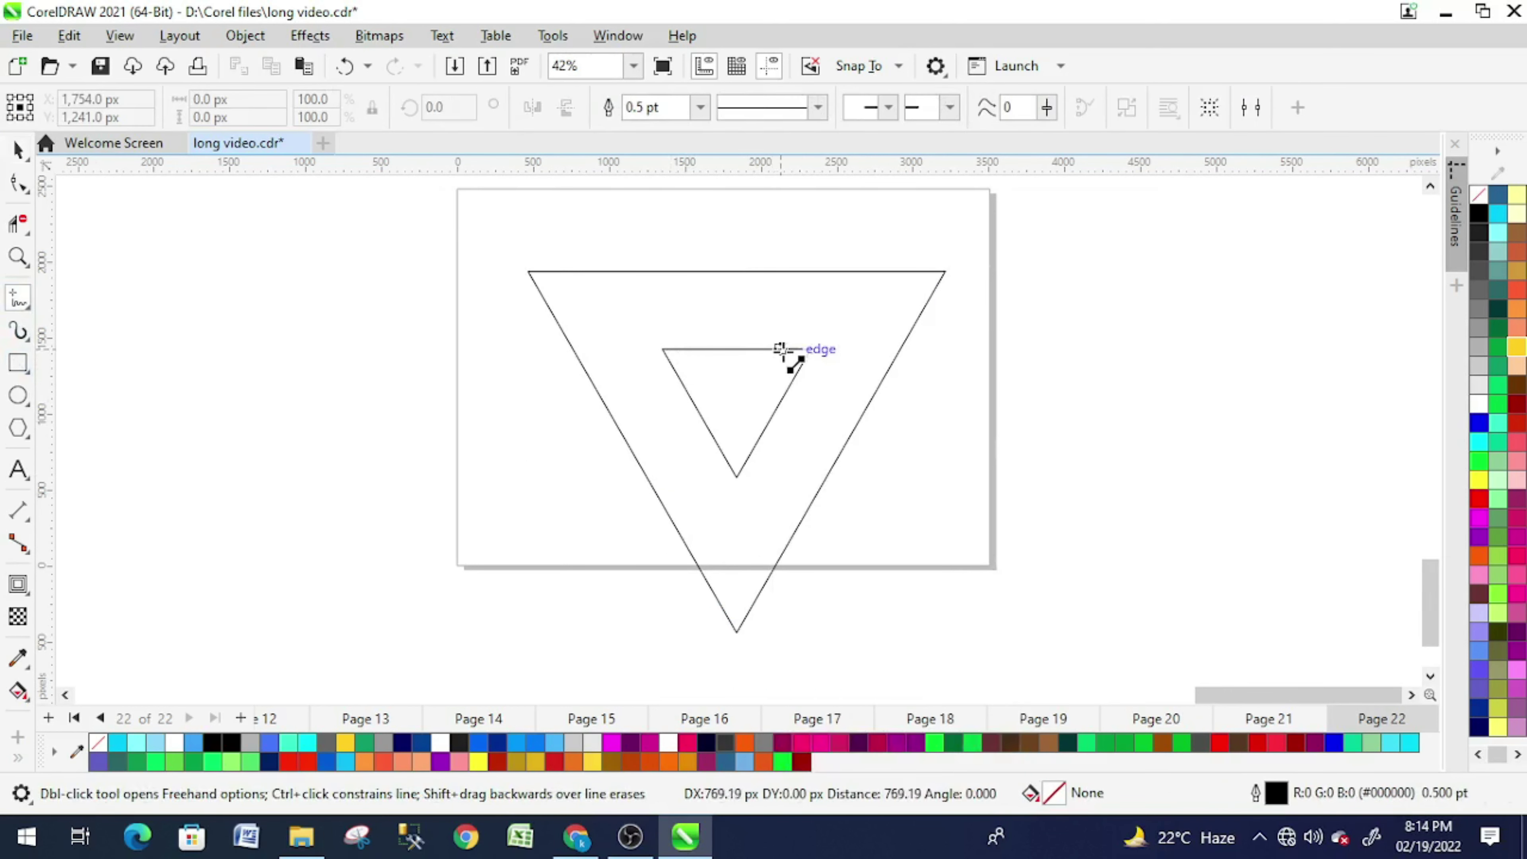
{"action": "left_click", "coordinate": [811, 349]}
{"action": "left_click_drag", "start_coordinate": [810, 348], "coordinate": [1067, 361]}
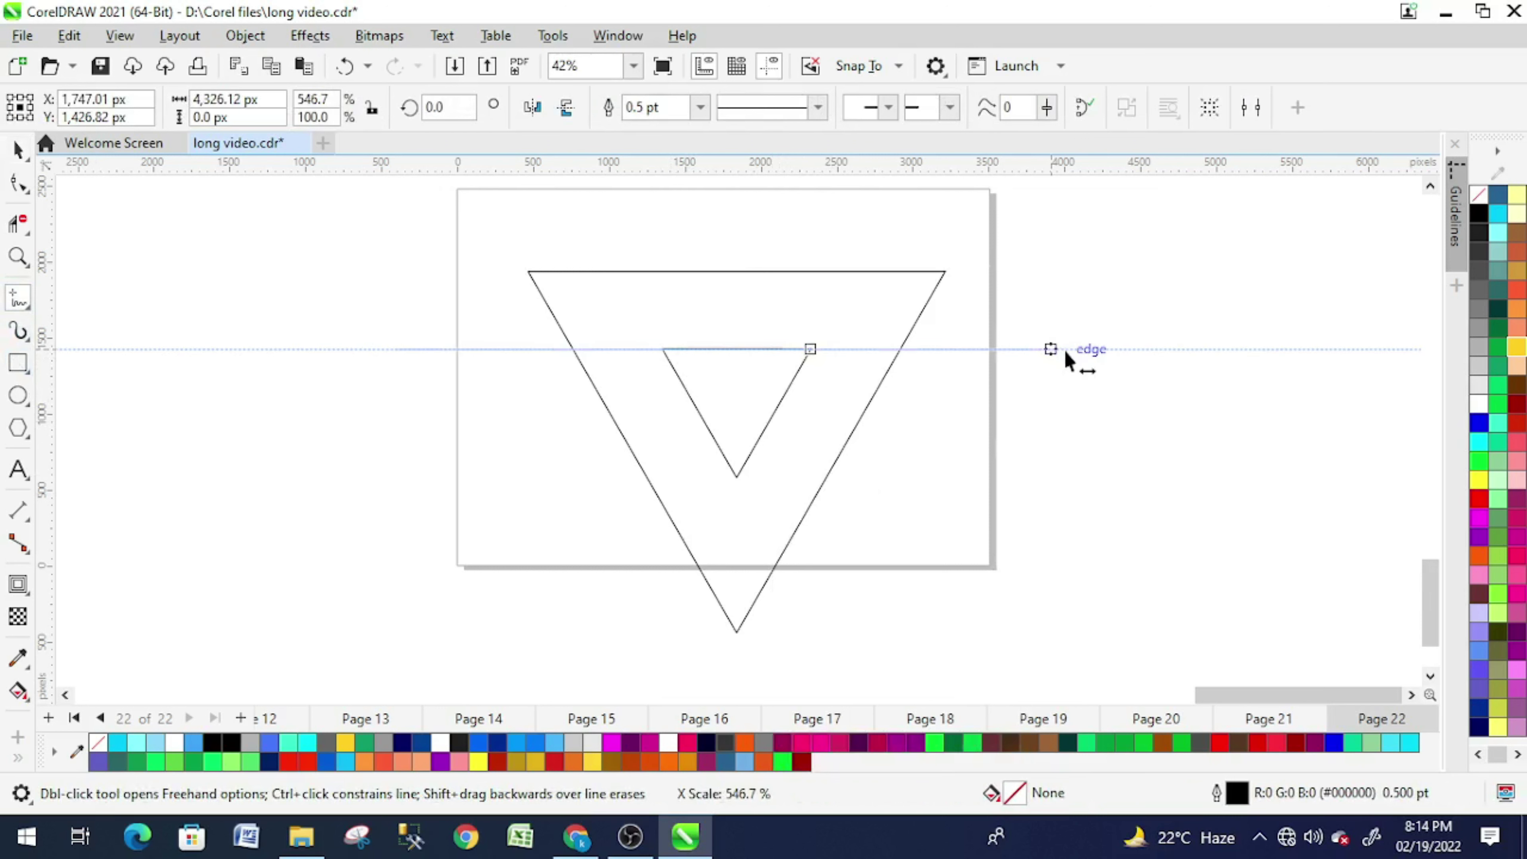
{"action": "left_click", "coordinate": [774, 415]}
{"action": "left_click", "coordinate": [795, 376]}
{"action": "left_click_drag", "start_coordinate": [806, 375], "coordinate": [917, 205]}
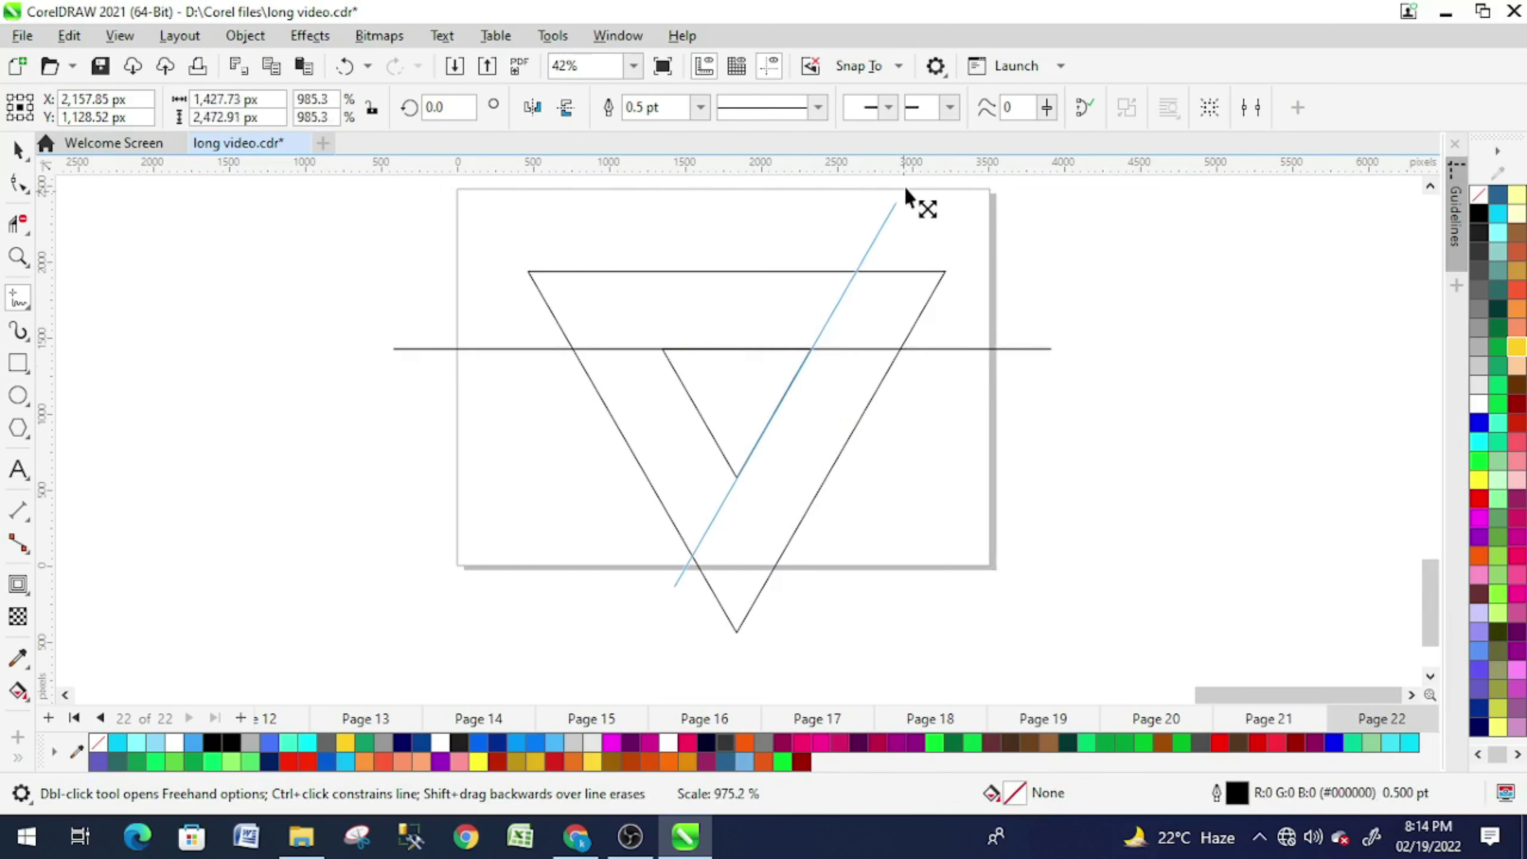
{"action": "left_click", "coordinate": [684, 408]}
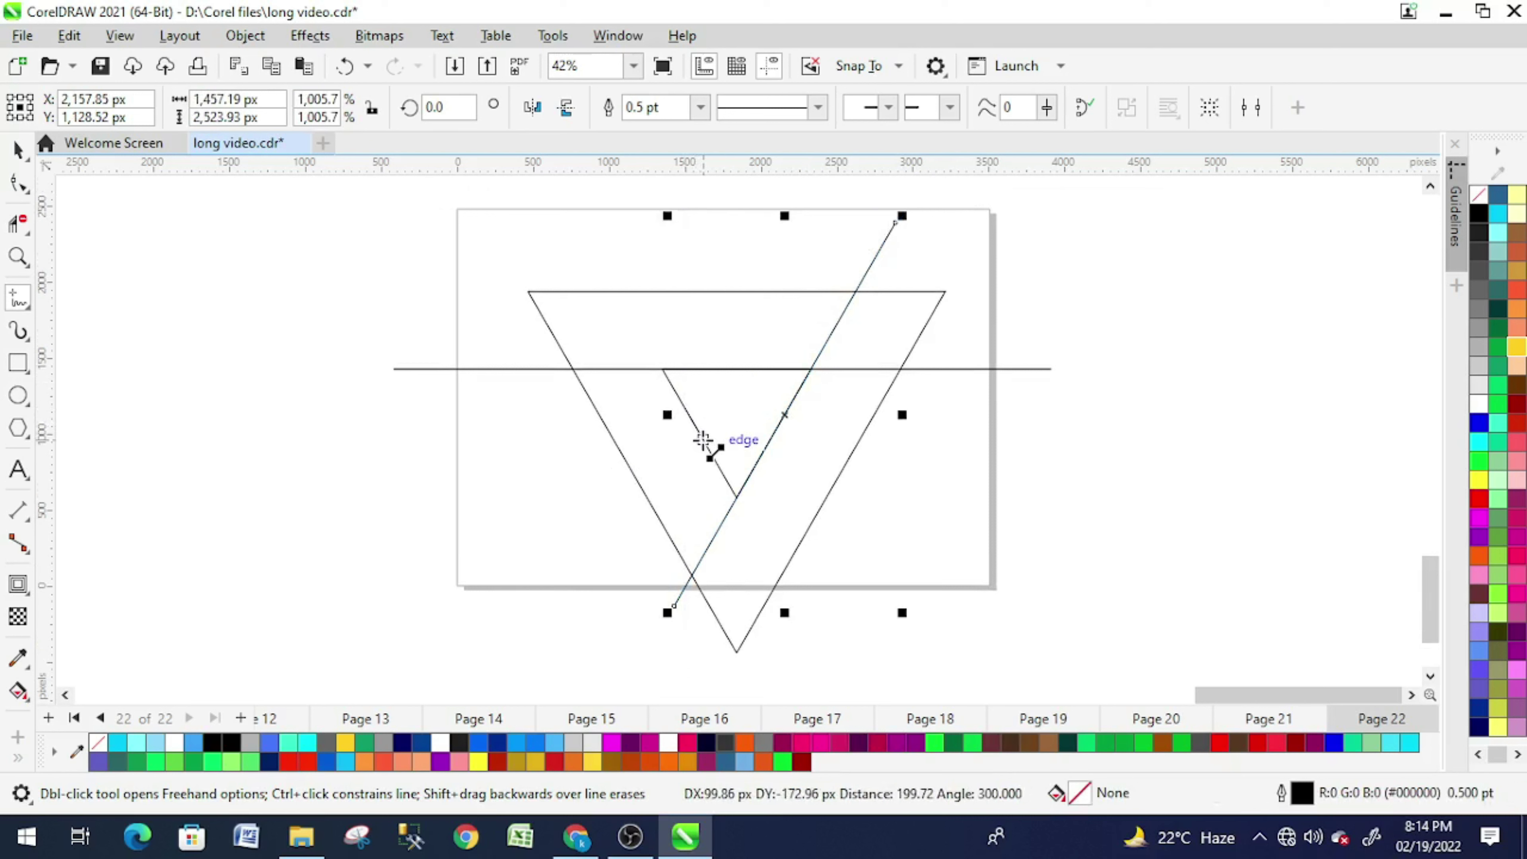
{"action": "left_click", "coordinate": [704, 443]}
{"action": "left_click_drag", "start_coordinate": [740, 490], "coordinate": [900, 658]}
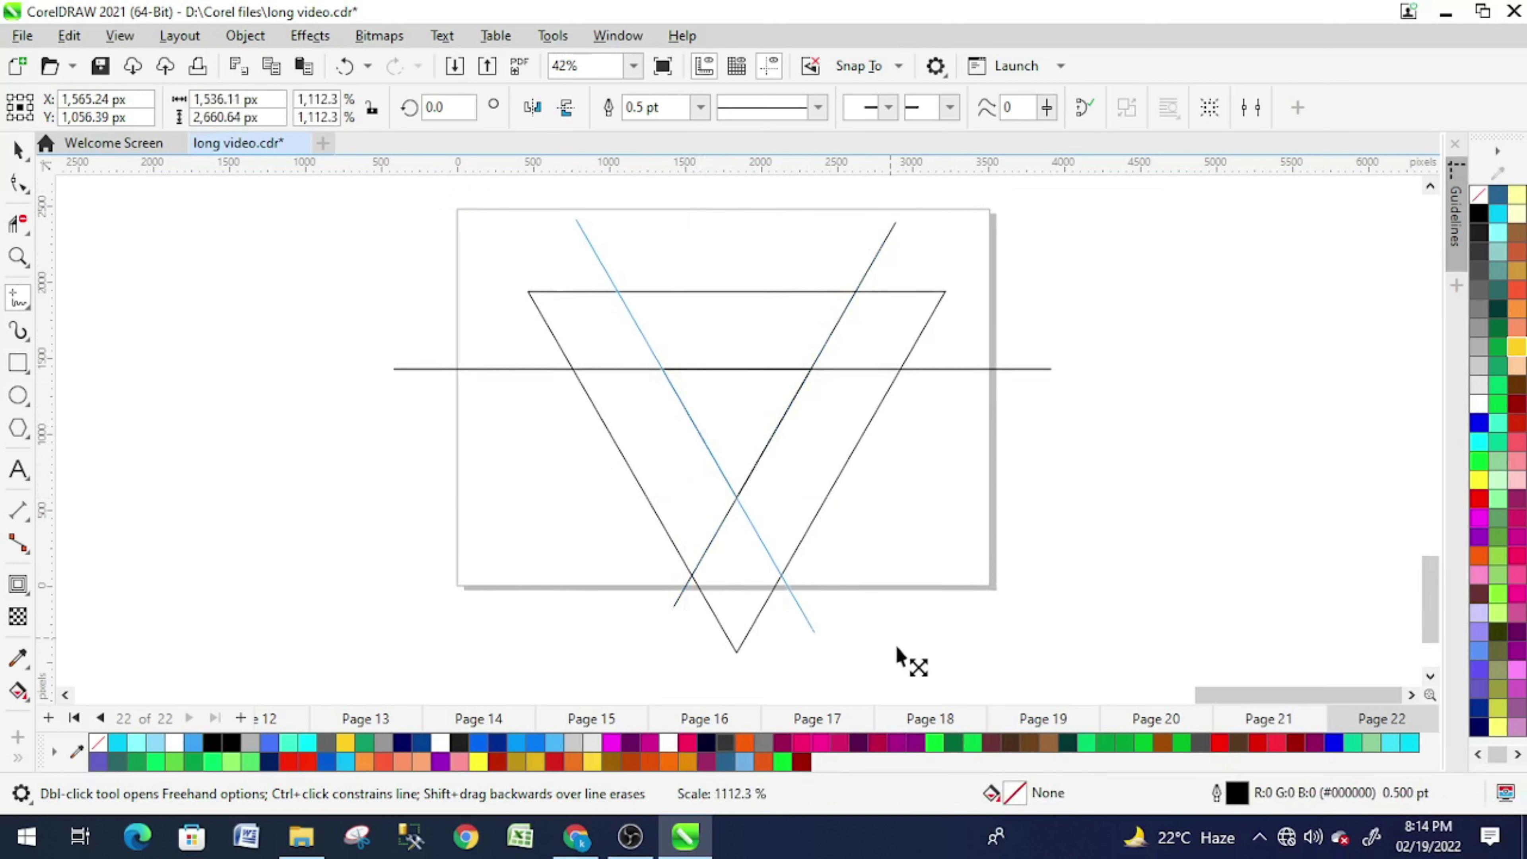
Step: Add three short connecting lines between the left, right and bottom intersections
{"action": "left_click", "coordinate": [573, 368]}
{"action": "left_click", "coordinate": [620, 291]}
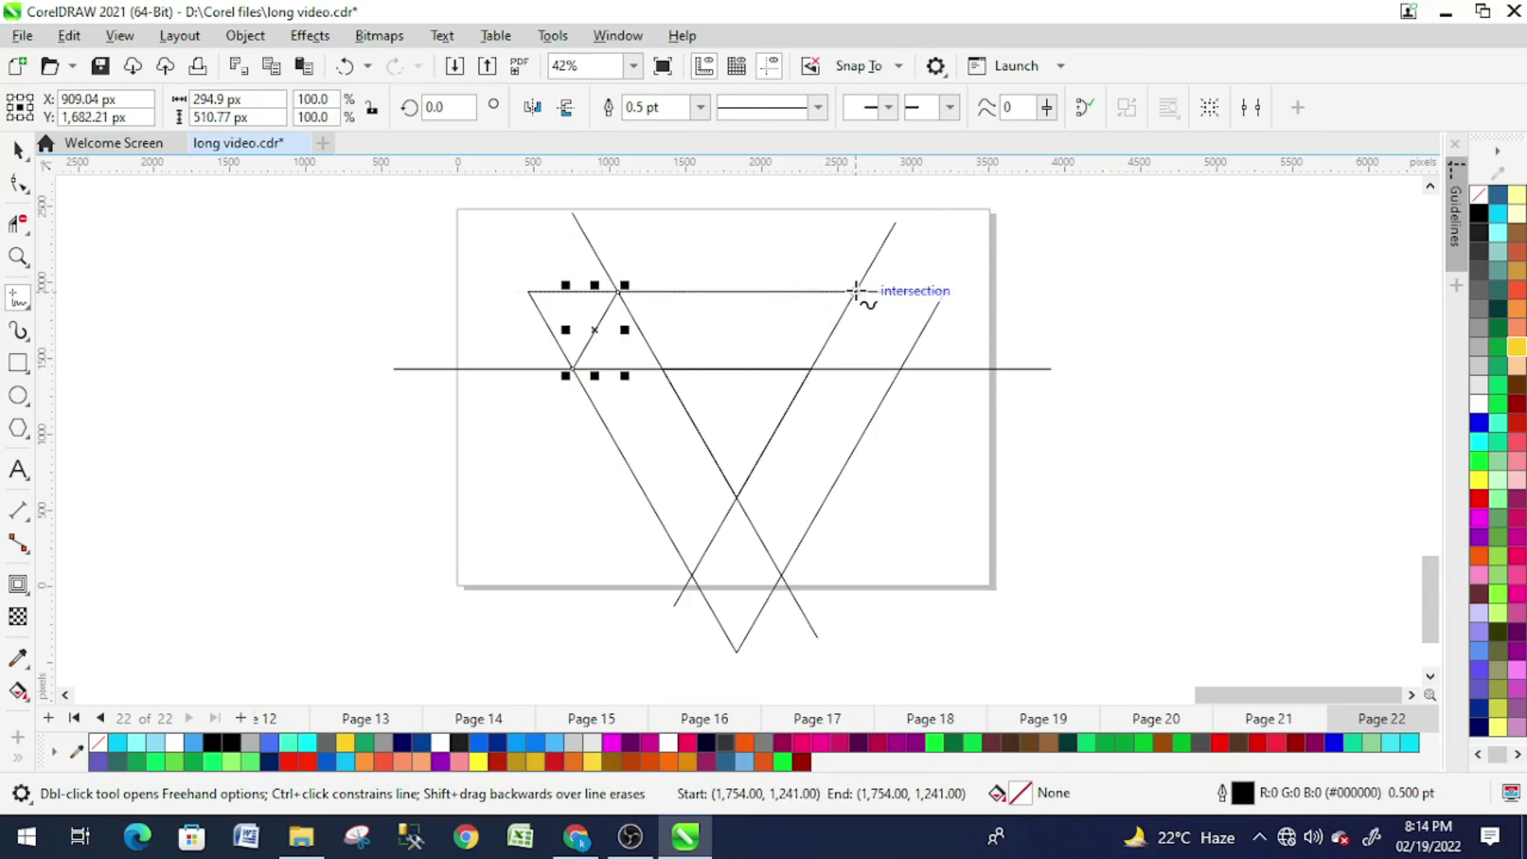
{"action": "left_click", "coordinate": [855, 292]}
{"action": "left_click", "coordinate": [899, 368]}
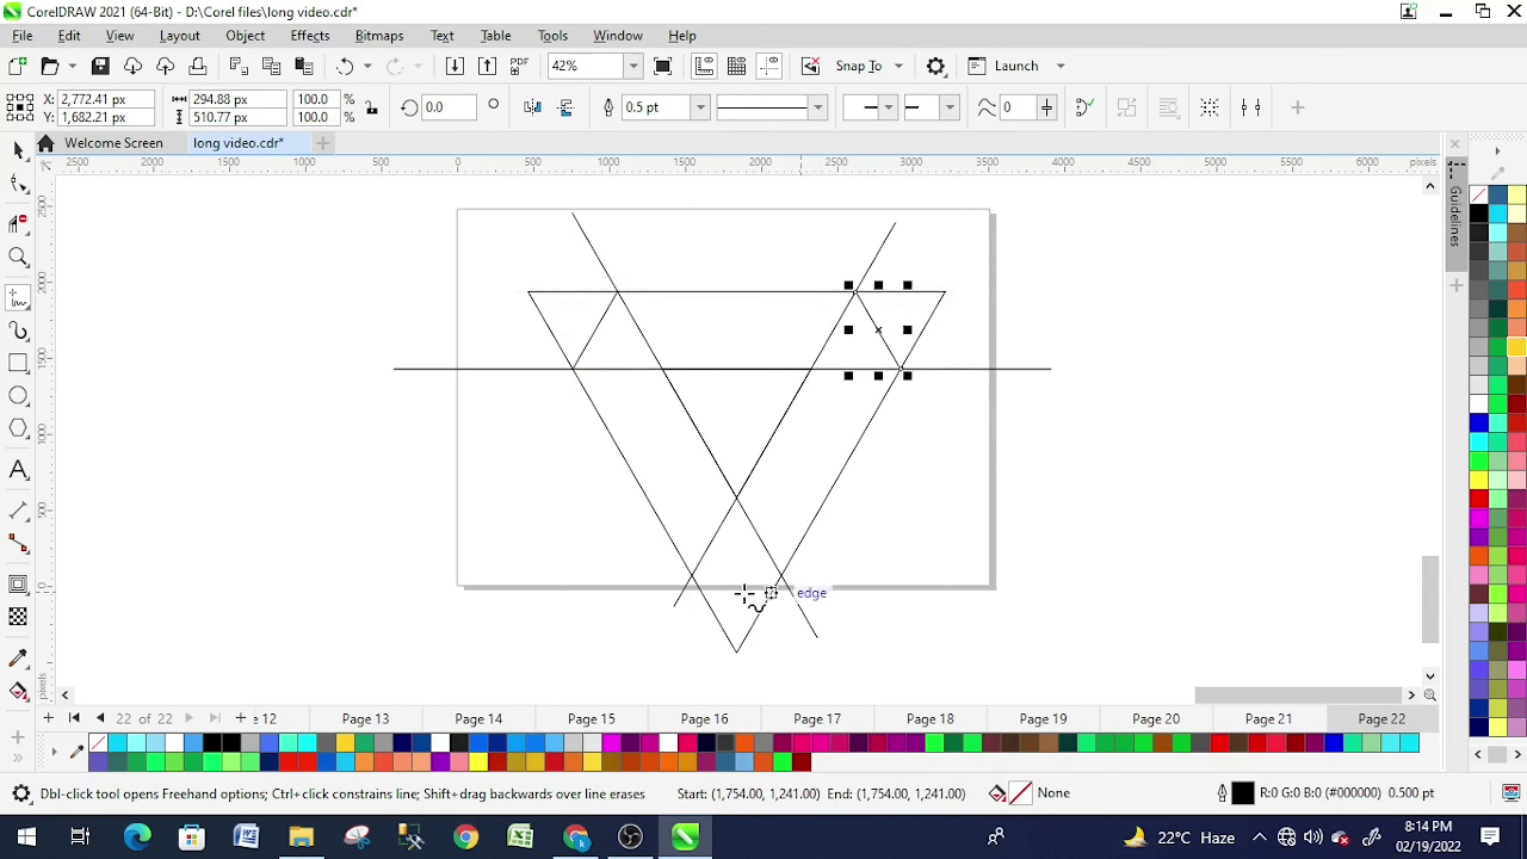
{"action": "left_click", "coordinate": [692, 576]}
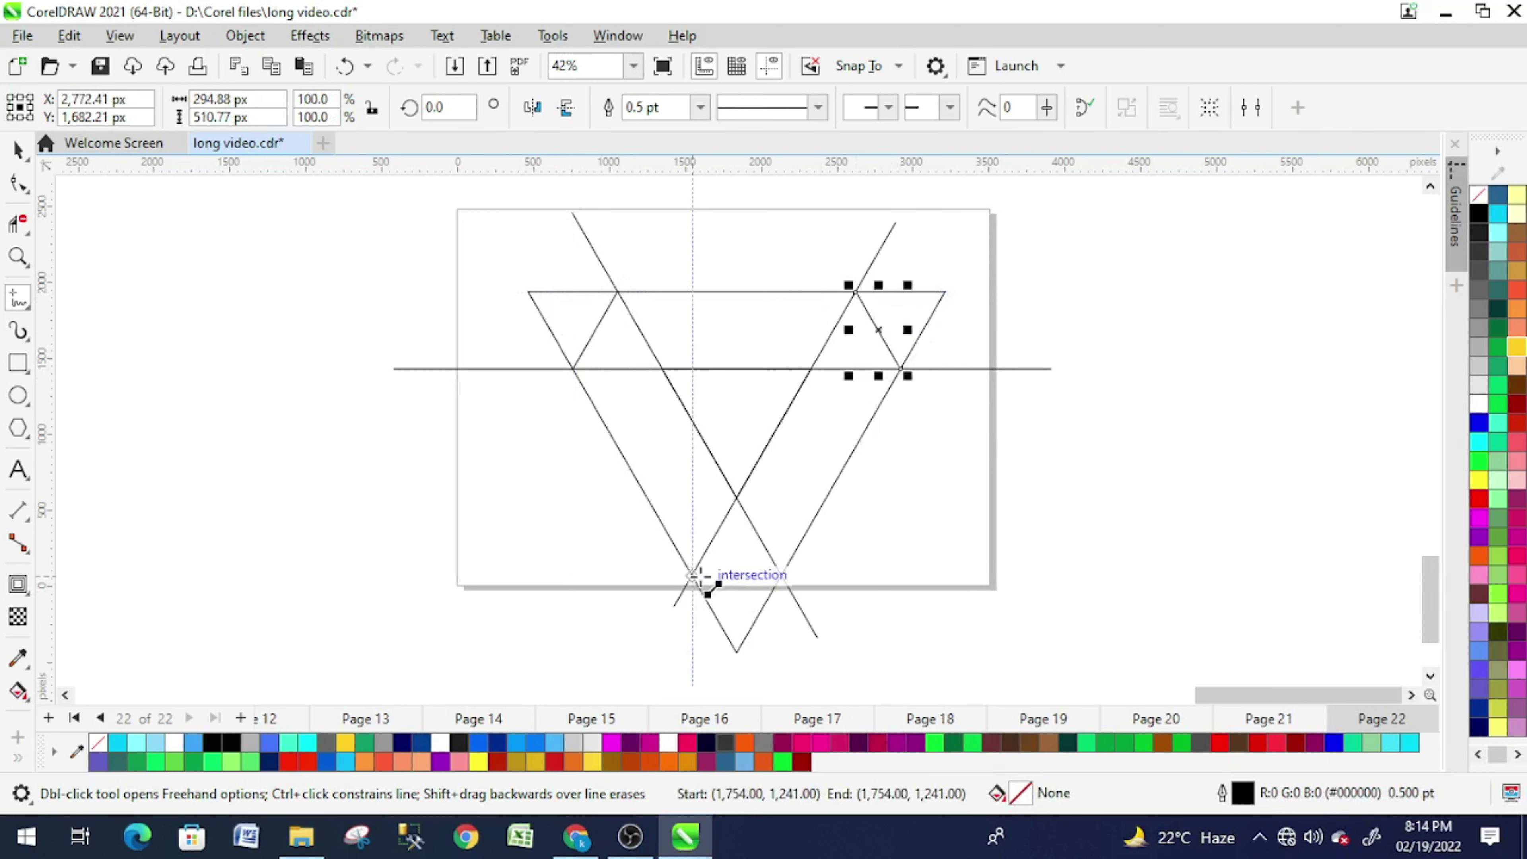
{"action": "left_click", "coordinate": [781, 576]}
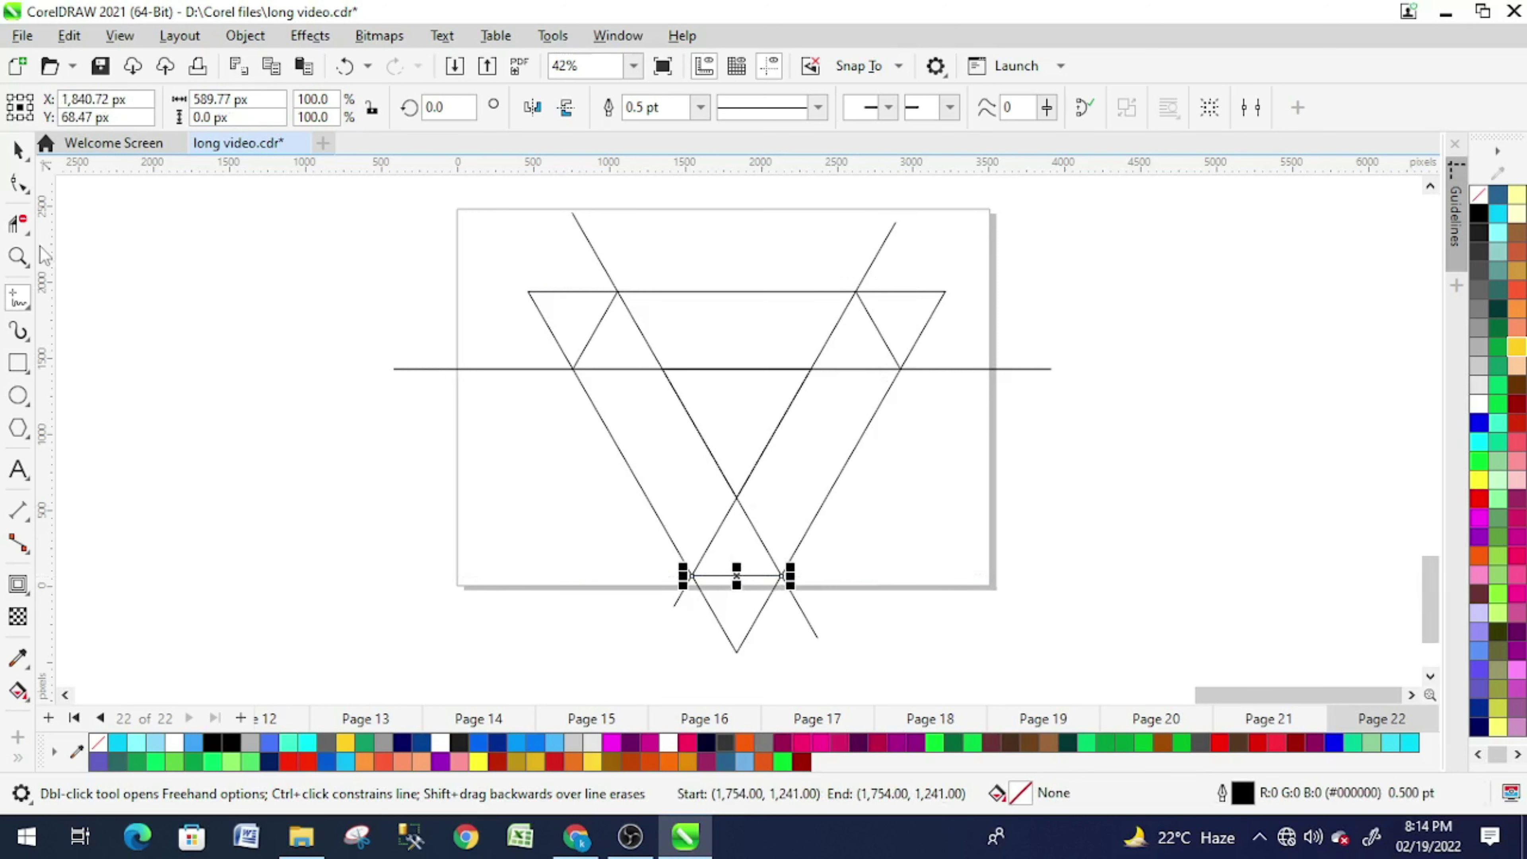
{"action": "left_click", "coordinate": [18, 223]}
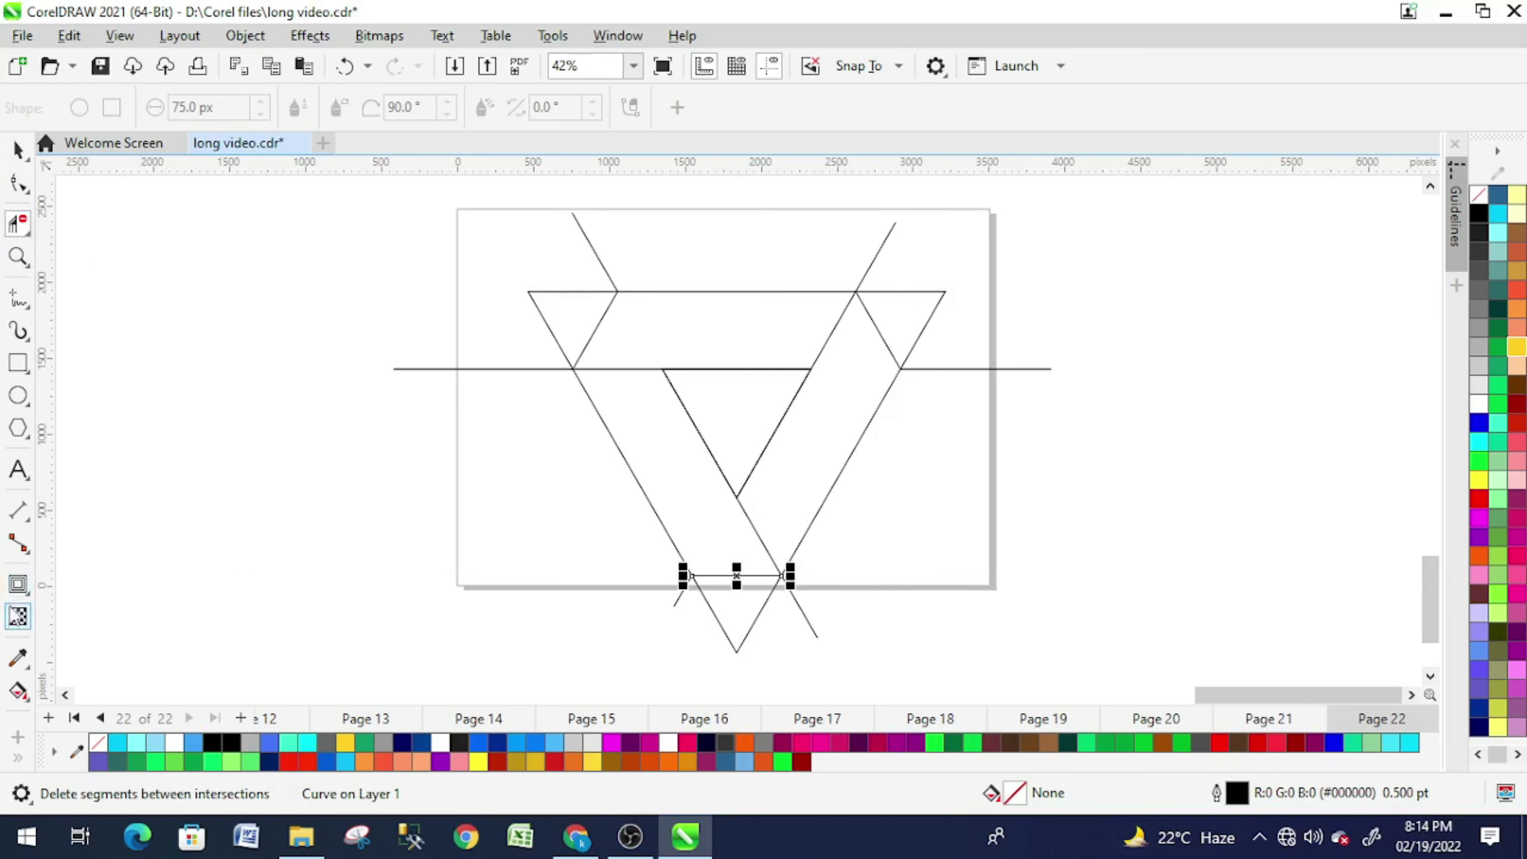
Step: Smart-fill the top, left and right bands light blue
{"action": "left_click", "coordinate": [24, 697]}
{"action": "left_click", "coordinate": [96, 713]}
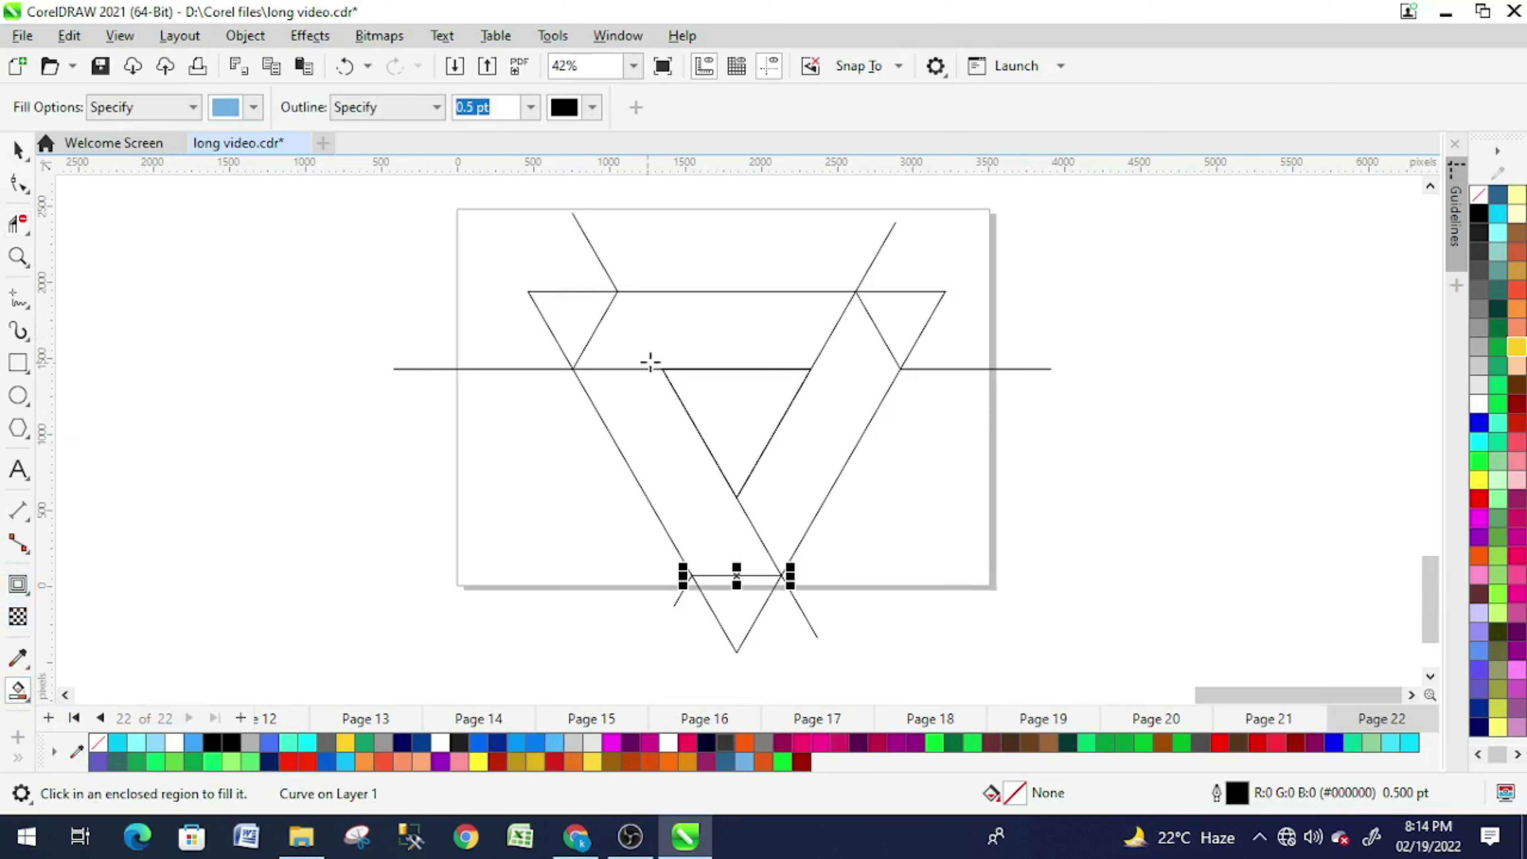
{"action": "left_click", "coordinate": [660, 338]}
{"action": "left_click", "coordinate": [653, 436]}
{"action": "left_click", "coordinate": [814, 427]}
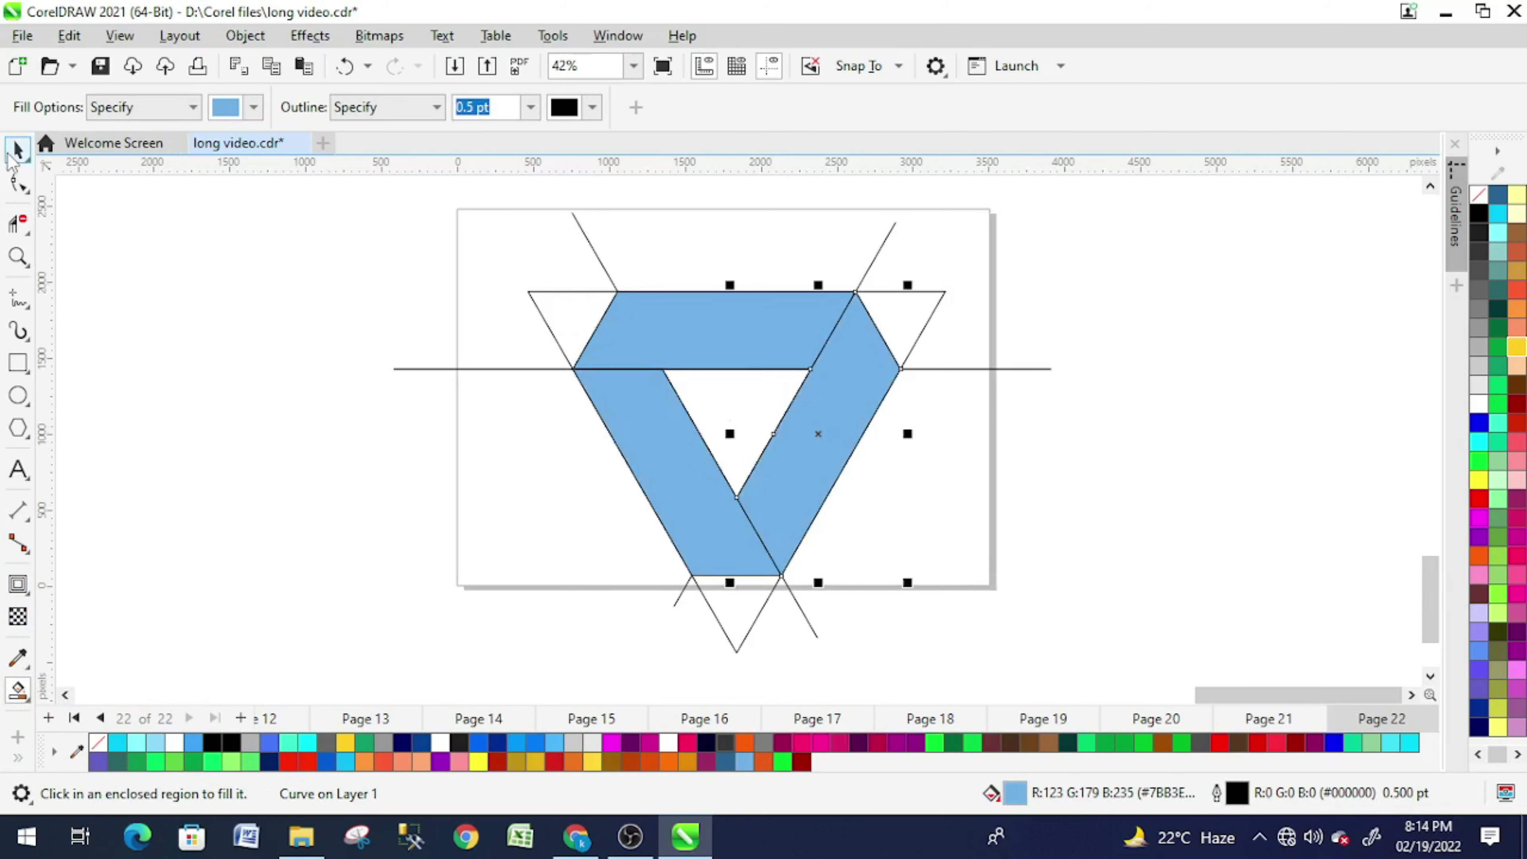
Step: Move the filled bands off to the left and delete the leftover construction lines
{"action": "left_click", "coordinate": [13, 157]}
{"action": "left_click", "coordinate": [652, 442], "text": "shift"}
{"action": "left_click_drag", "start_coordinate": [733, 432], "coordinate": [188, 436]}
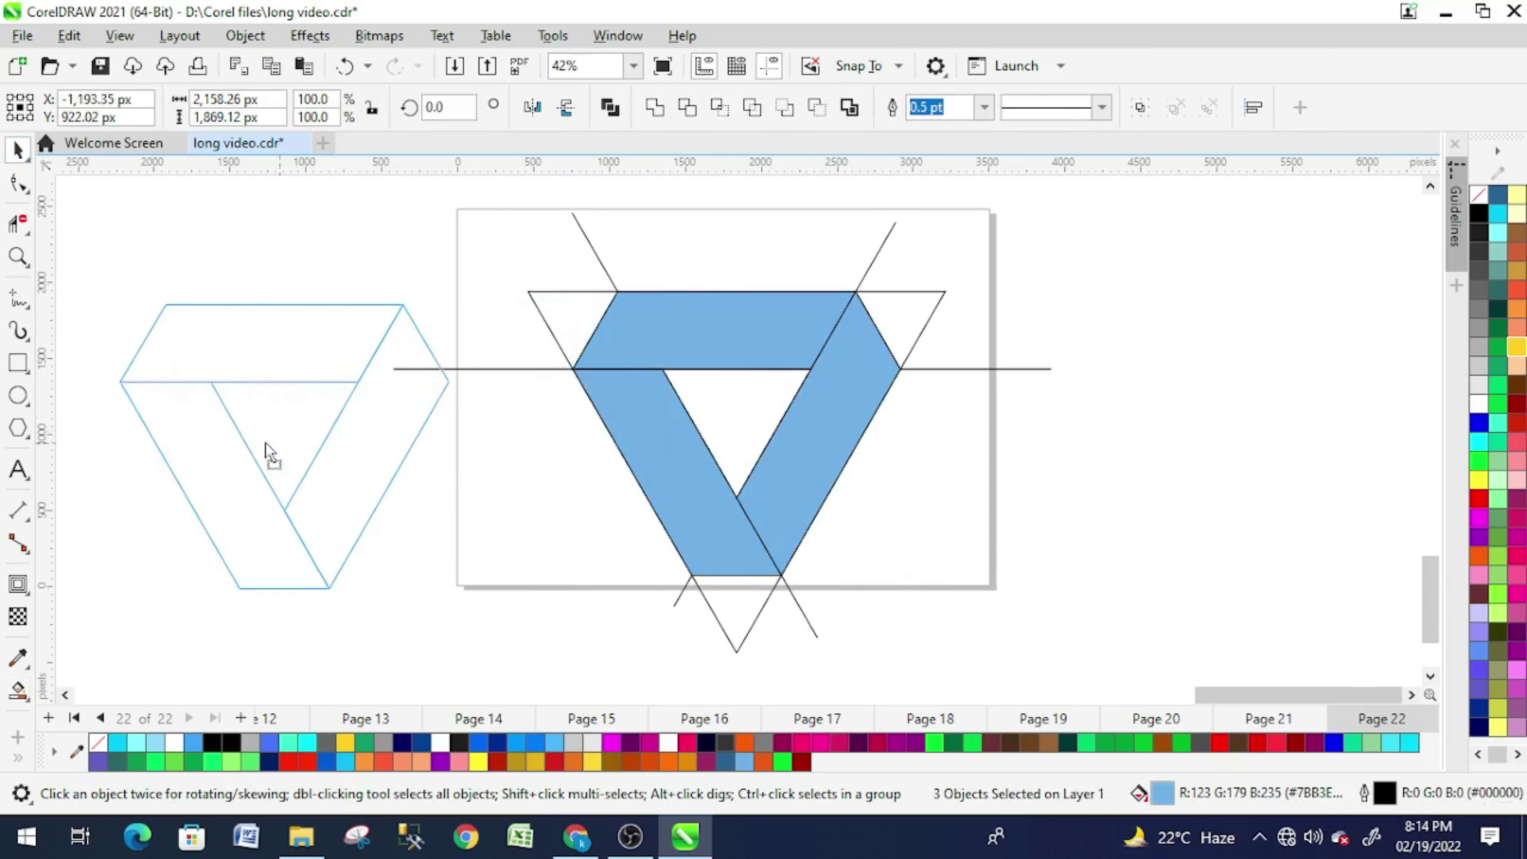
{"action": "scroll", "coordinate": [376, 406], "scroll_direction": "down", "scroll_amount": 1}
{"action": "left_click_drag", "start_coordinate": [378, 241], "coordinate": [532, 391]}
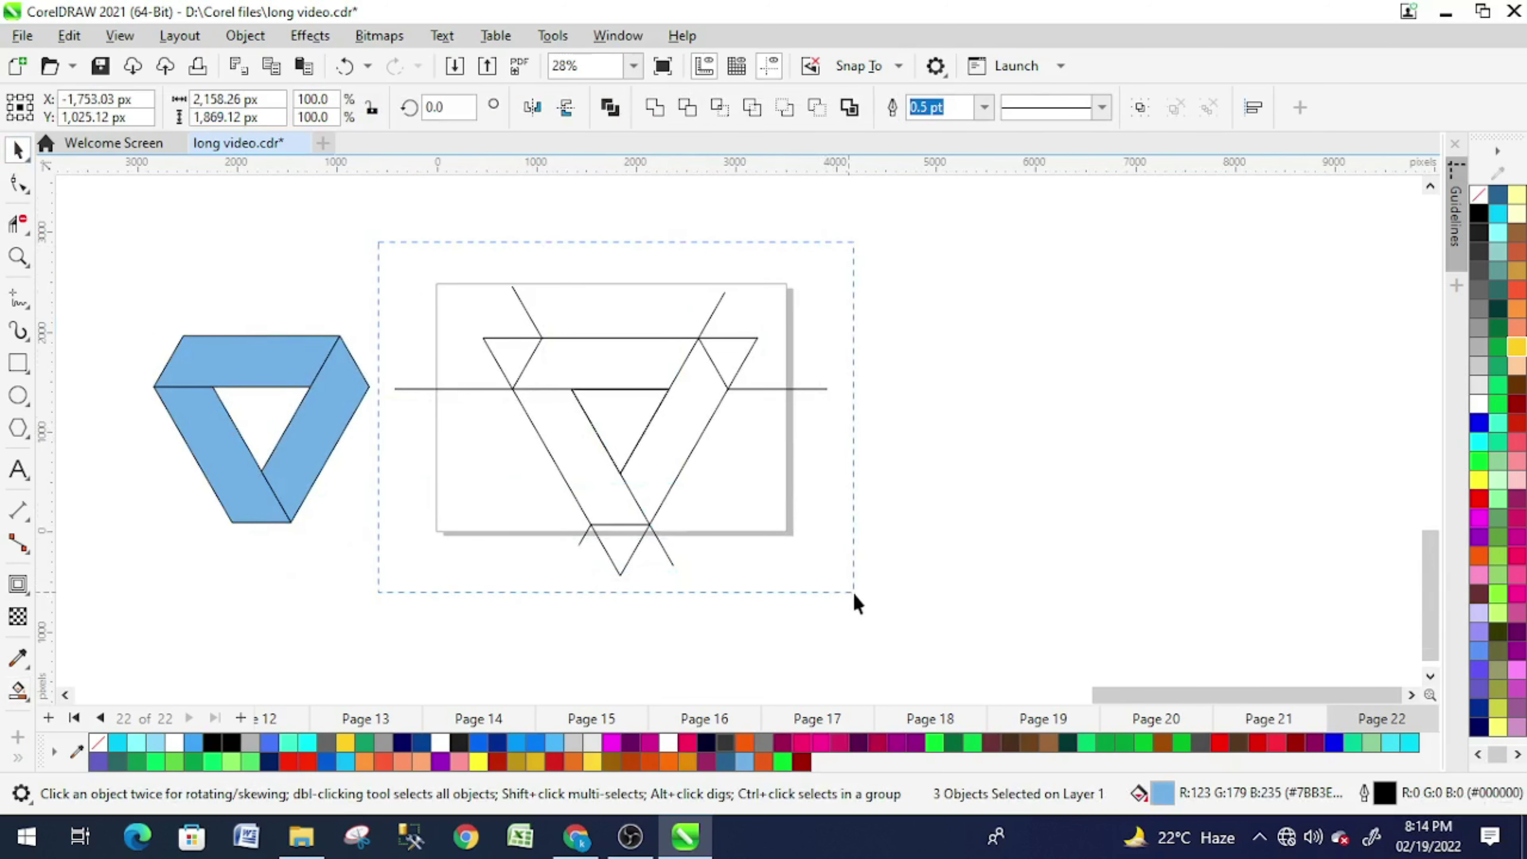
{"action": "left_click_drag", "start_coordinate": [854, 592], "coordinate": [854, 594]}
{"action": "key", "text": "Delete"}
Step: Move the three blue bands back onto the page and group them with Ctrl+G
{"action": "left_click_drag", "start_coordinate": [373, 543], "coordinate": [375, 545]}
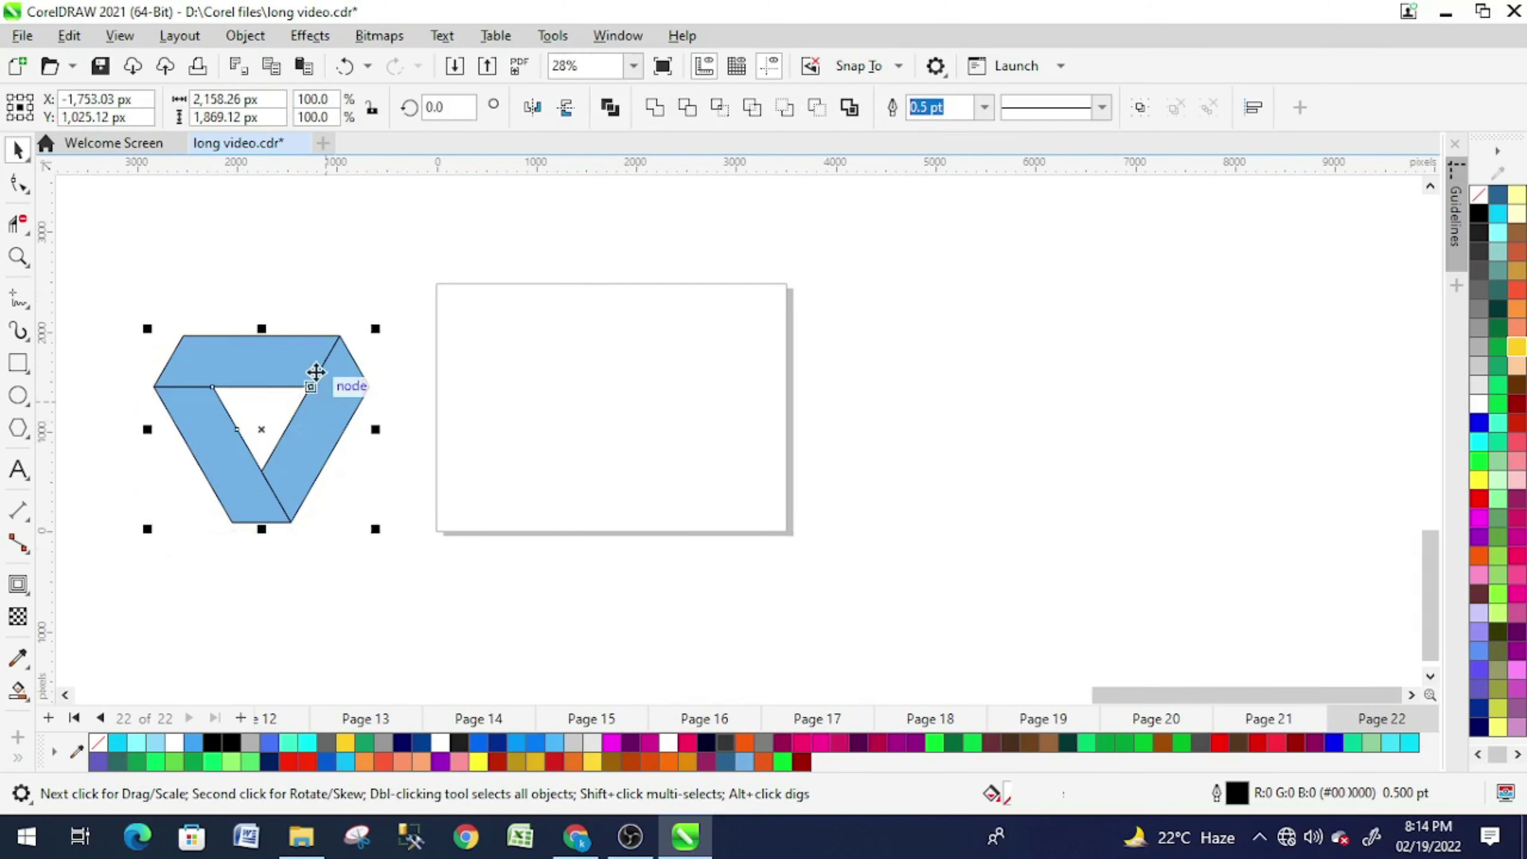
{"action": "left_click_drag", "start_coordinate": [311, 361], "coordinate": [648, 345]}
{"action": "key", "text": "ctrl+g"}
{"action": "key", "text": "ctrl+f"}
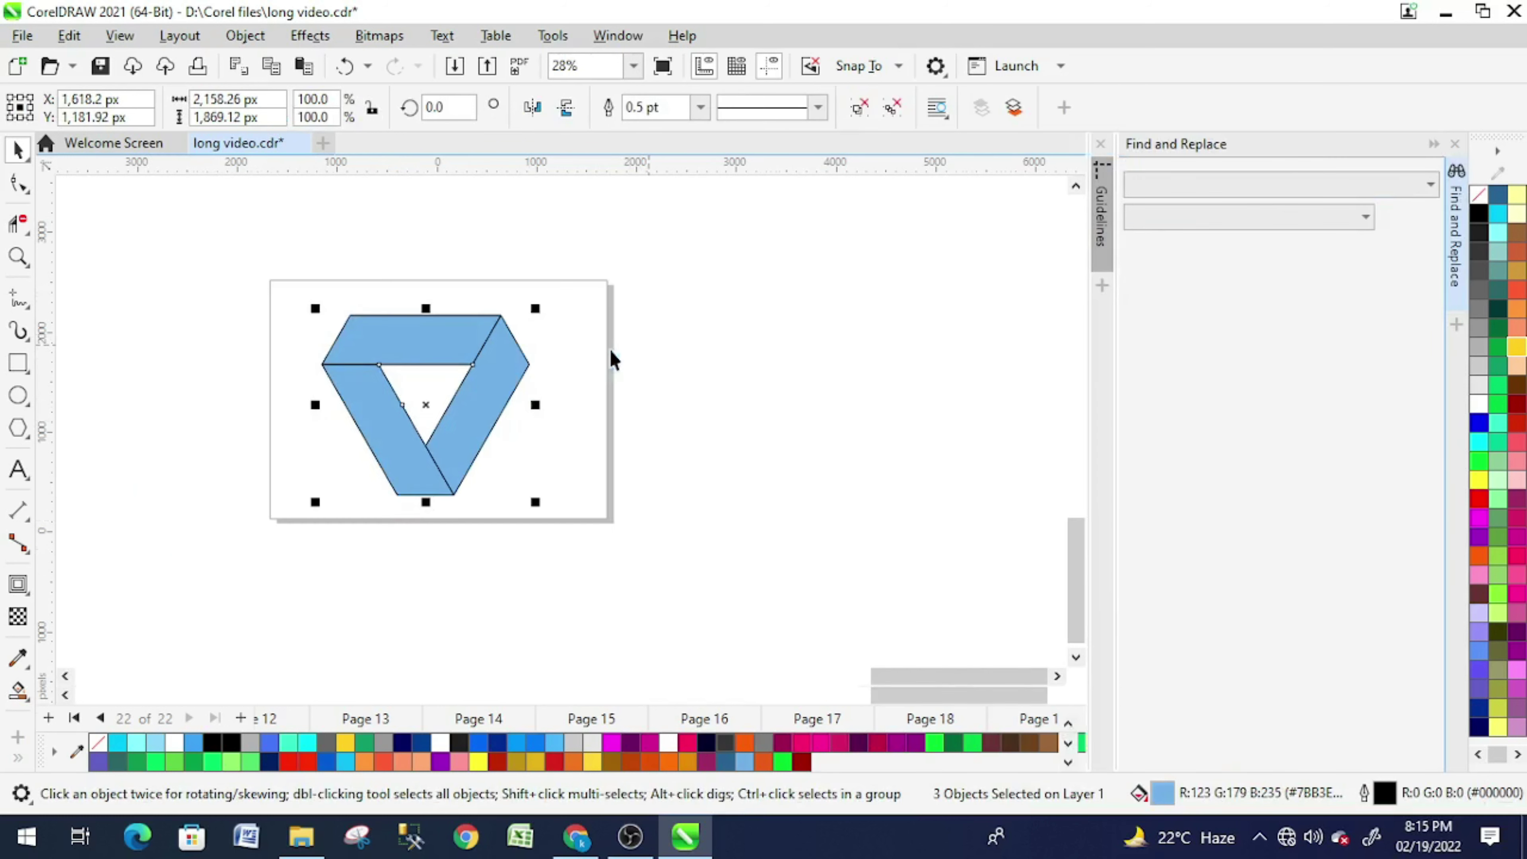
{"action": "left_click", "coordinate": [1410, 174]}
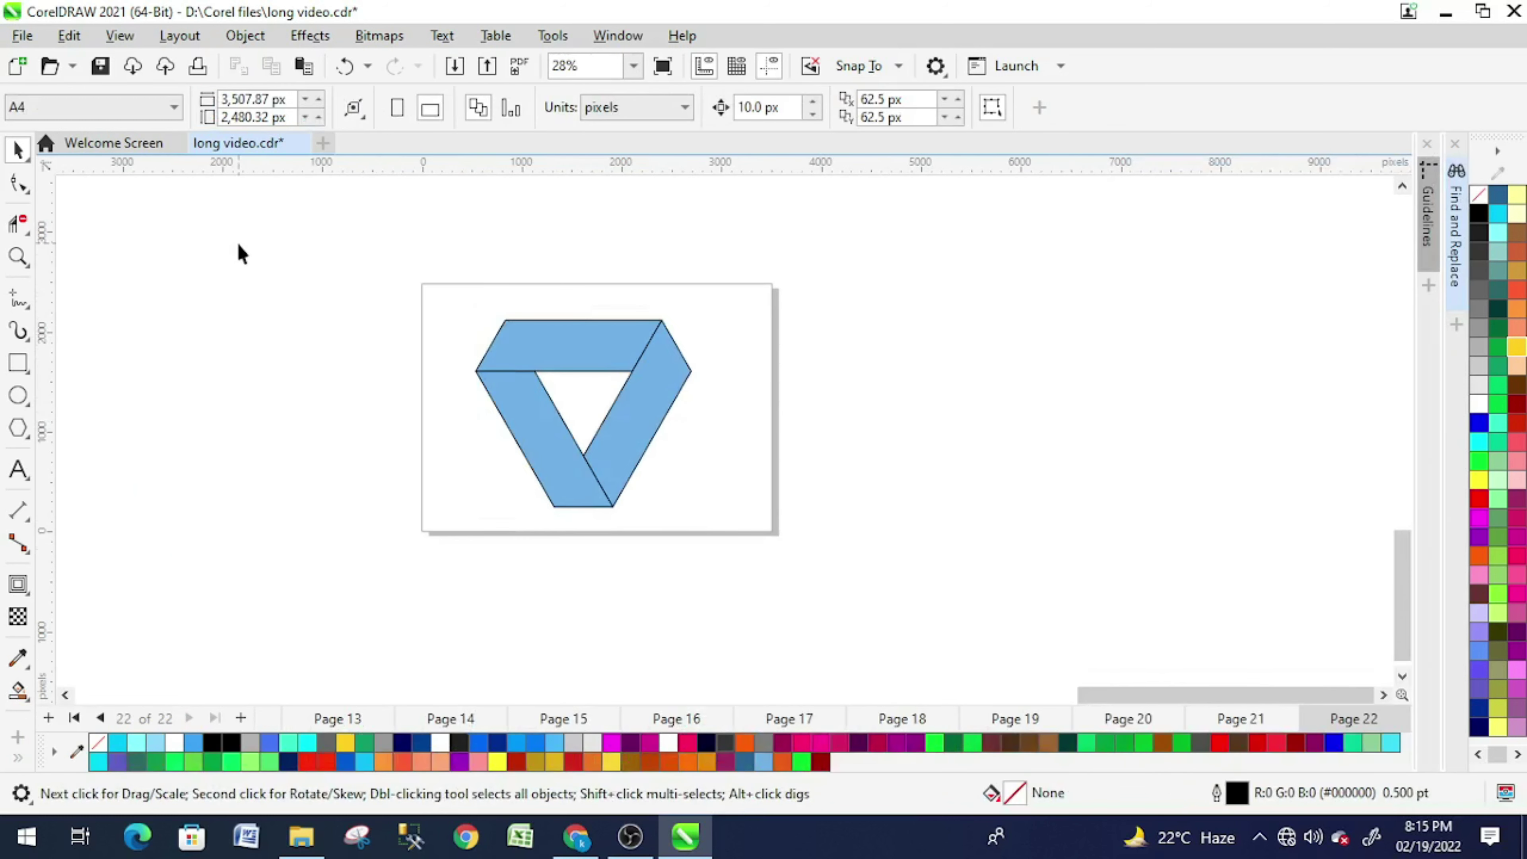
{"action": "left_click_drag", "start_coordinate": [238, 249], "coordinate": [819, 570]}
{"action": "scroll", "coordinate": [582, 336], "scroll_direction": "up", "scroll_amount": 1}
{"action": "scroll", "coordinate": [582, 336], "scroll_direction": "up", "scroll_amount": 1}
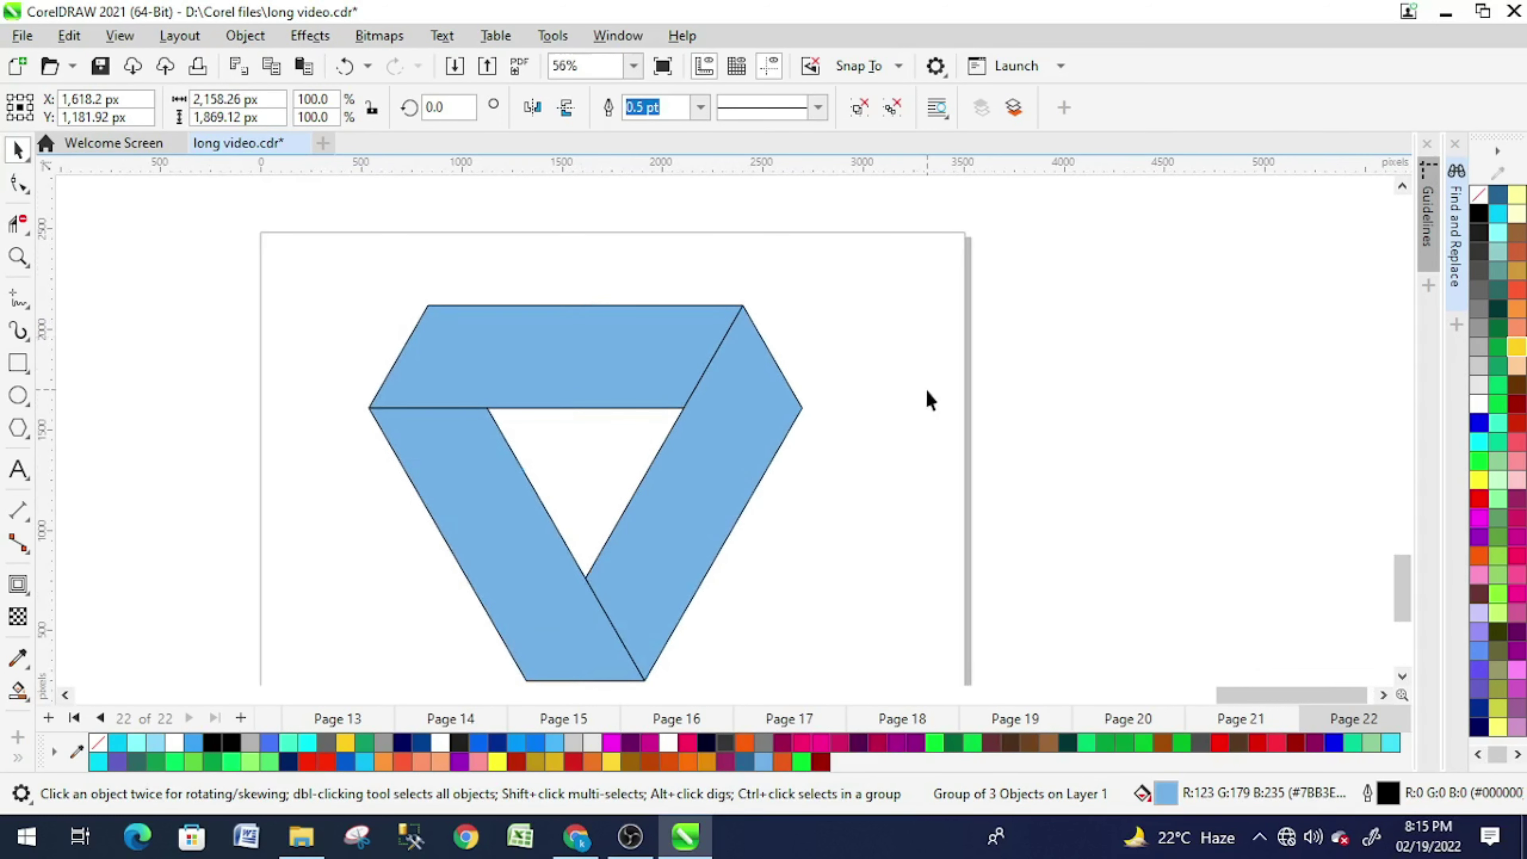
Step: Draw a thin rectangle along the top band's lower edge and group it with its inner line
{"action": "left_click", "coordinate": [17, 362]}
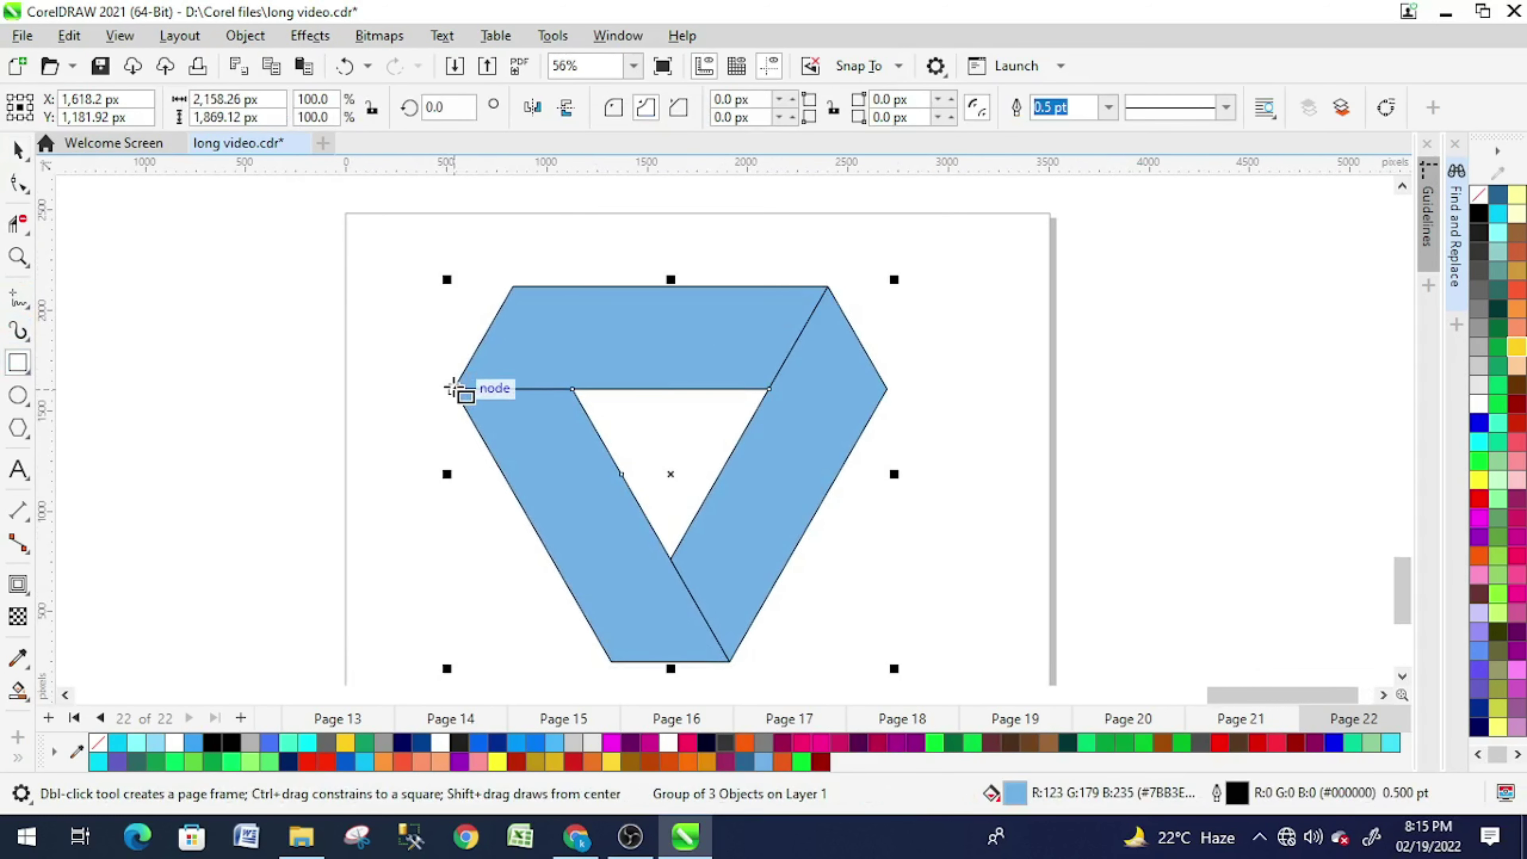
{"action": "left_click_drag", "start_coordinate": [453, 388], "coordinate": [800, 368]}
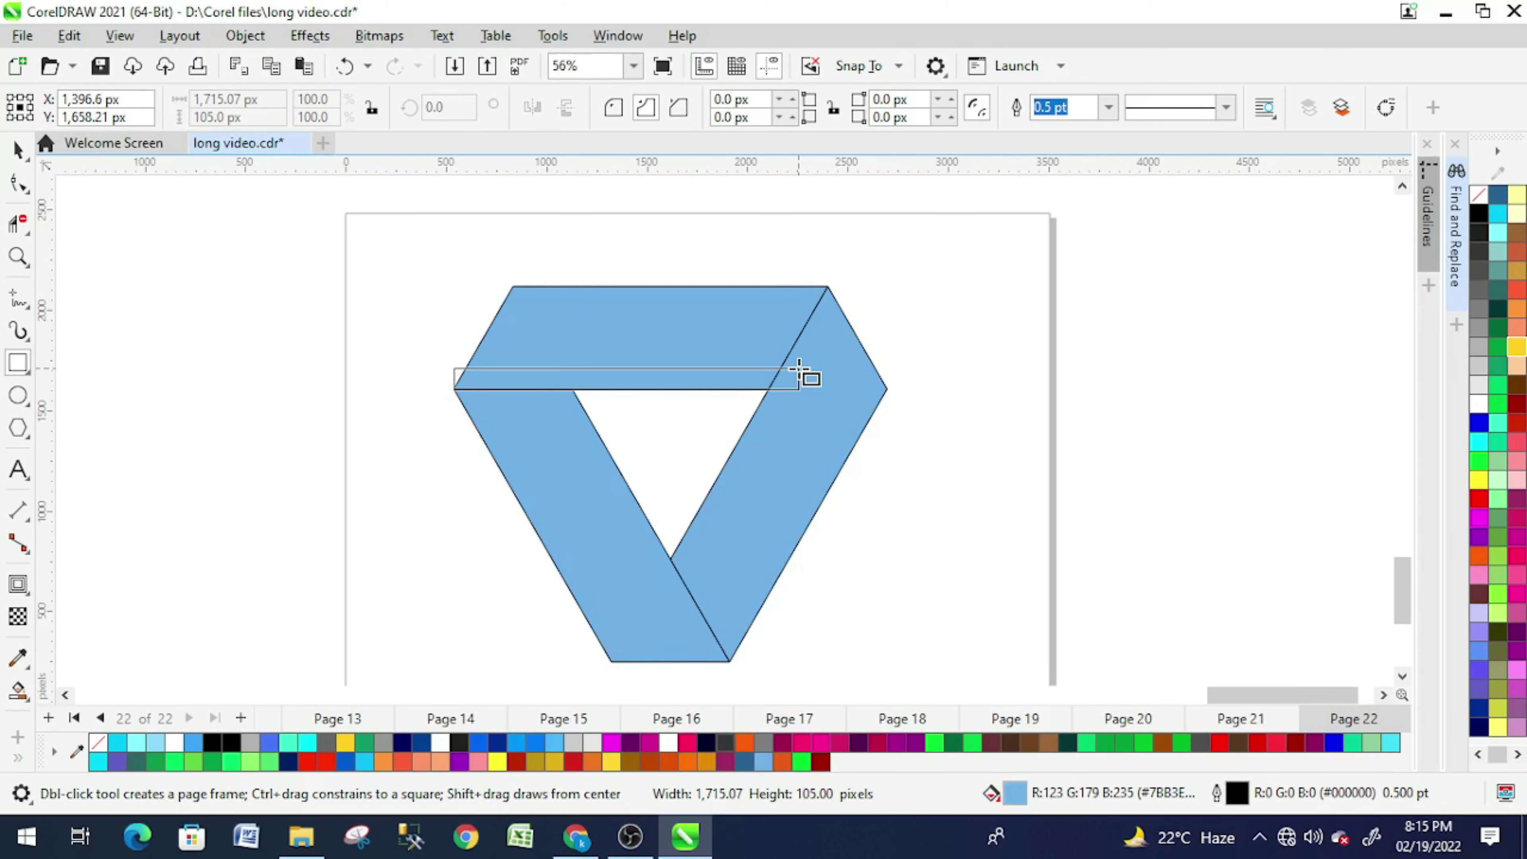
{"action": "left_click_drag", "start_coordinate": [799, 368], "coordinate": [800, 370]}
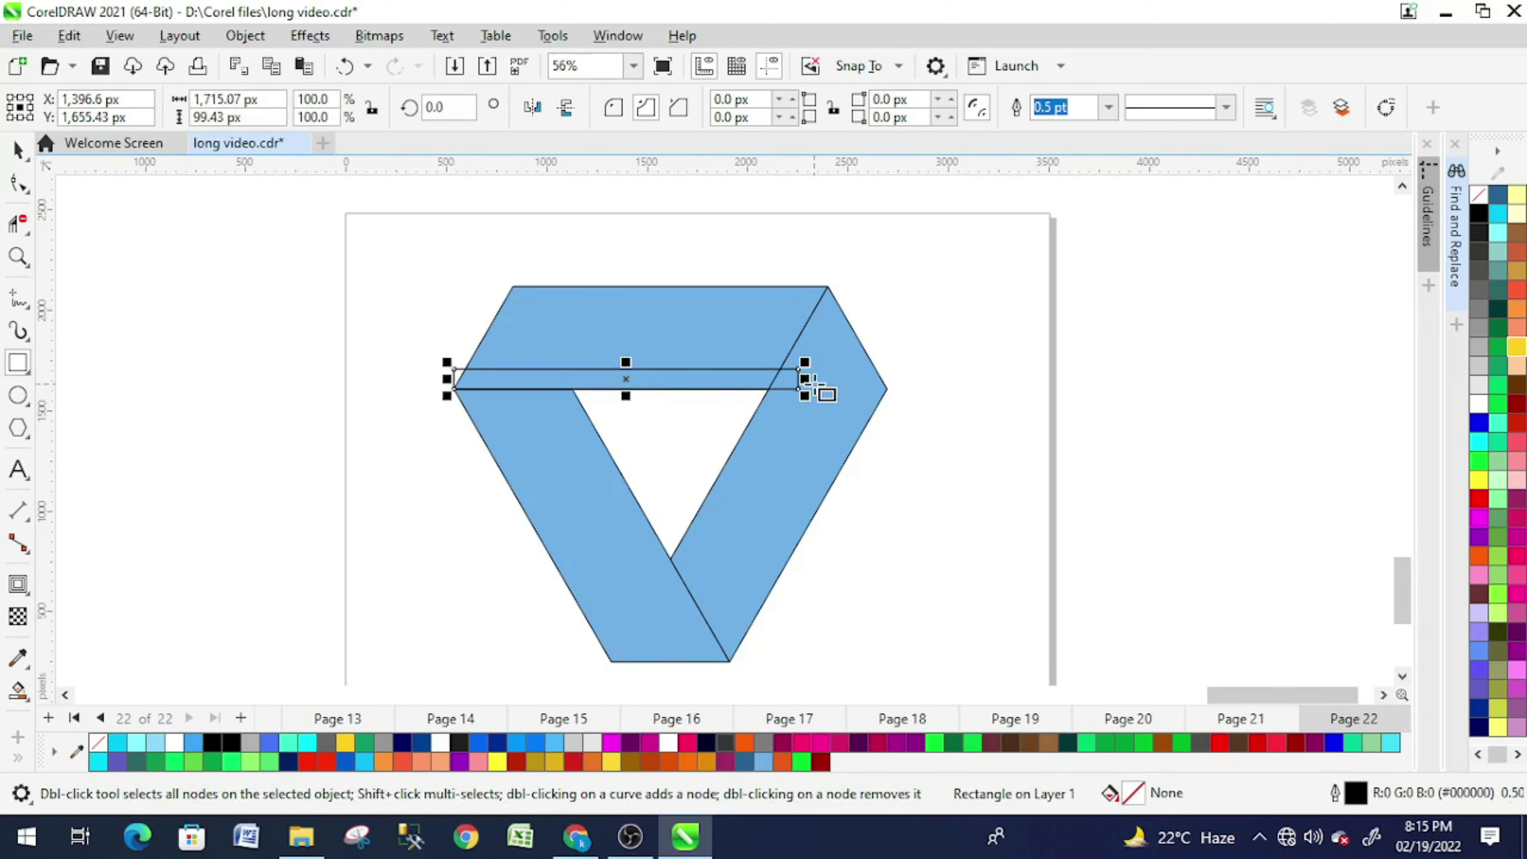
{"action": "scroll", "coordinate": [625, 364], "scroll_direction": "up", "scroll_amount": 3}
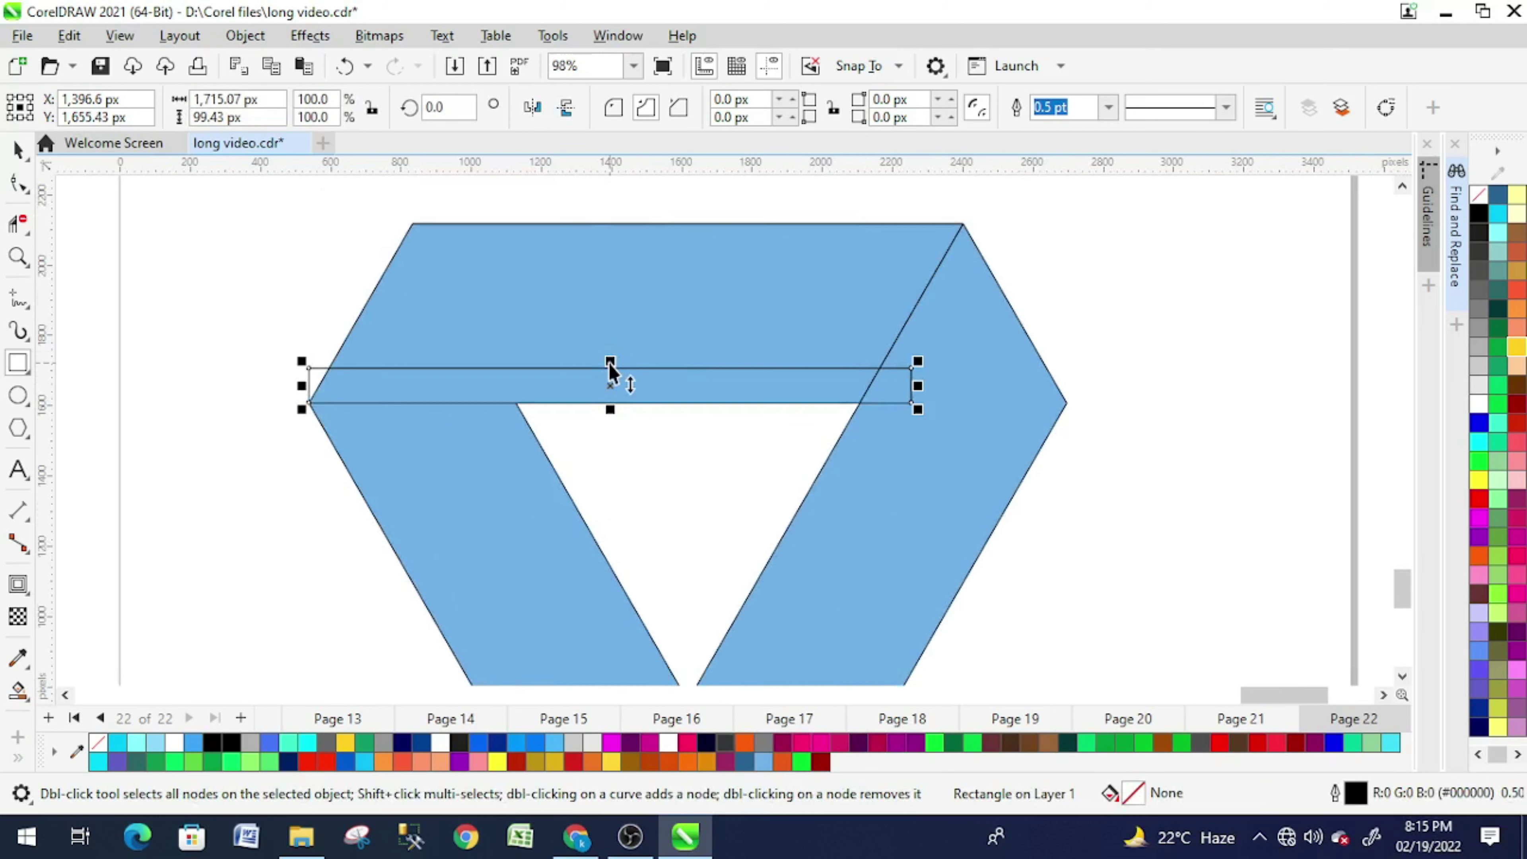
{"action": "left_click_drag", "start_coordinate": [609, 363], "coordinate": [611, 374]}
{"action": "scroll", "coordinate": [610, 364], "scroll_direction": "up", "scroll_amount": 4}
{"action": "left_click_drag", "start_coordinate": [607, 450], "coordinate": [611, 363]}
{"action": "scroll", "coordinate": [611, 362], "scroll_direction": "down", "scroll_amount": 4}
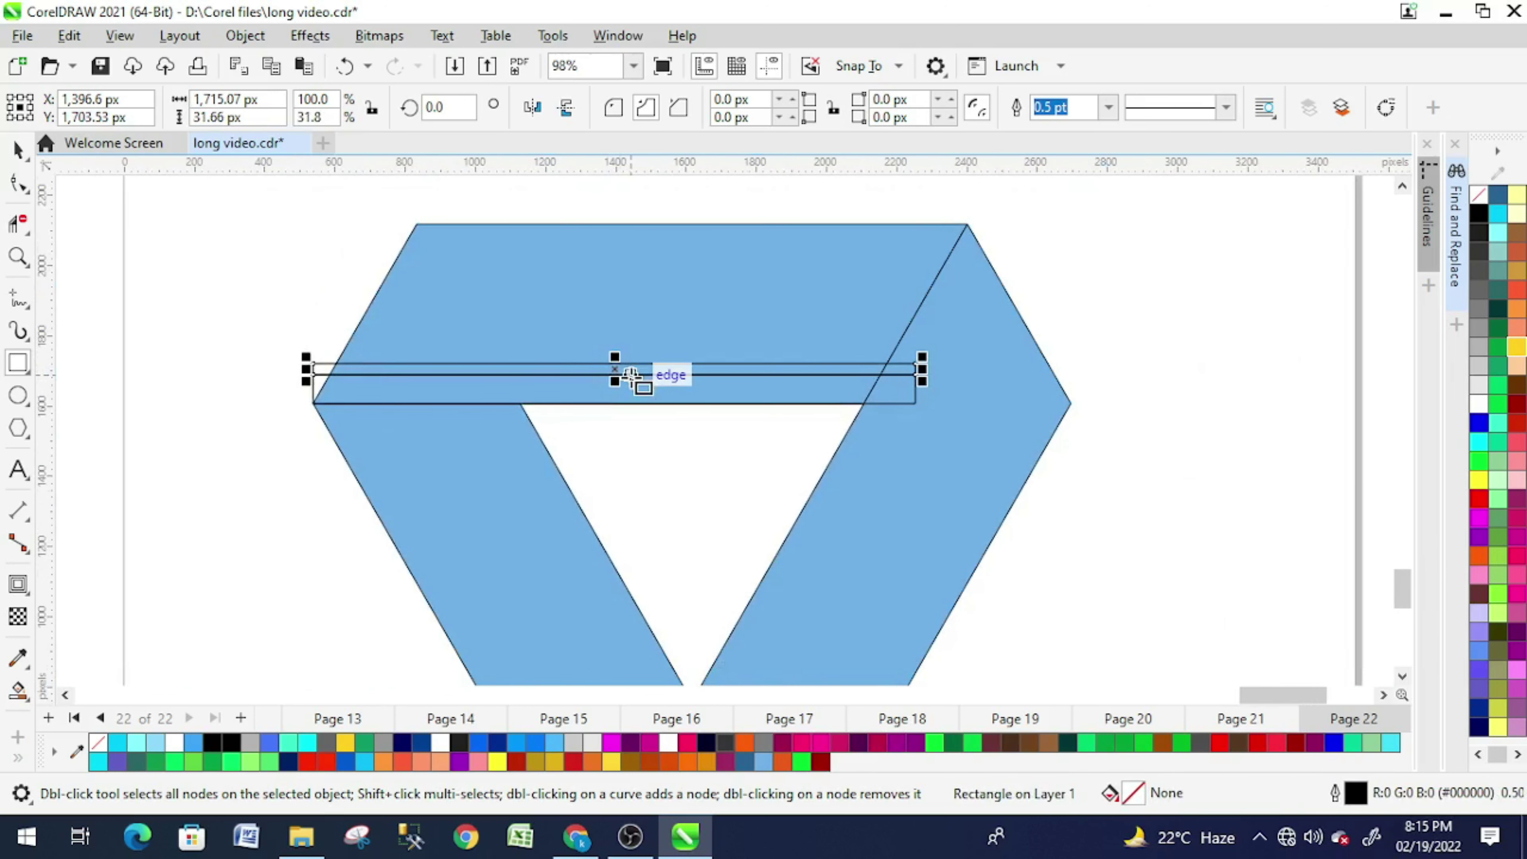
{"action": "left_click", "coordinate": [18, 149]}
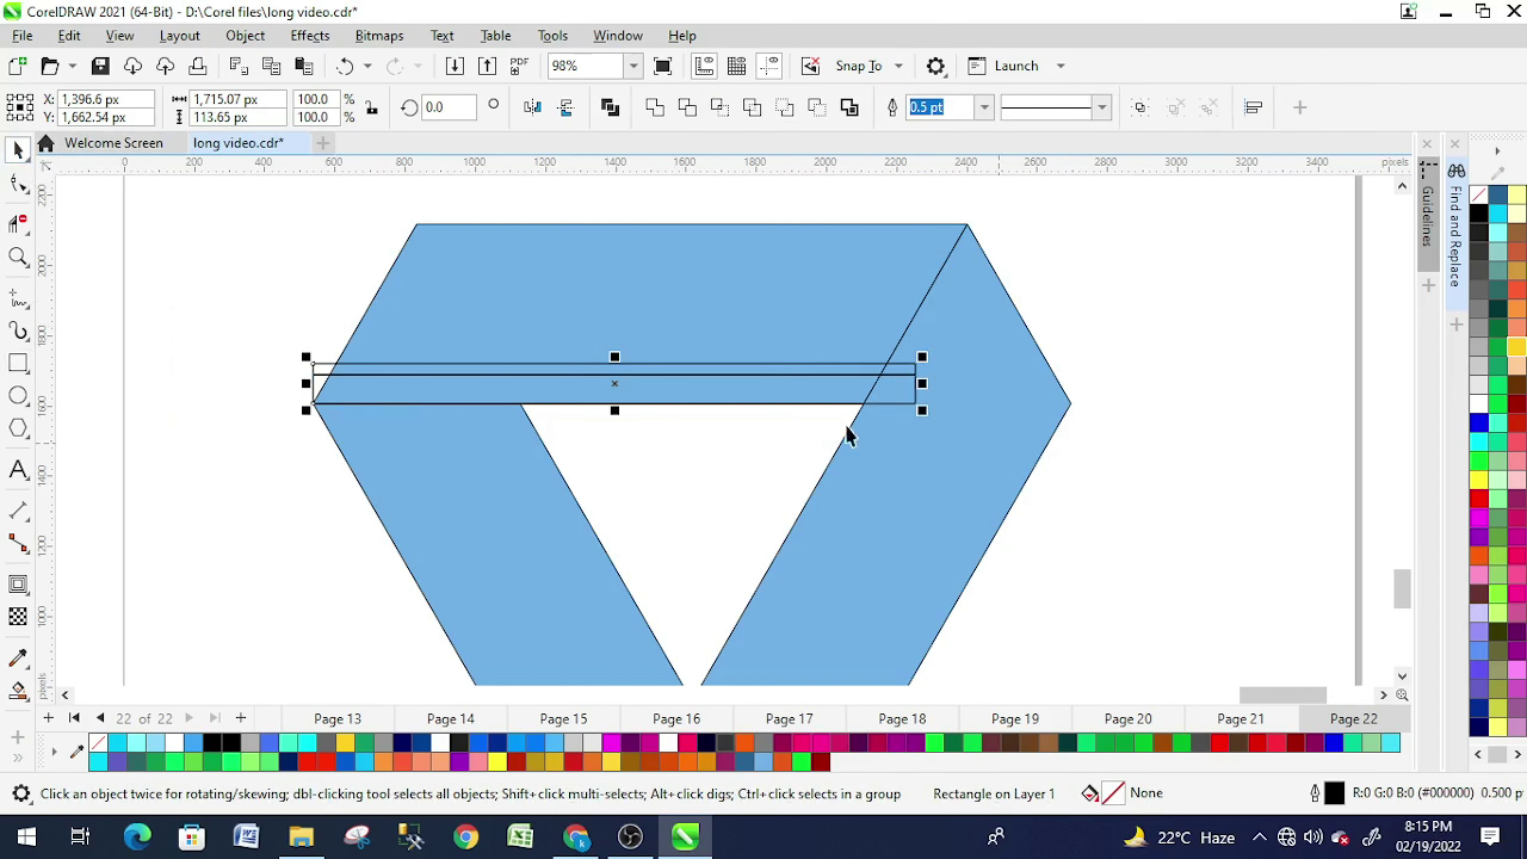
{"action": "key", "text": "ctrl+g"}
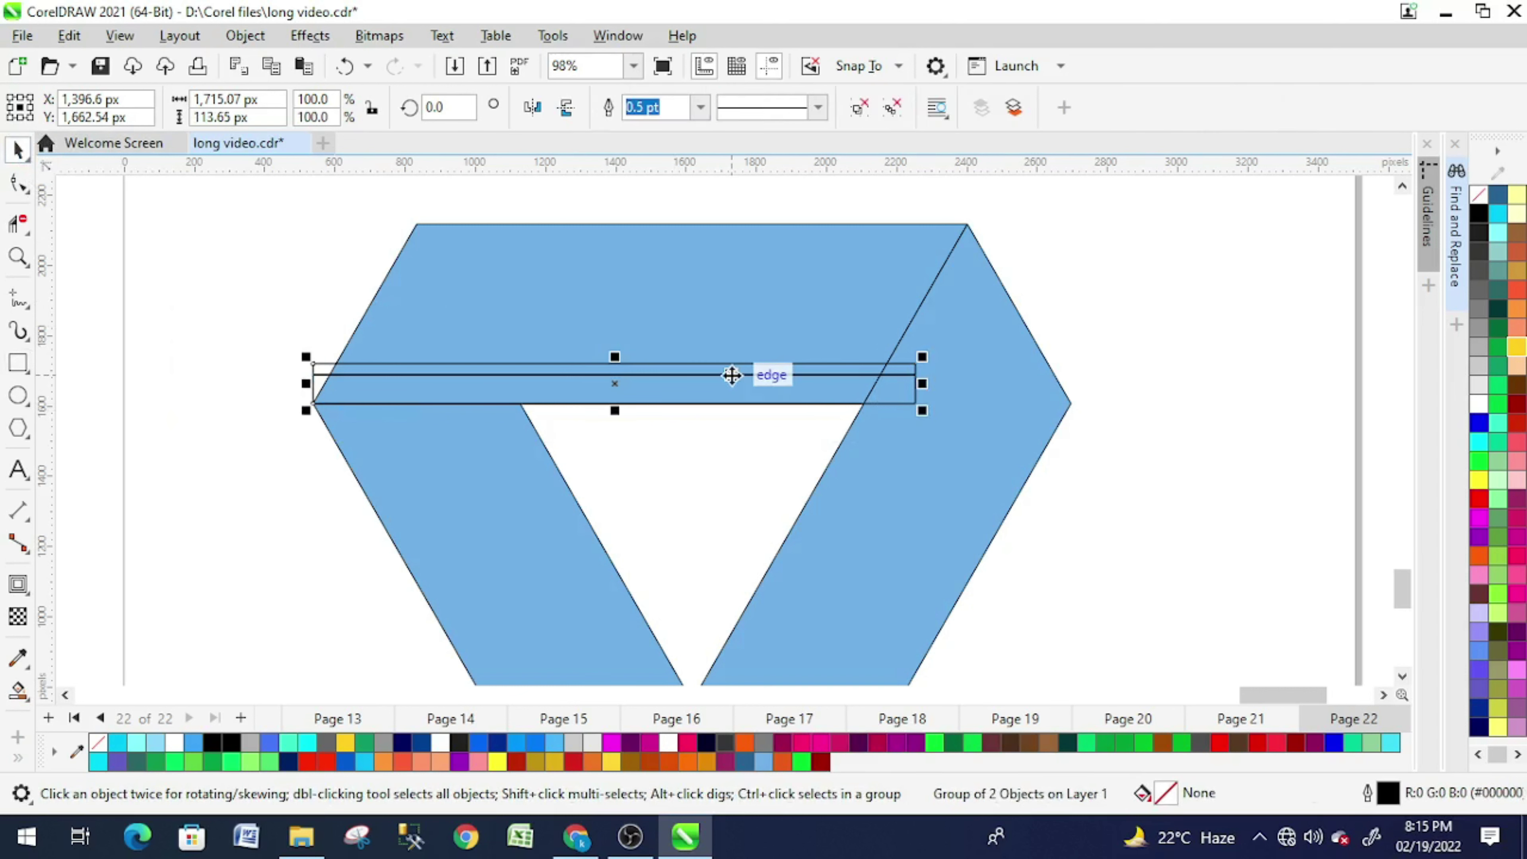
{"action": "left_click", "coordinate": [732, 375]}
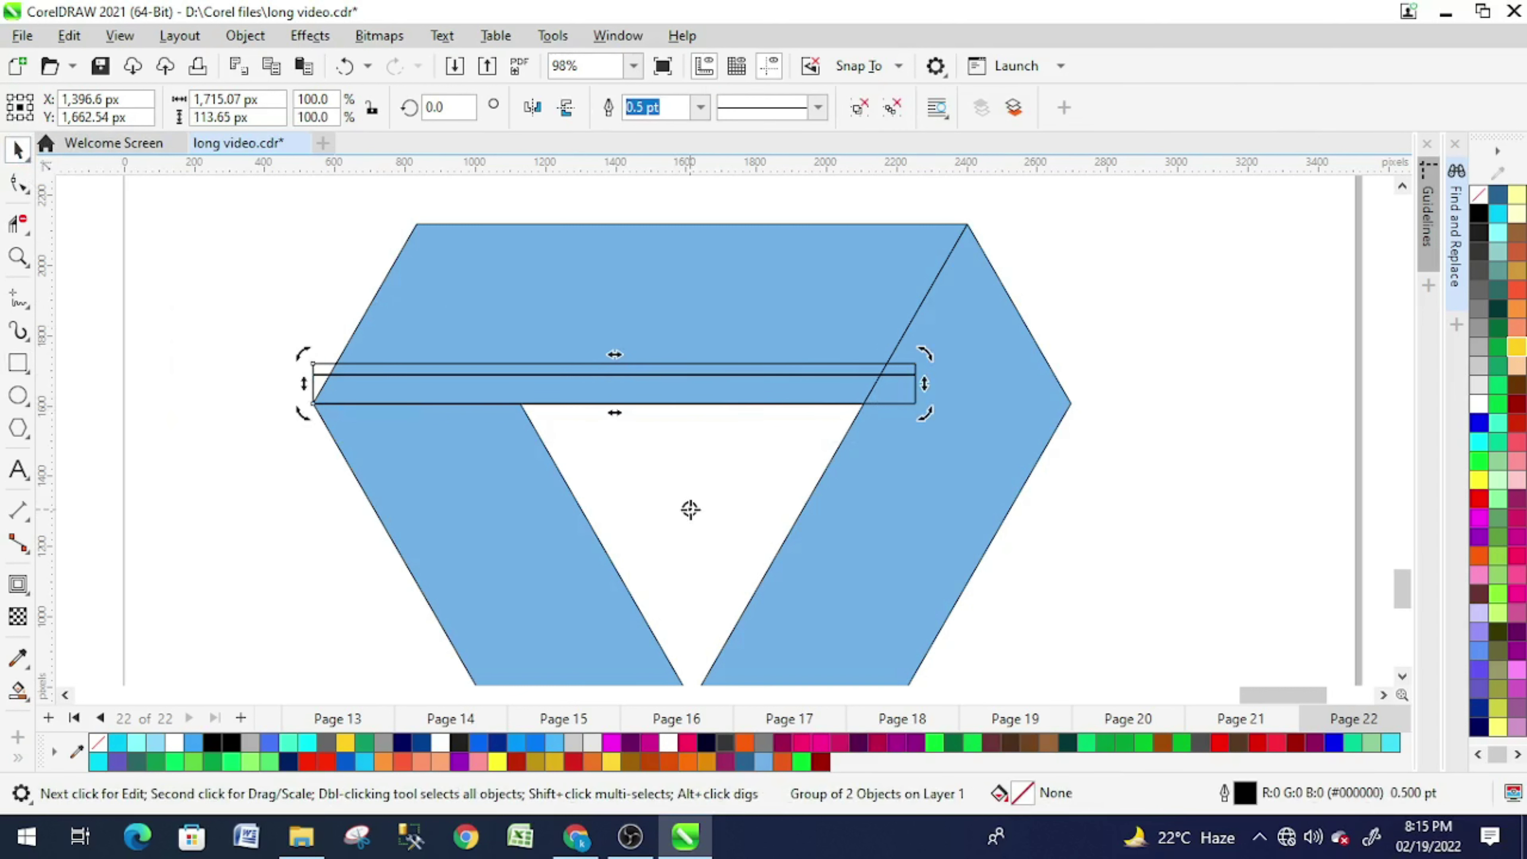
Step: Make 240° rotated copies of the strip group and snap the right copy against the right band's edge
{"action": "left_click_drag", "start_coordinate": [929, 364], "coordinate": [784, 601]}
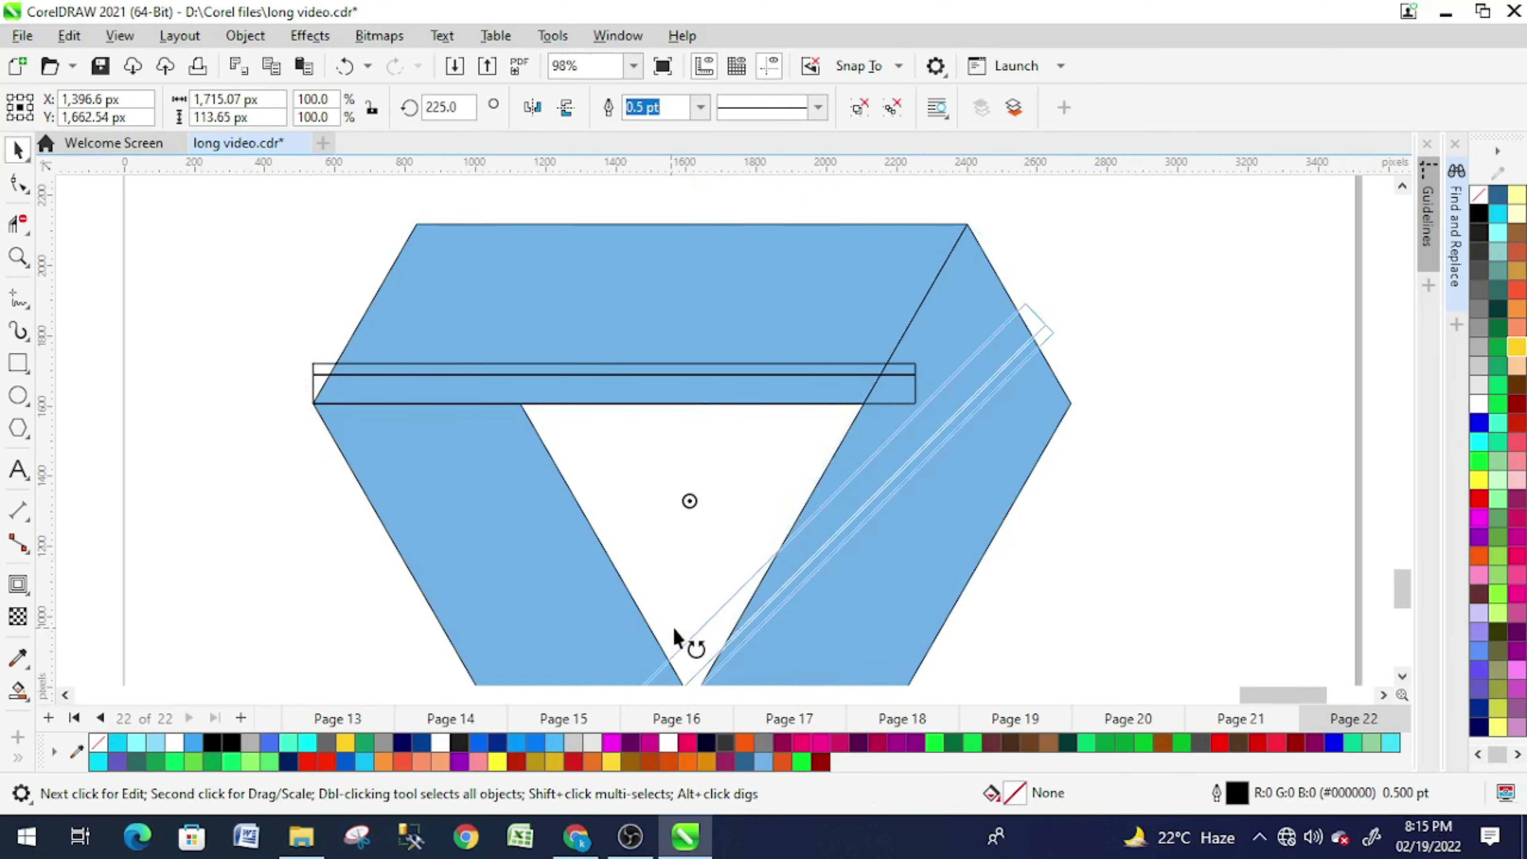
{"action": "key", "text": "ctrl+r"}
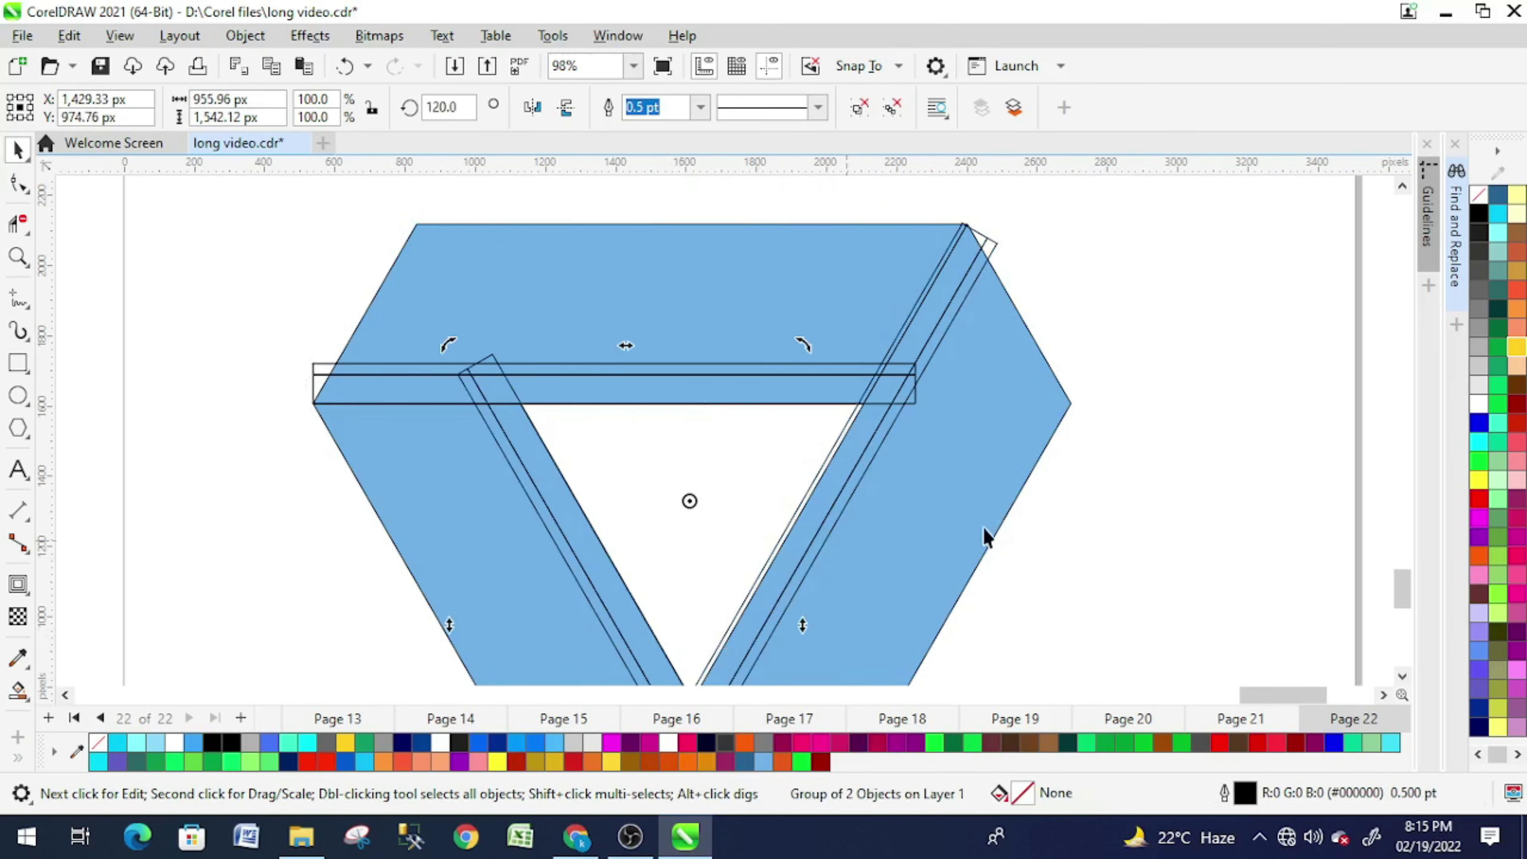
{"action": "key", "text": "Escape"}
{"action": "left_click", "coordinate": [967, 288]}
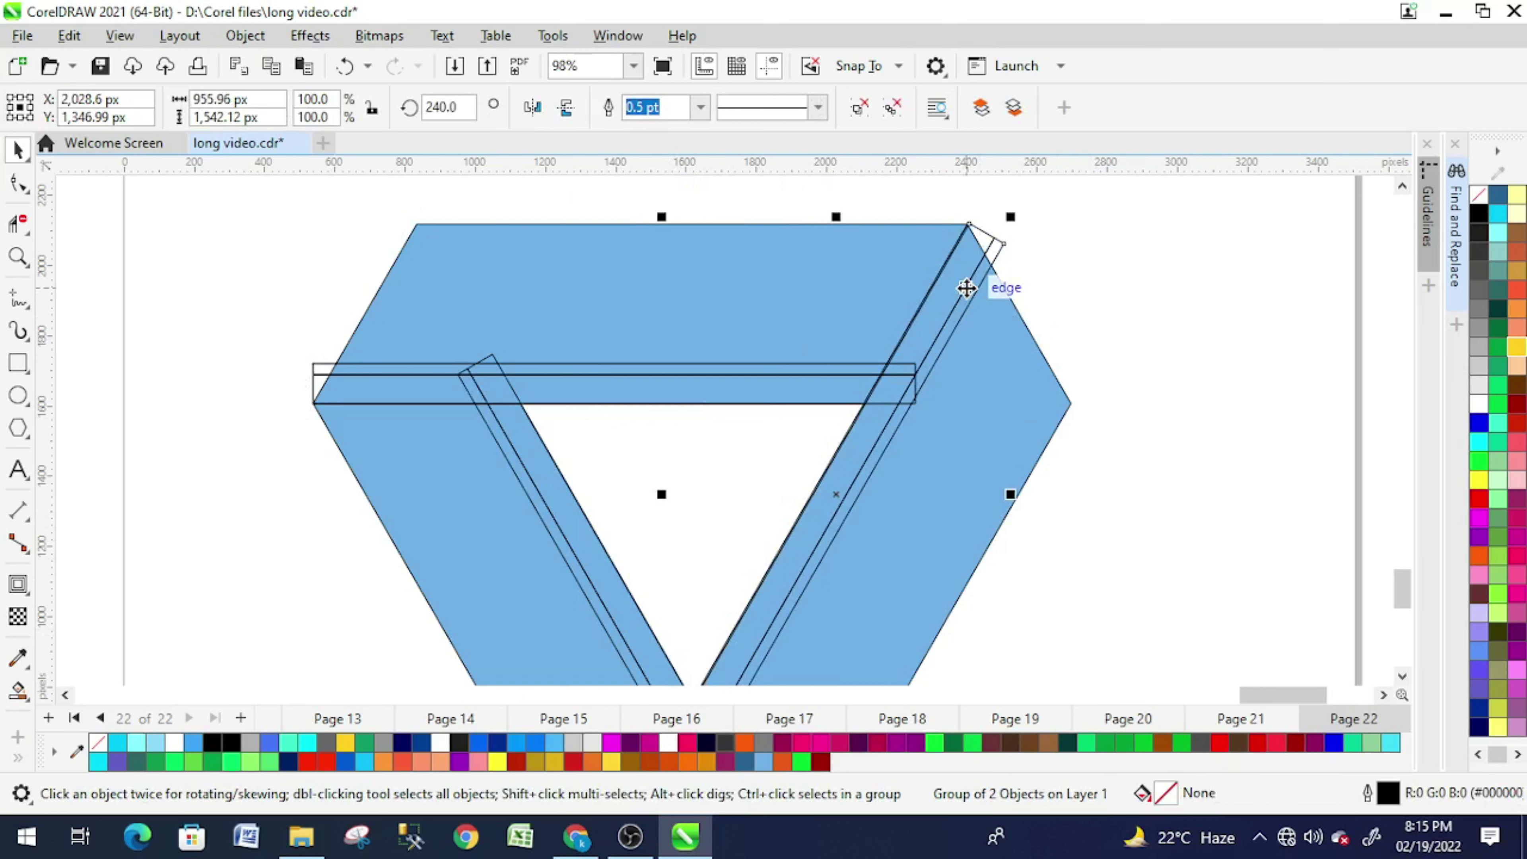
{"action": "left_click_drag", "start_coordinate": [967, 289], "coordinate": [978, 289]}
{"action": "scroll", "coordinate": [801, 528], "scroll_direction": "up", "scroll_amount": 2}
{"action": "left_click_drag", "start_coordinate": [801, 529], "coordinate": [882, 535]}
{"action": "scroll", "coordinate": [883, 534], "scroll_direction": "down", "scroll_amount": 2}
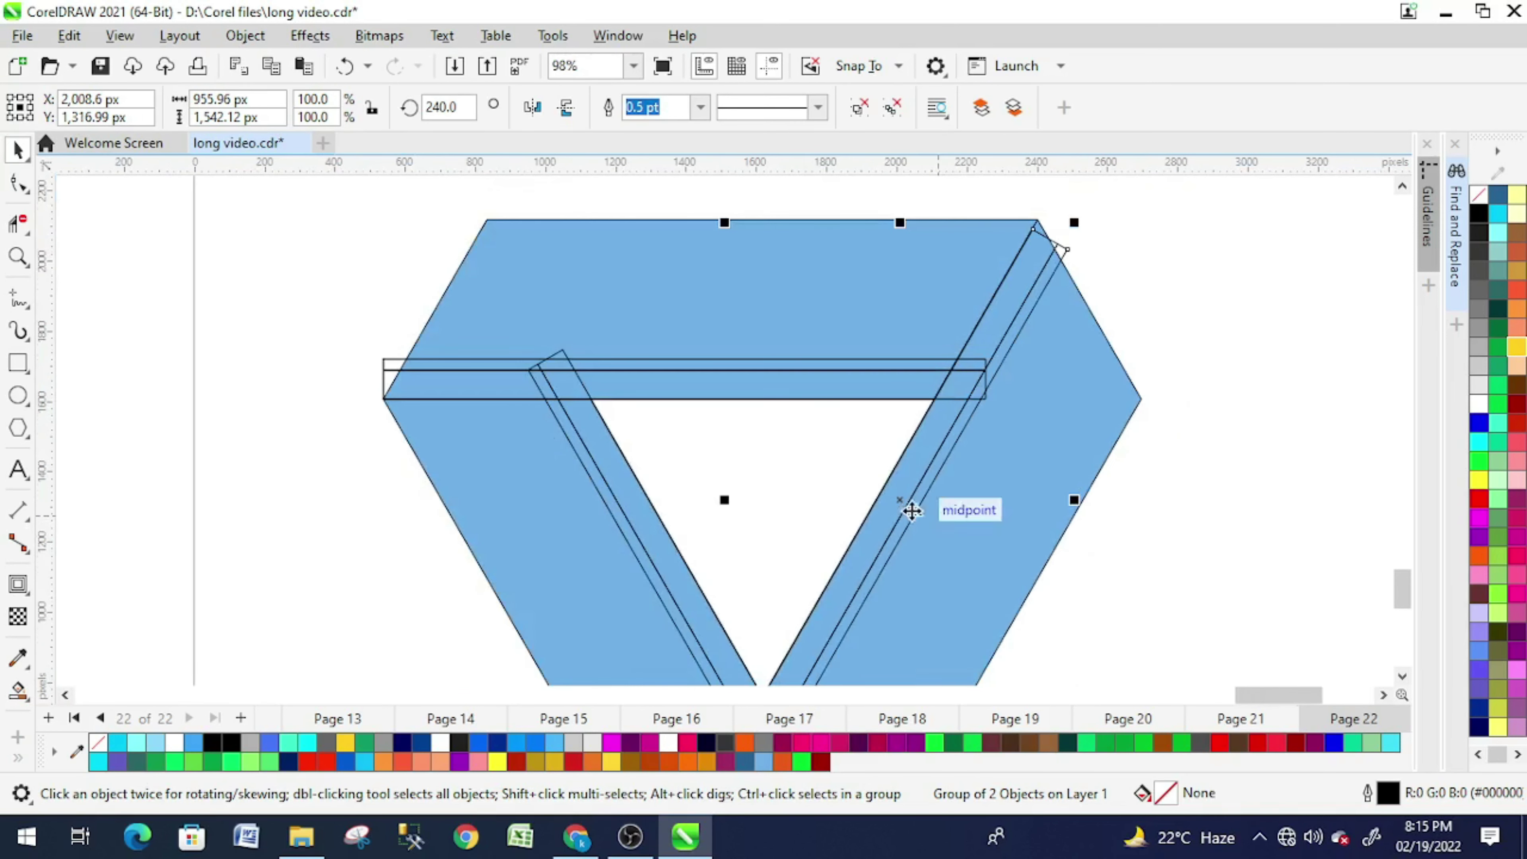
{"action": "key", "text": "Right"}
{"action": "key", "text": "Right"}
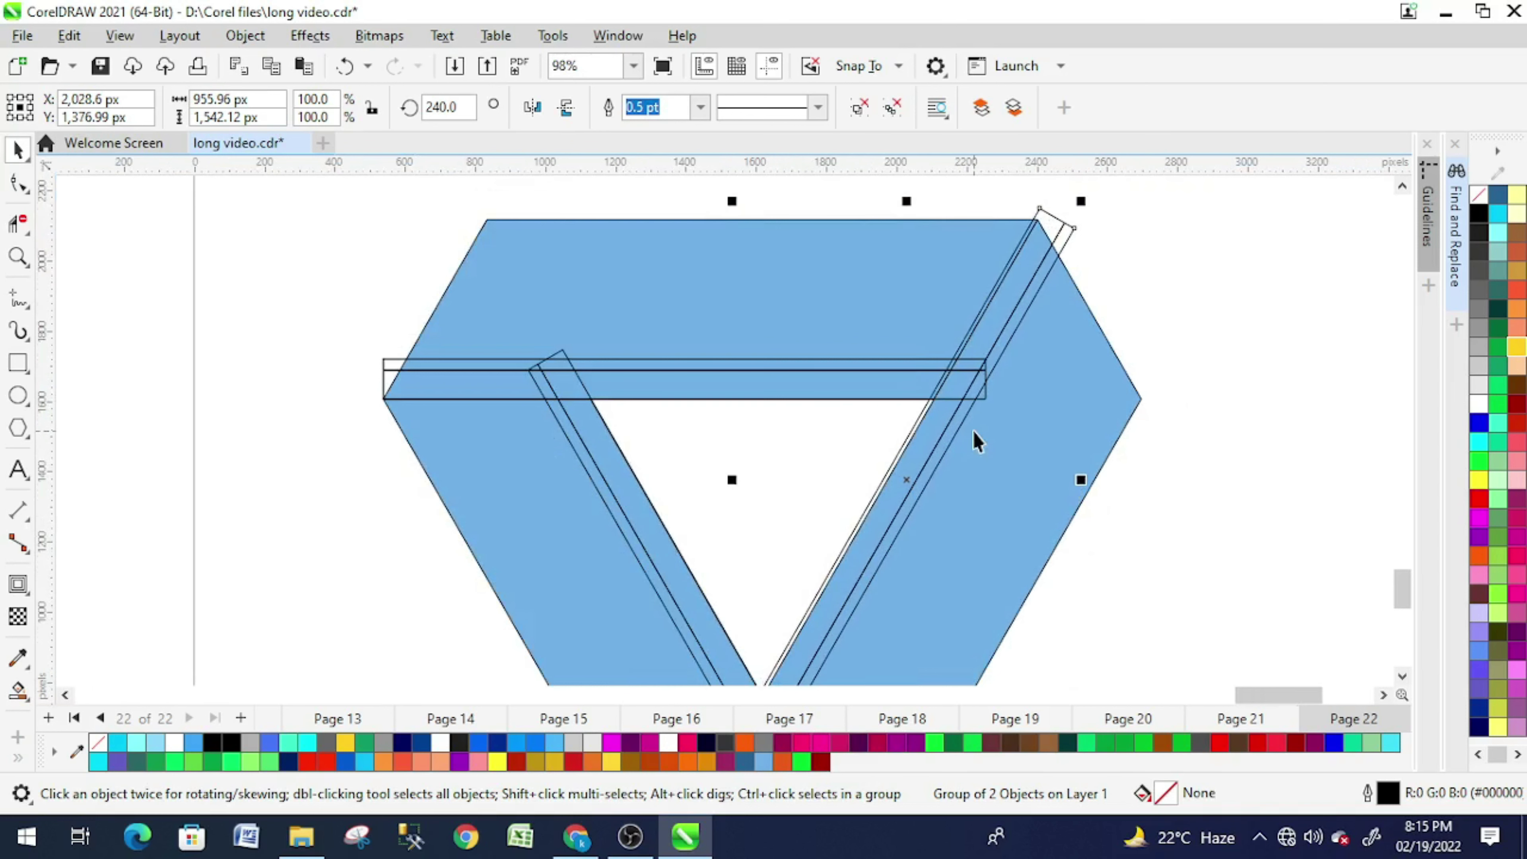
Step: Check the left diagonal strip's alignment, panning down to the bottom of the V
{"action": "left_click", "coordinate": [610, 485]}
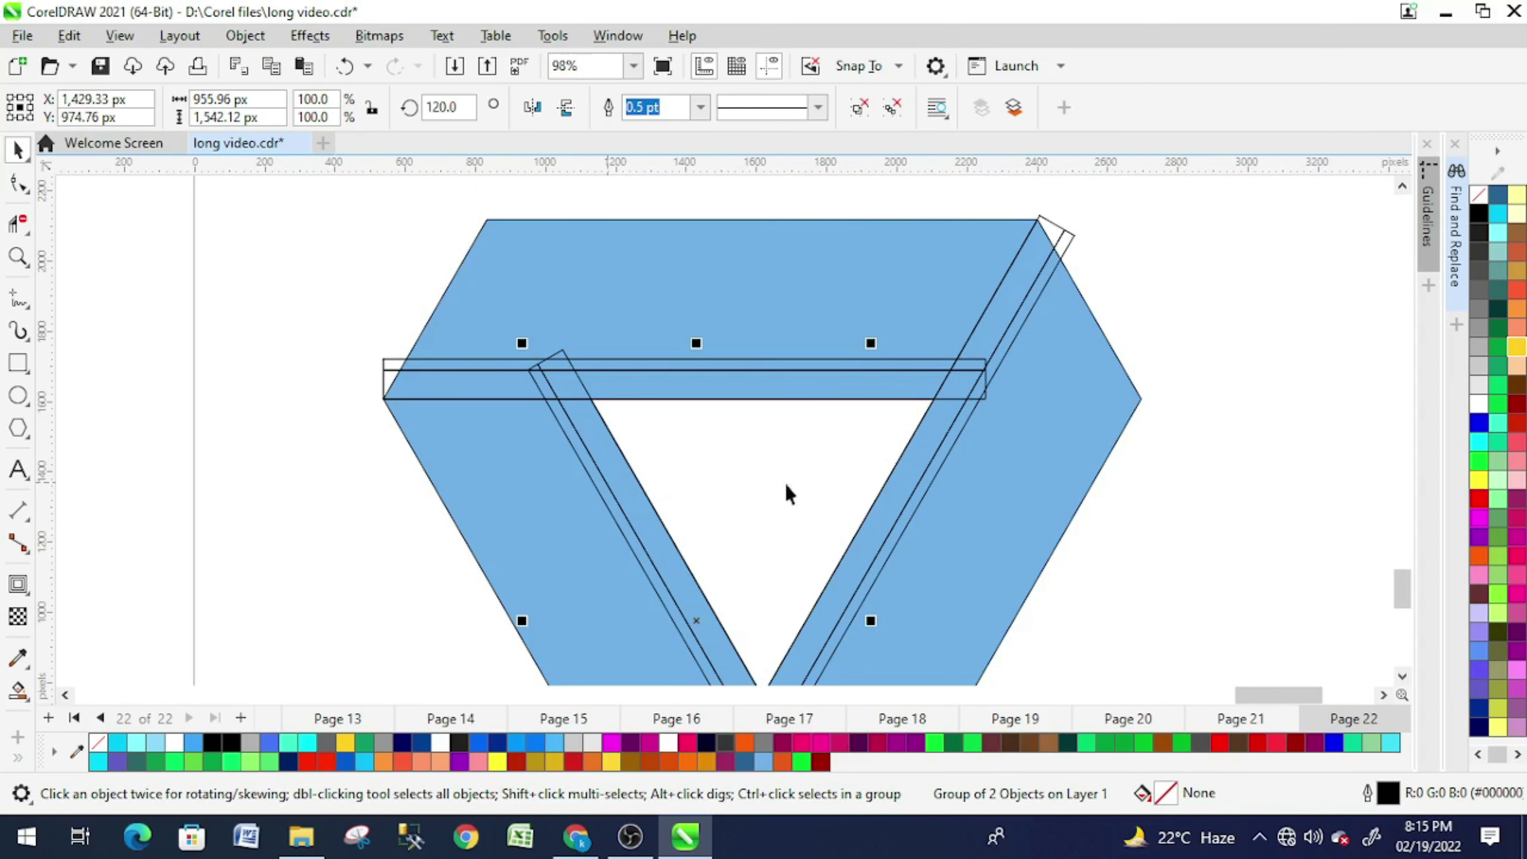
{"action": "scroll", "coordinate": [787, 494], "scroll_direction": "down", "scroll_amount": 3}
{"action": "scroll", "coordinate": [855, 470], "scroll_direction": "down", "scroll_amount": 2}
{"action": "scroll", "coordinate": [763, 397], "scroll_direction": "up", "scroll_amount": 2}
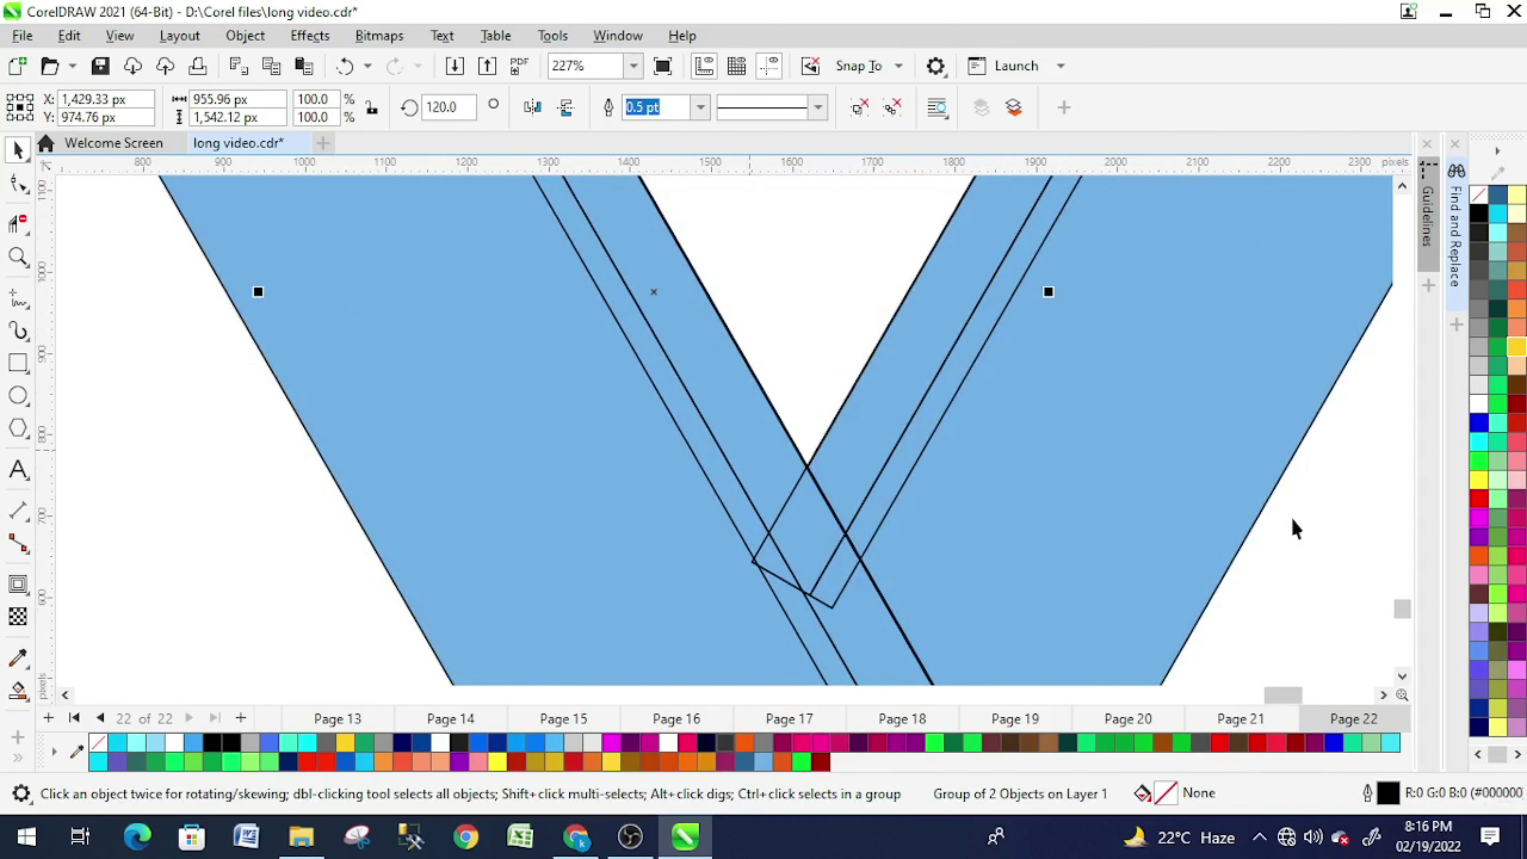
{"action": "left_click", "coordinate": [1367, 556]}
{"action": "scroll", "coordinate": [908, 427], "scroll_direction": "down", "scroll_amount": 1}
{"action": "scroll", "coordinate": [917, 409], "scroll_direction": "down", "scroll_amount": 1}
{"action": "key", "text": "h"}
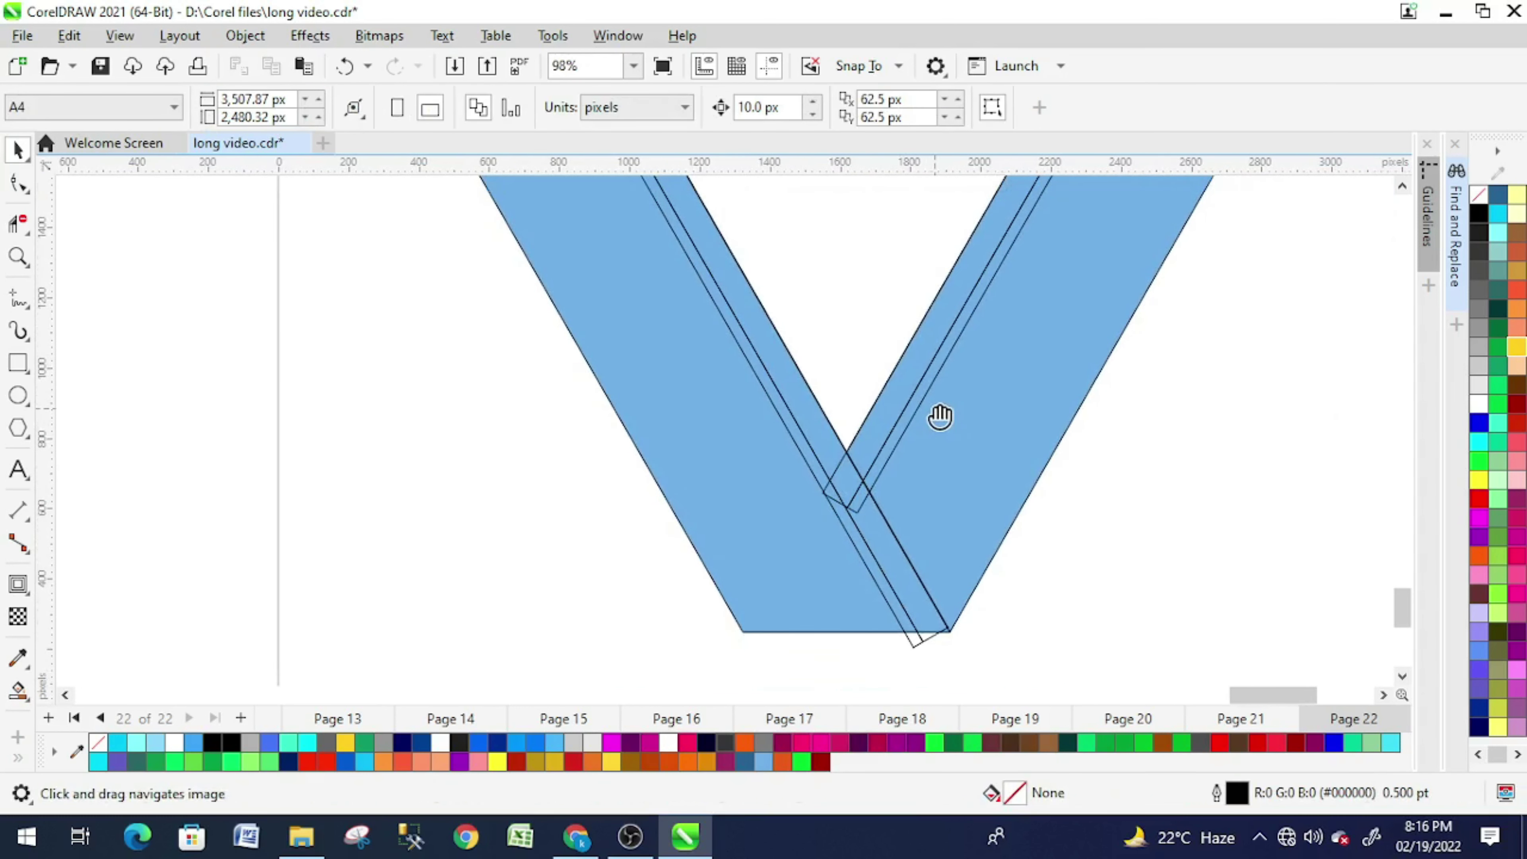
{"action": "left_click_drag", "start_coordinate": [939, 416], "coordinate": [930, 399]}
{"action": "key", "text": "space"}
{"action": "left_click", "coordinate": [879, 527]}
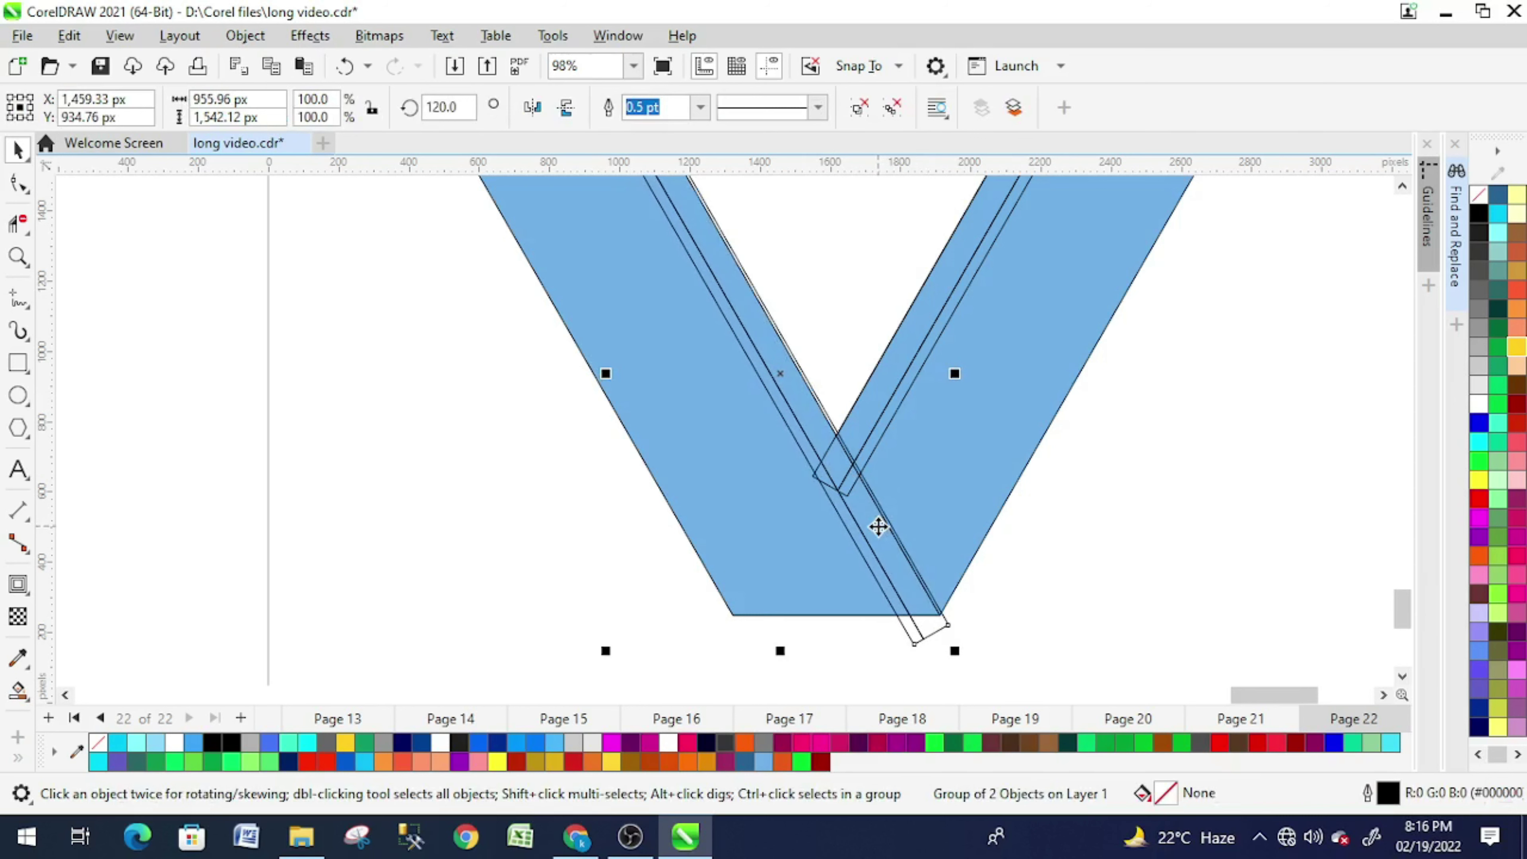
{"action": "scroll", "coordinate": [878, 527], "scroll_direction": "up", "scroll_amount": 1}
{"action": "scroll", "coordinate": [859, 501], "scroll_direction": "down", "scroll_amount": 1}
{"action": "scroll", "coordinate": [902, 361], "scroll_direction": "down", "scroll_amount": 1}
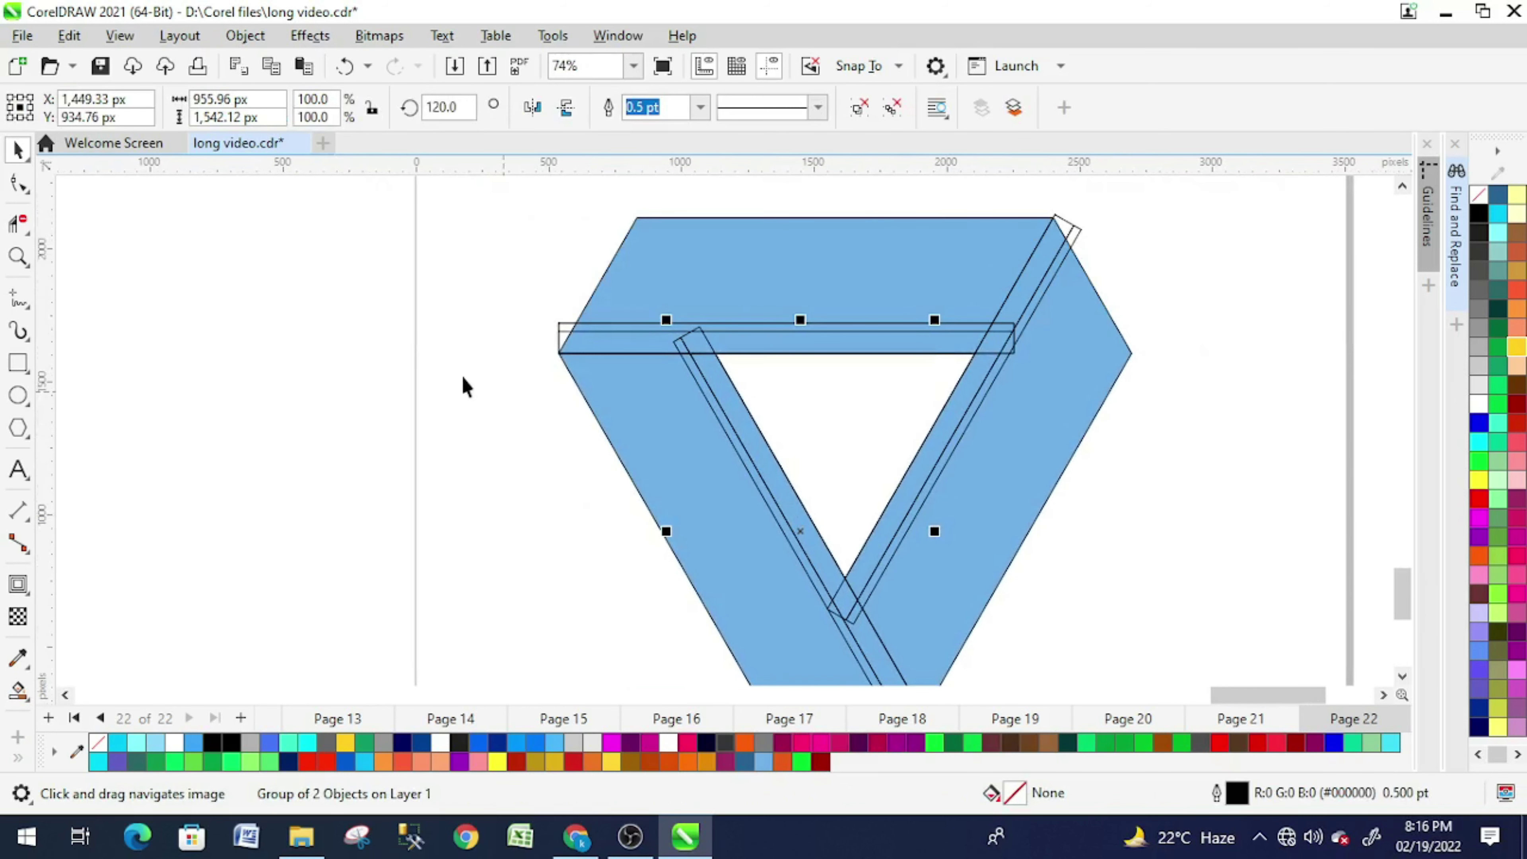
{"action": "left_click", "coordinate": [466, 386]}
{"action": "left_click", "coordinate": [18, 224]}
{"action": "scroll", "coordinate": [711, 334], "scroll_direction": "up", "scroll_amount": 2}
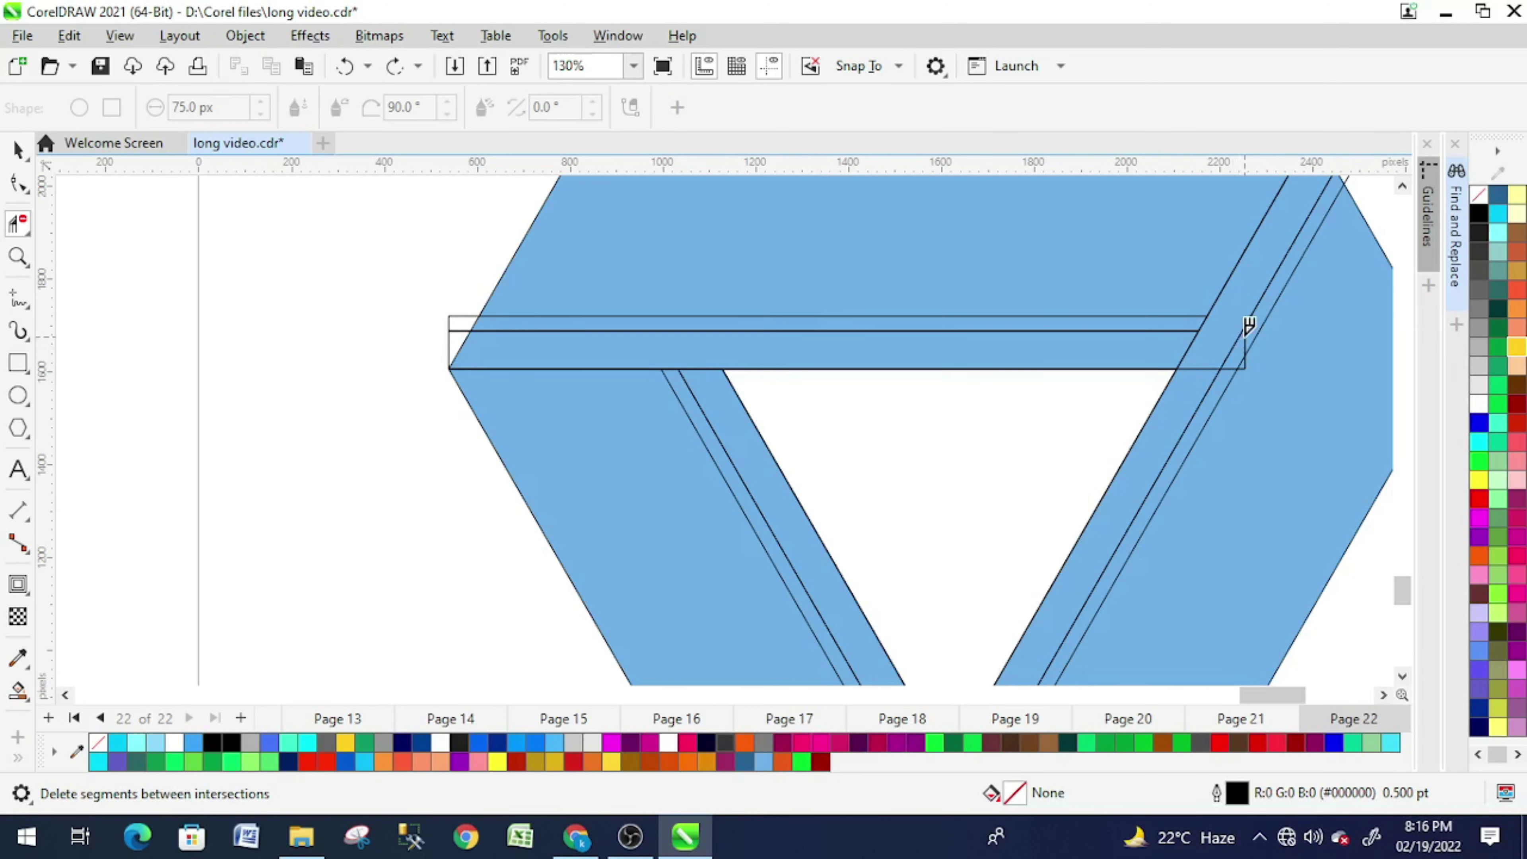
Step: Trim the overlapping strip segments where the top strip meets the right band and at the bottom point
{"action": "scroll", "coordinate": [1233, 357], "scroll_direction": "up", "scroll_amount": 2}
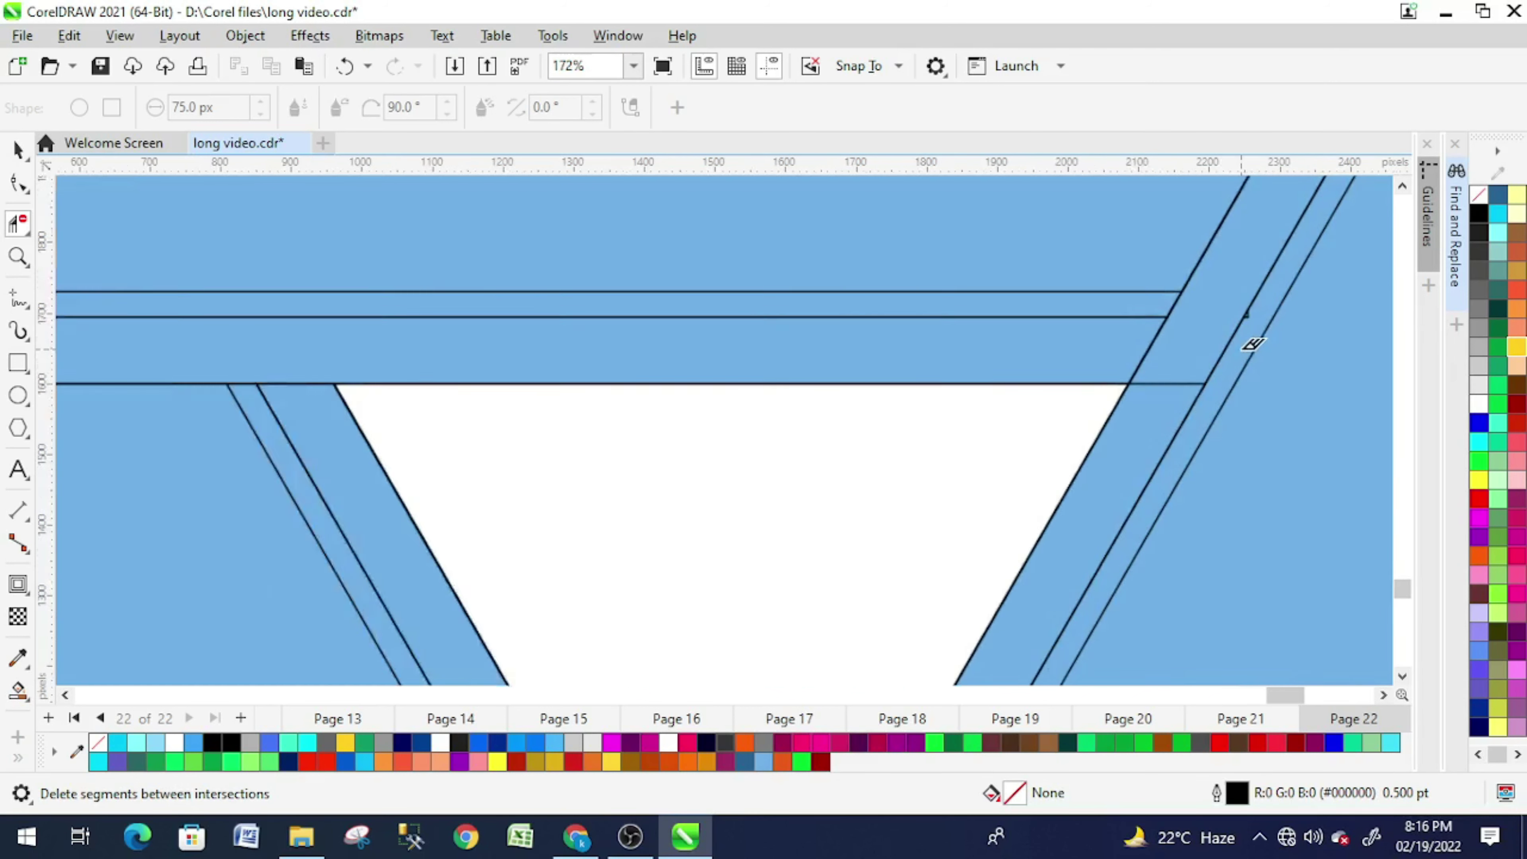
{"action": "scroll", "coordinate": [1253, 325], "scroll_direction": "up", "scroll_amount": 1}
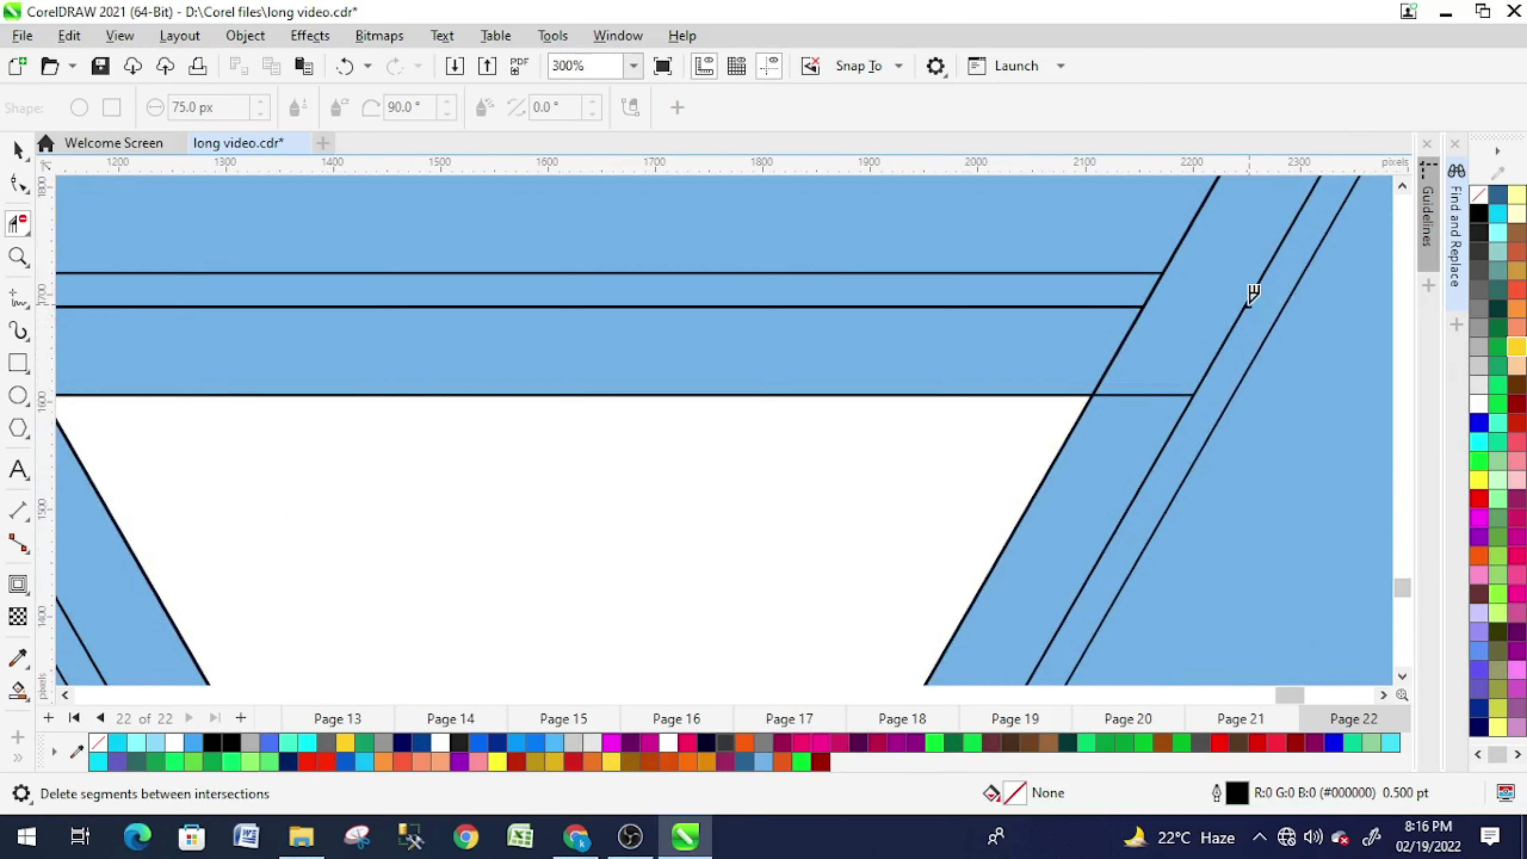
{"action": "scroll", "coordinate": [1195, 466], "scroll_direction": "down", "scroll_amount": 1}
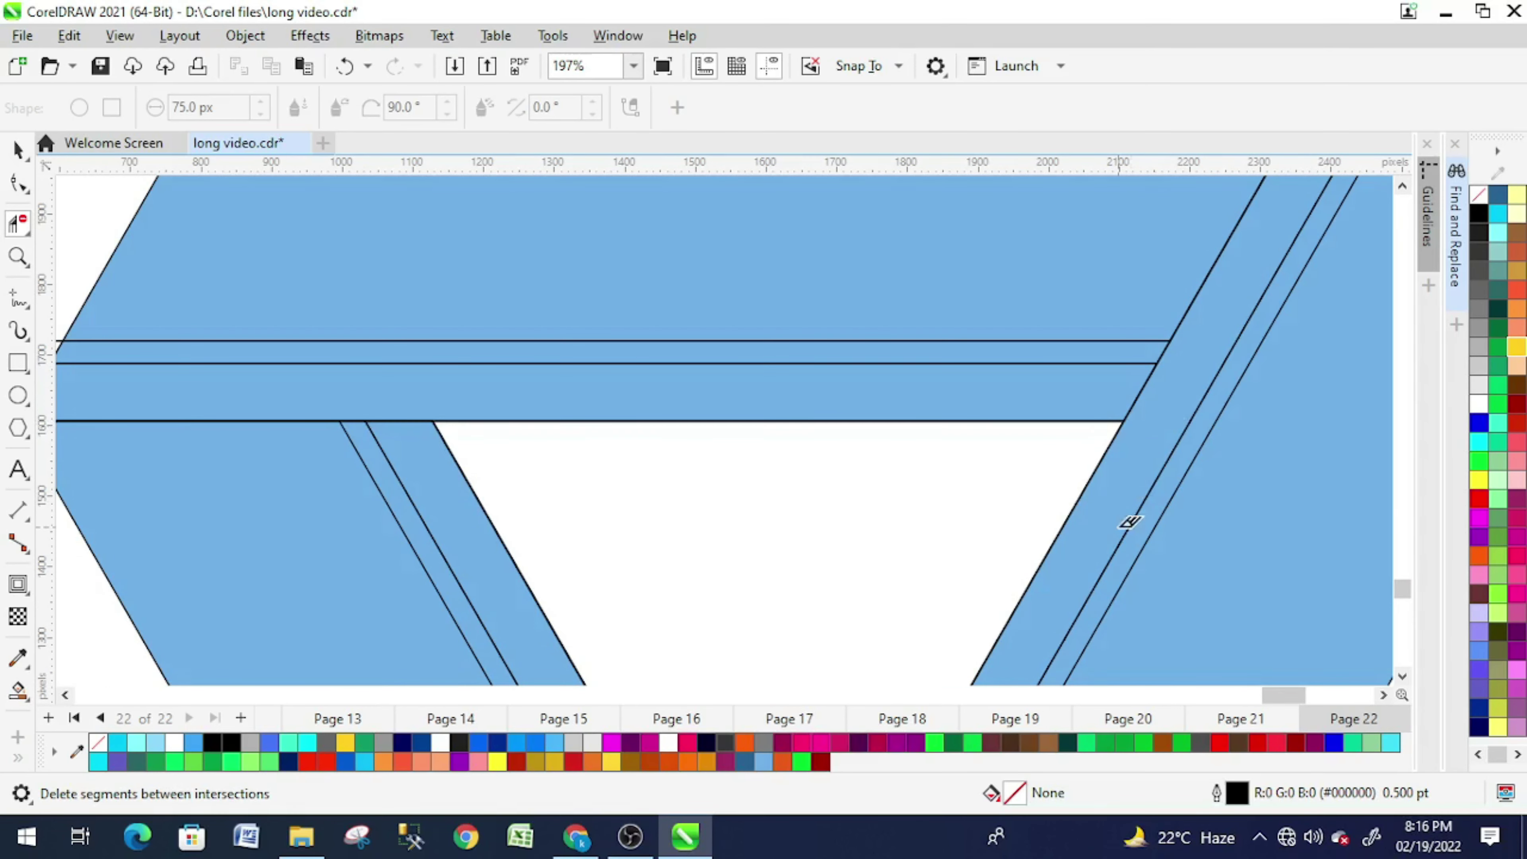
{"action": "scroll", "coordinate": [1129, 521], "scroll_direction": "down", "scroll_amount": 3}
{"action": "scroll", "coordinate": [1049, 481], "scroll_direction": "down", "scroll_amount": 2}
{"action": "scroll", "coordinate": [982, 485], "scroll_direction": "up", "scroll_amount": 1}
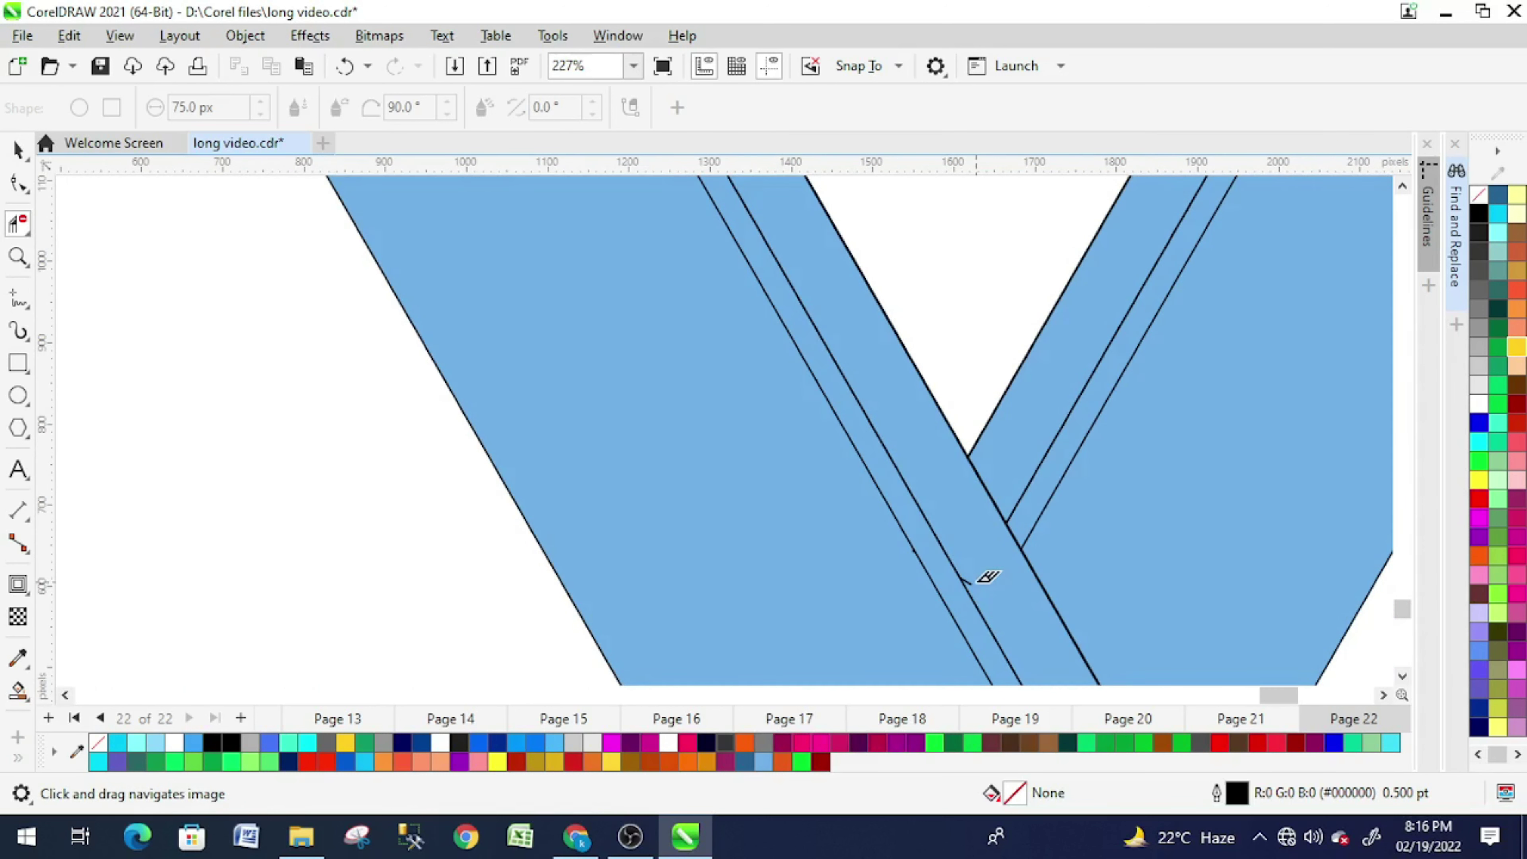
{"action": "scroll", "coordinate": [1008, 568], "scroll_direction": "down", "scroll_amount": 2}
Step: Smart-fill an inner strip region and set the Smart Fill colour to white
{"action": "scroll", "coordinate": [1006, 535], "scroll_direction": "down", "scroll_amount": 1}
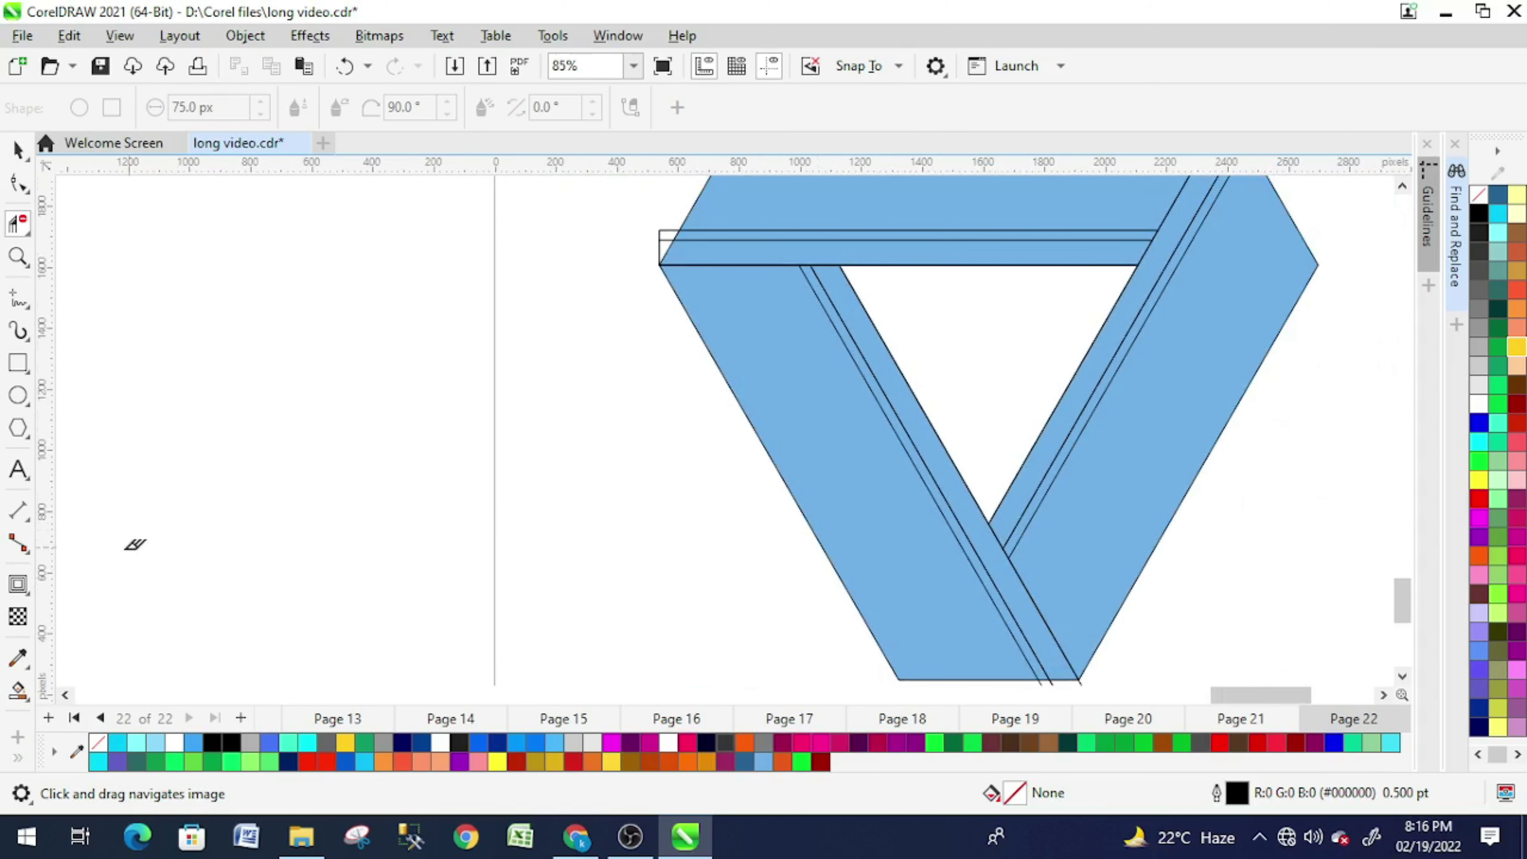
{"action": "left_click", "coordinate": [18, 692]}
{"action": "left_click", "coordinate": [85, 716]}
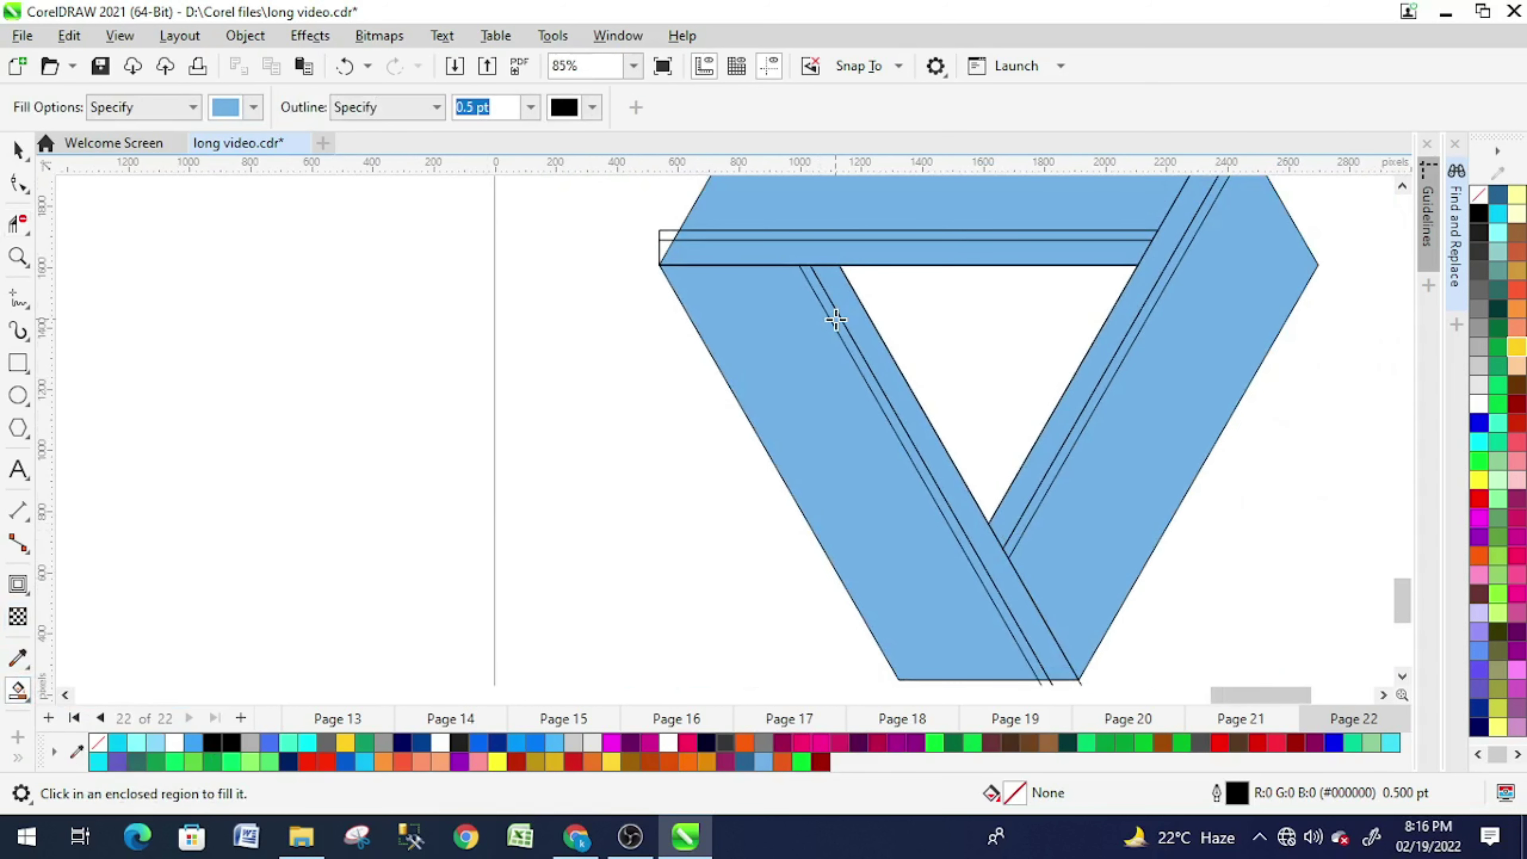
{"action": "left_click", "coordinate": [815, 260]}
{"action": "left_click", "coordinate": [253, 107]}
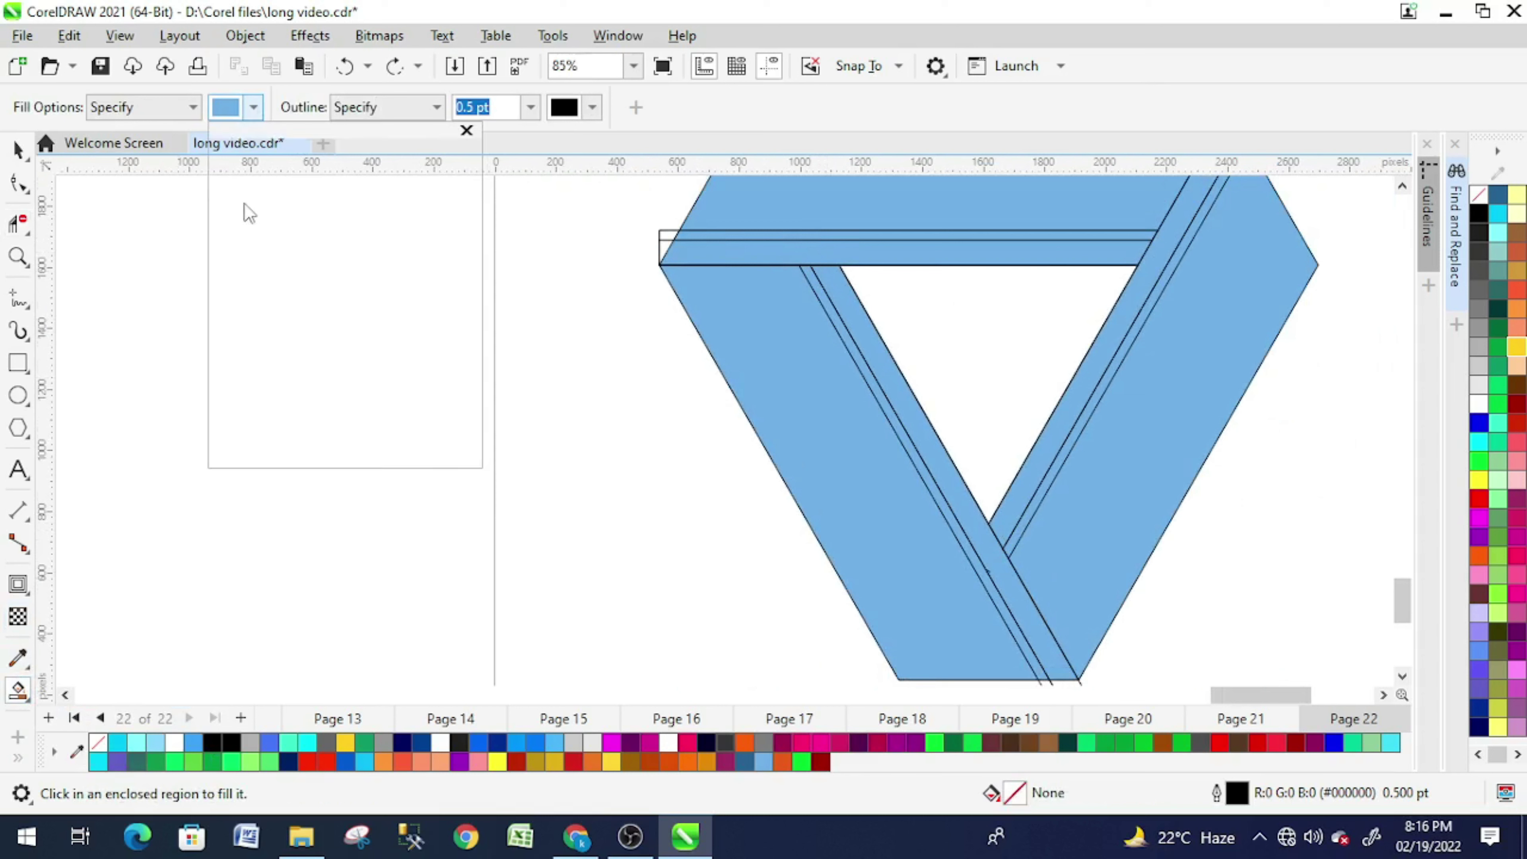
{"action": "left_click", "coordinate": [247, 231]}
{"action": "left_click_drag", "start_coordinate": [248, 236], "coordinate": [226, 211]}
{"action": "left_click", "coordinate": [466, 131]}
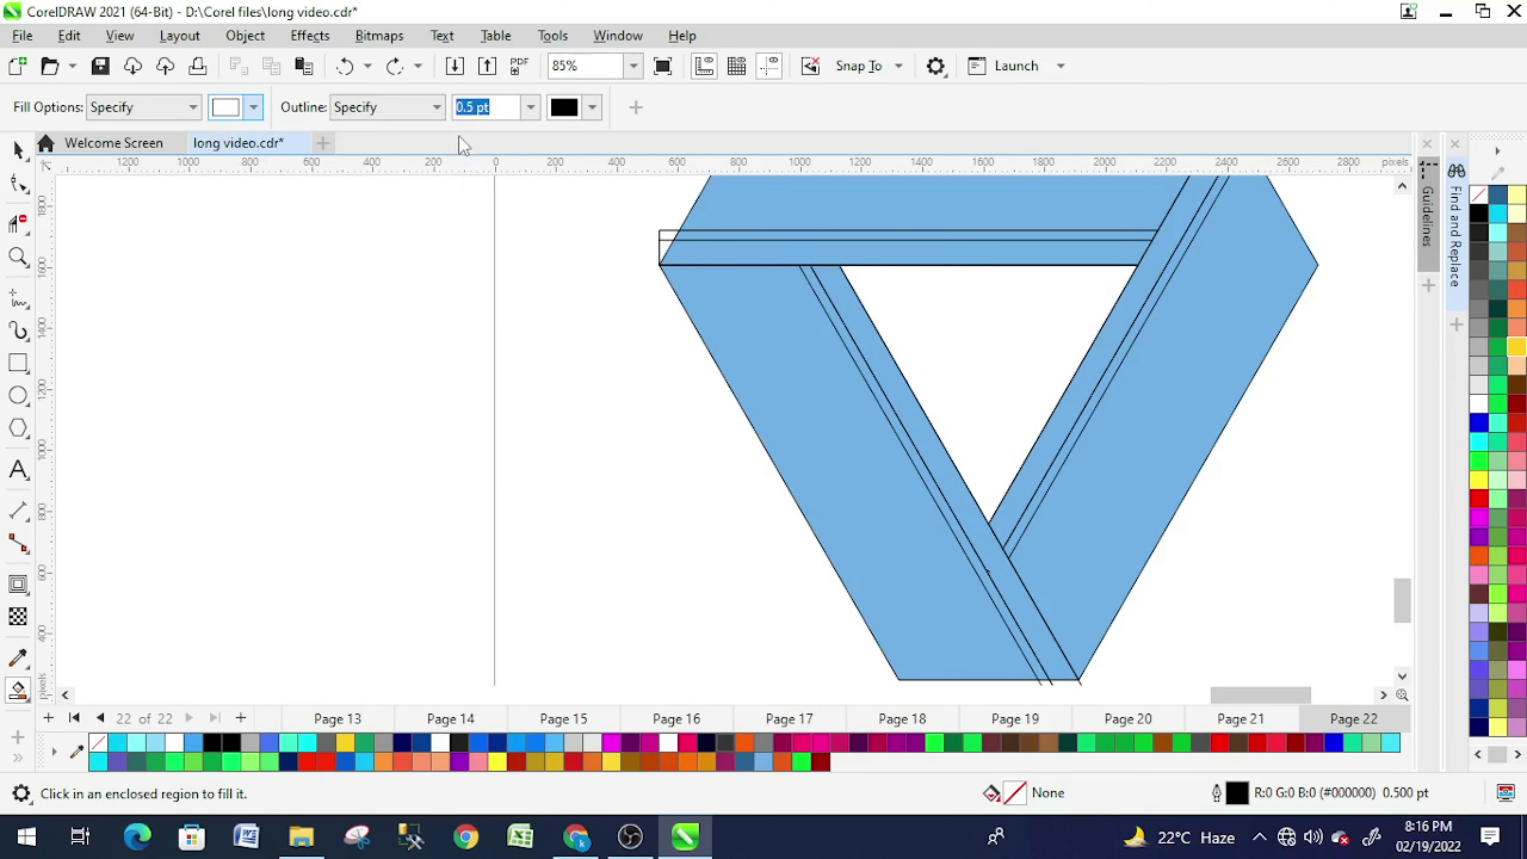
Step: Fill the top, left diagonal and right diagonal thin strips white, then select the triangle group
{"action": "left_click", "coordinate": [781, 235]}
{"action": "left_click", "coordinate": [857, 355]}
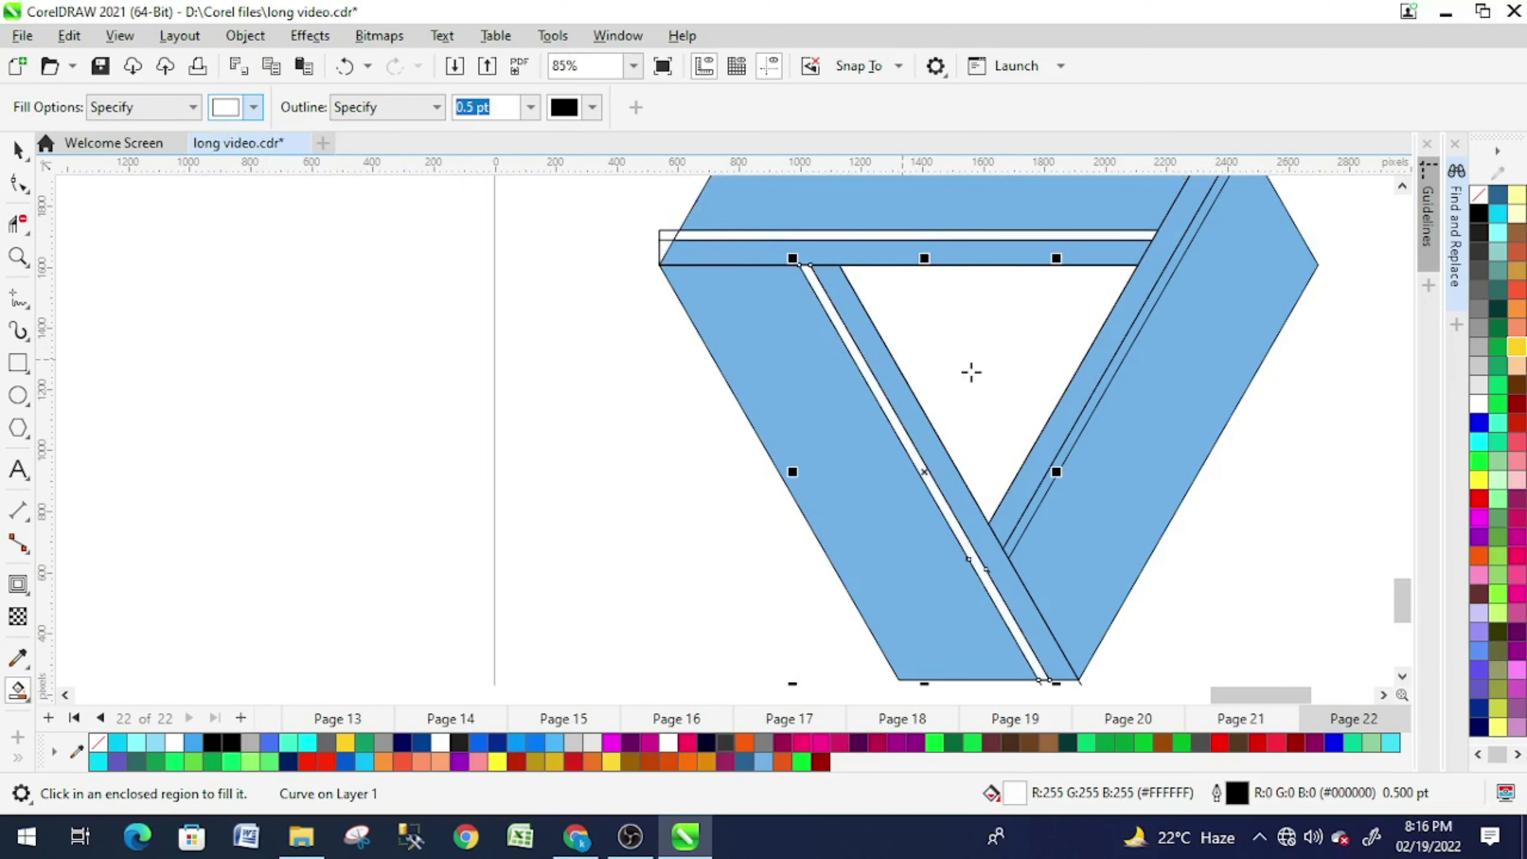
{"action": "left_click", "coordinate": [1112, 377]}
{"action": "key", "text": "space"}
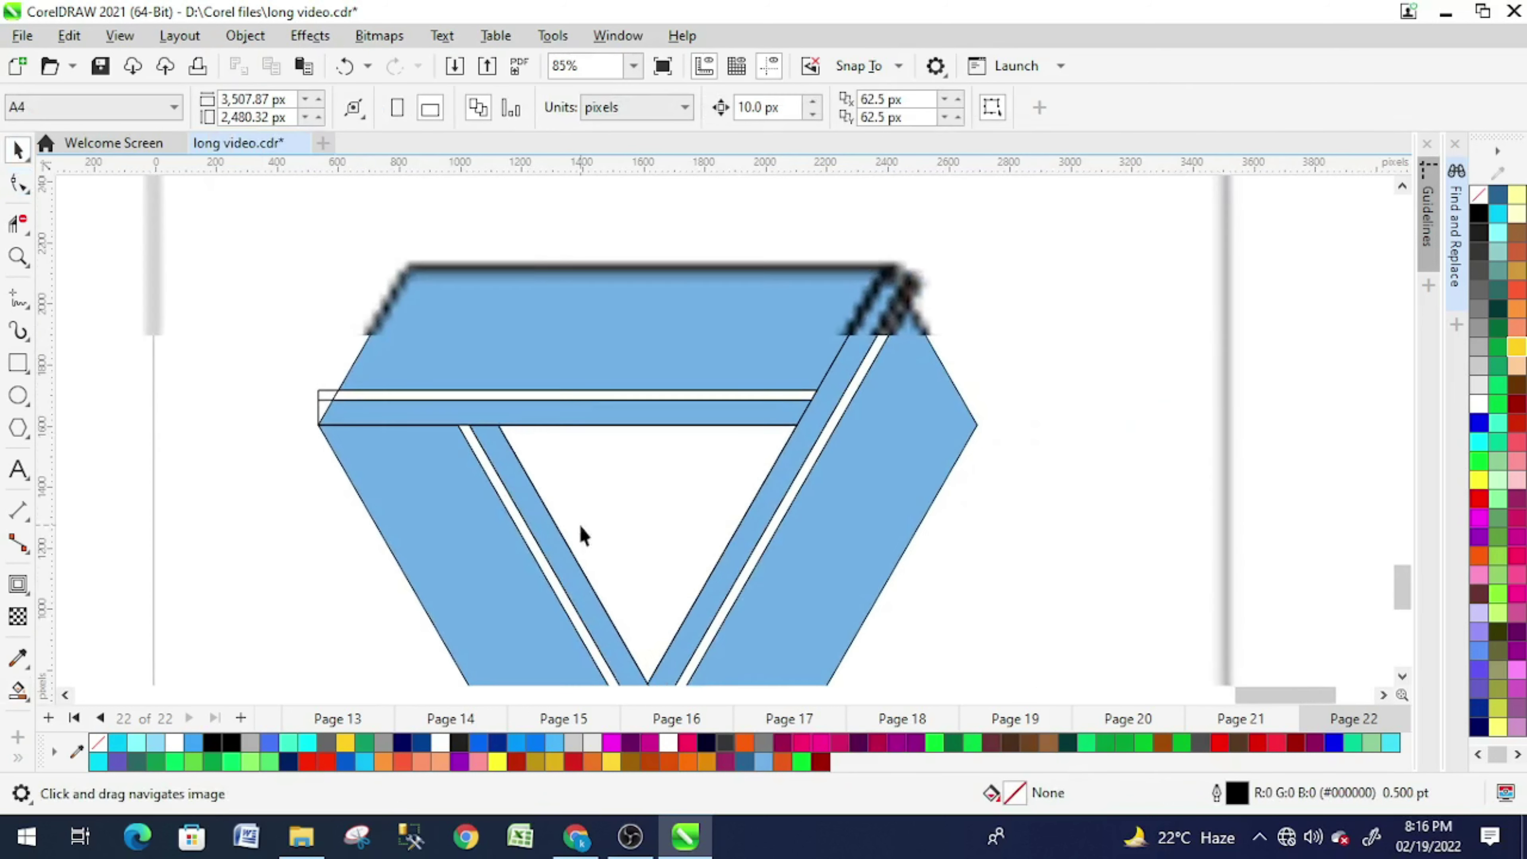
{"action": "left_click", "coordinate": [578, 354]}
Step: Give the top band a red-to-dark-red interactive gradient fill
{"action": "left_click", "coordinate": [484, 355]}
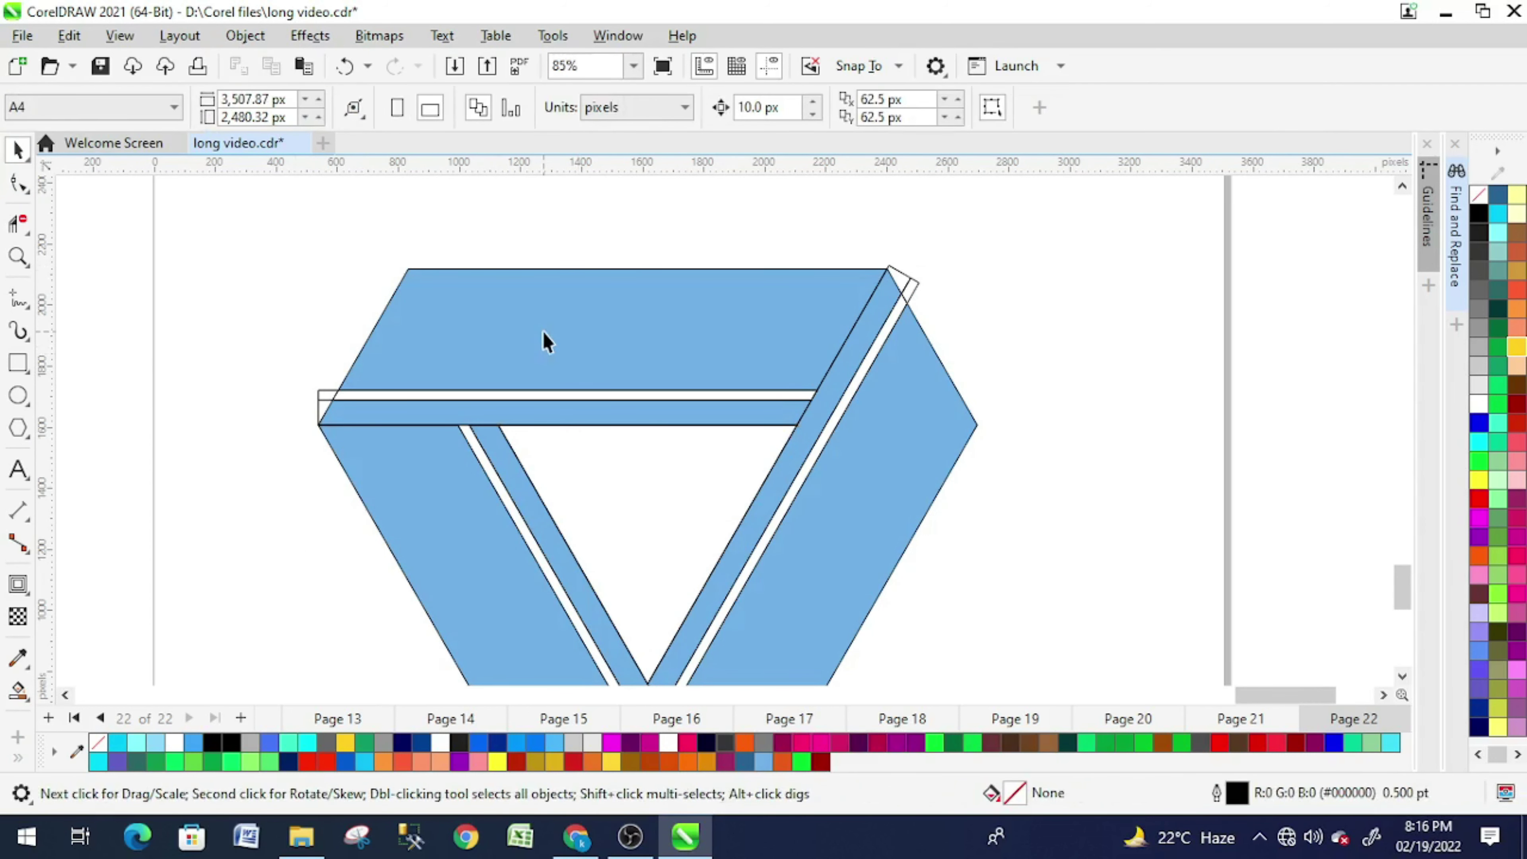
{"action": "left_click", "coordinate": [18, 690]}
{"action": "left_click", "coordinate": [114, 689]}
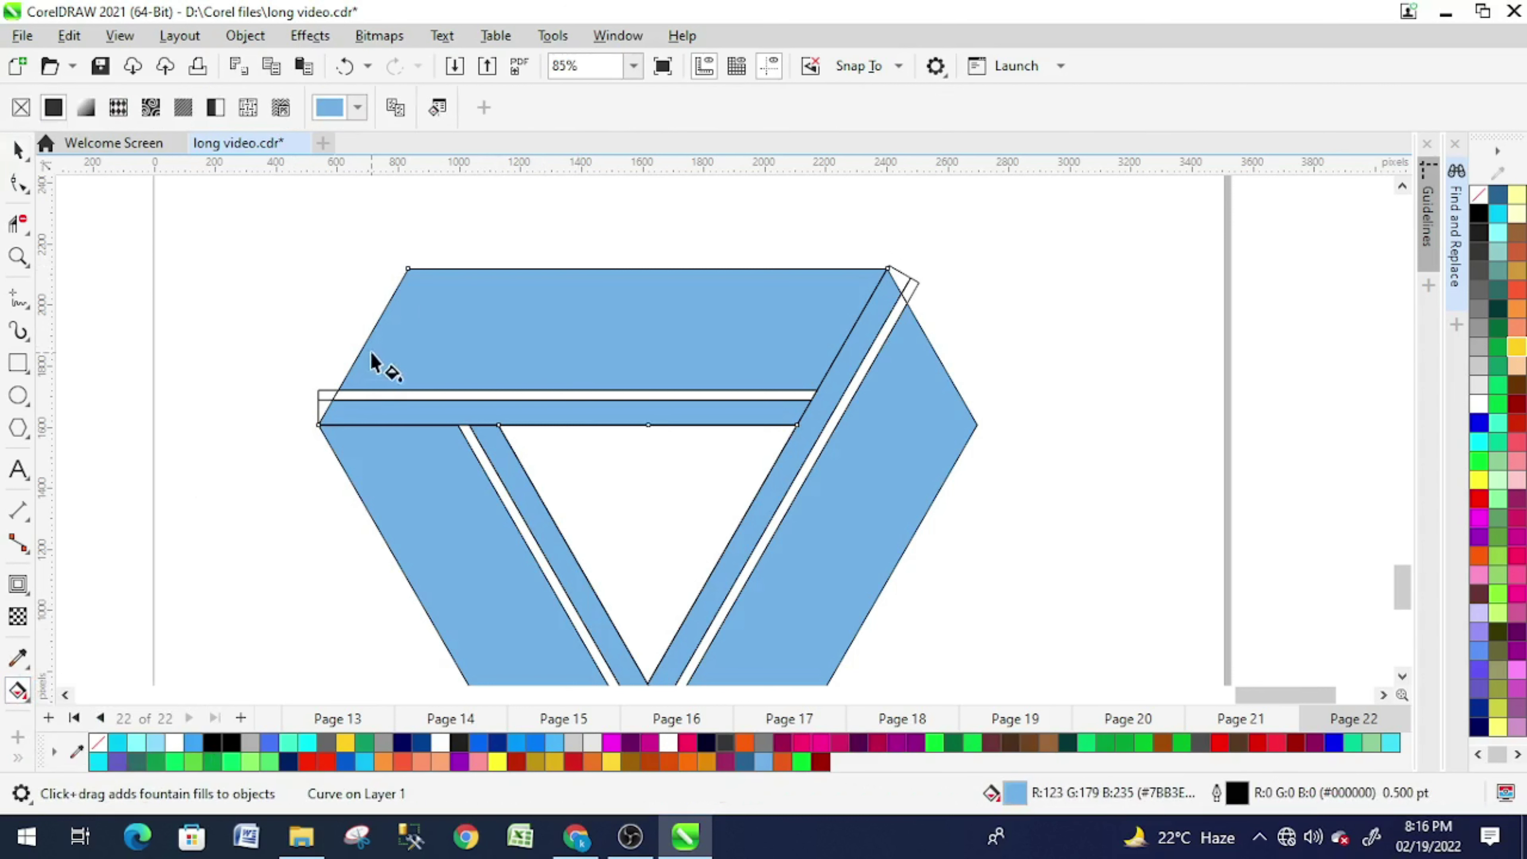
{"action": "left_click_drag", "start_coordinate": [365, 331], "coordinate": [874, 343]}
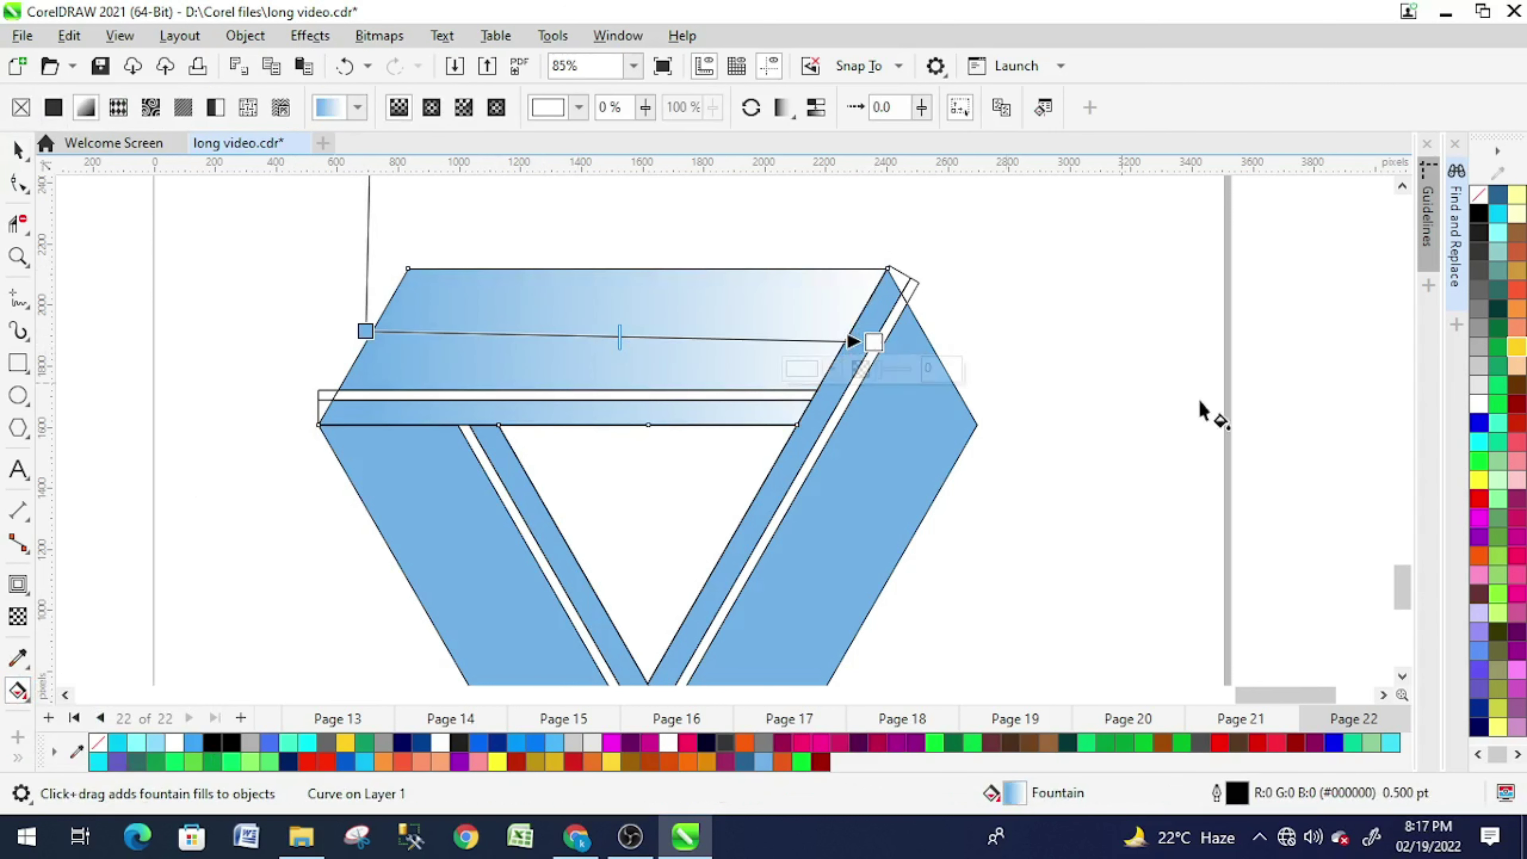
{"action": "left_click", "coordinate": [1520, 407]}
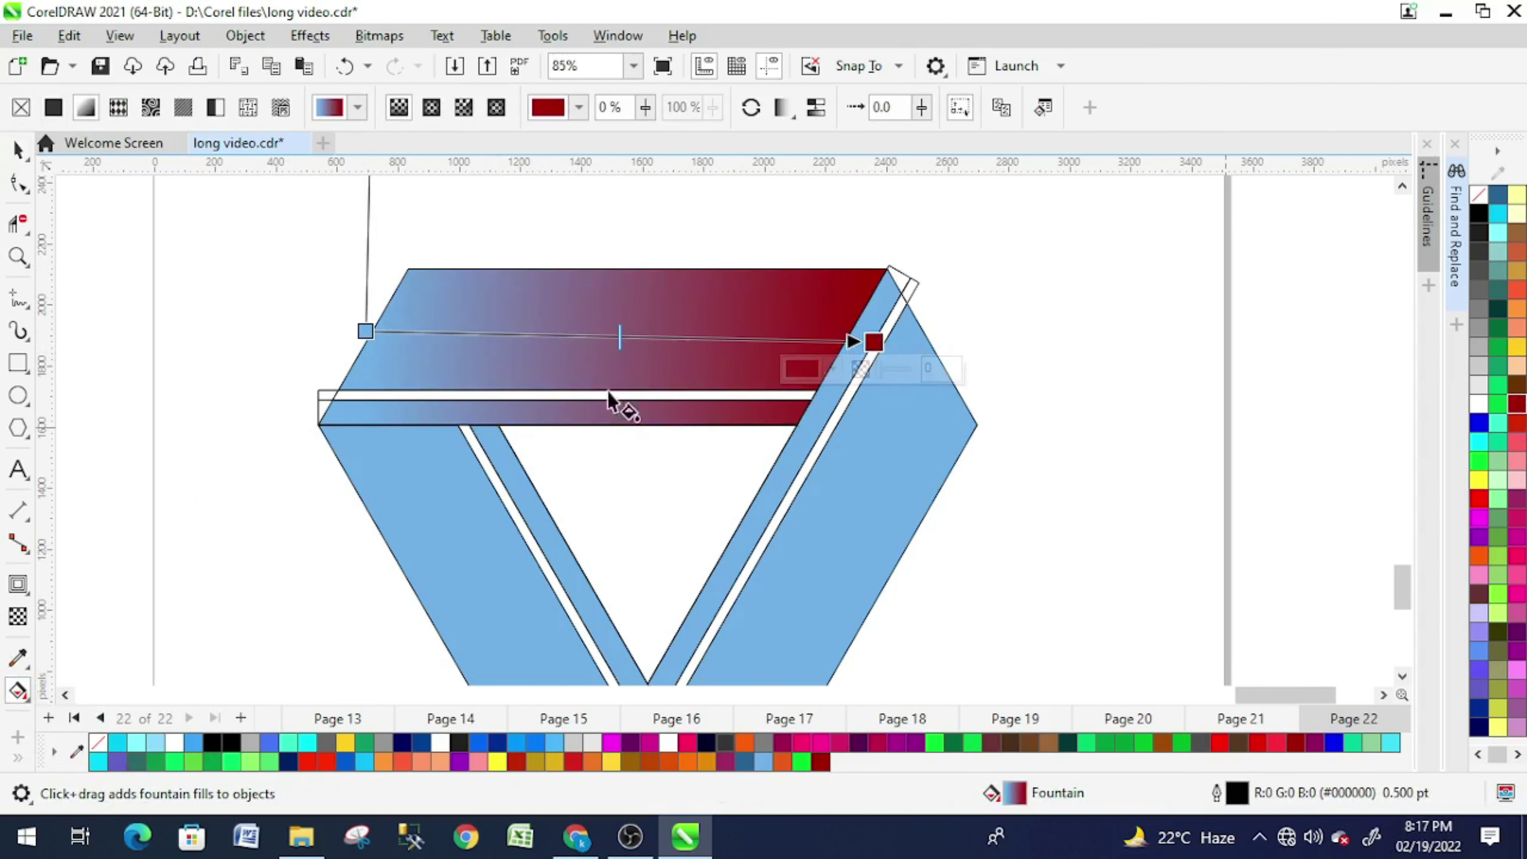
{"action": "left_click", "coordinate": [365, 331]}
{"action": "left_click", "coordinate": [1479, 499]}
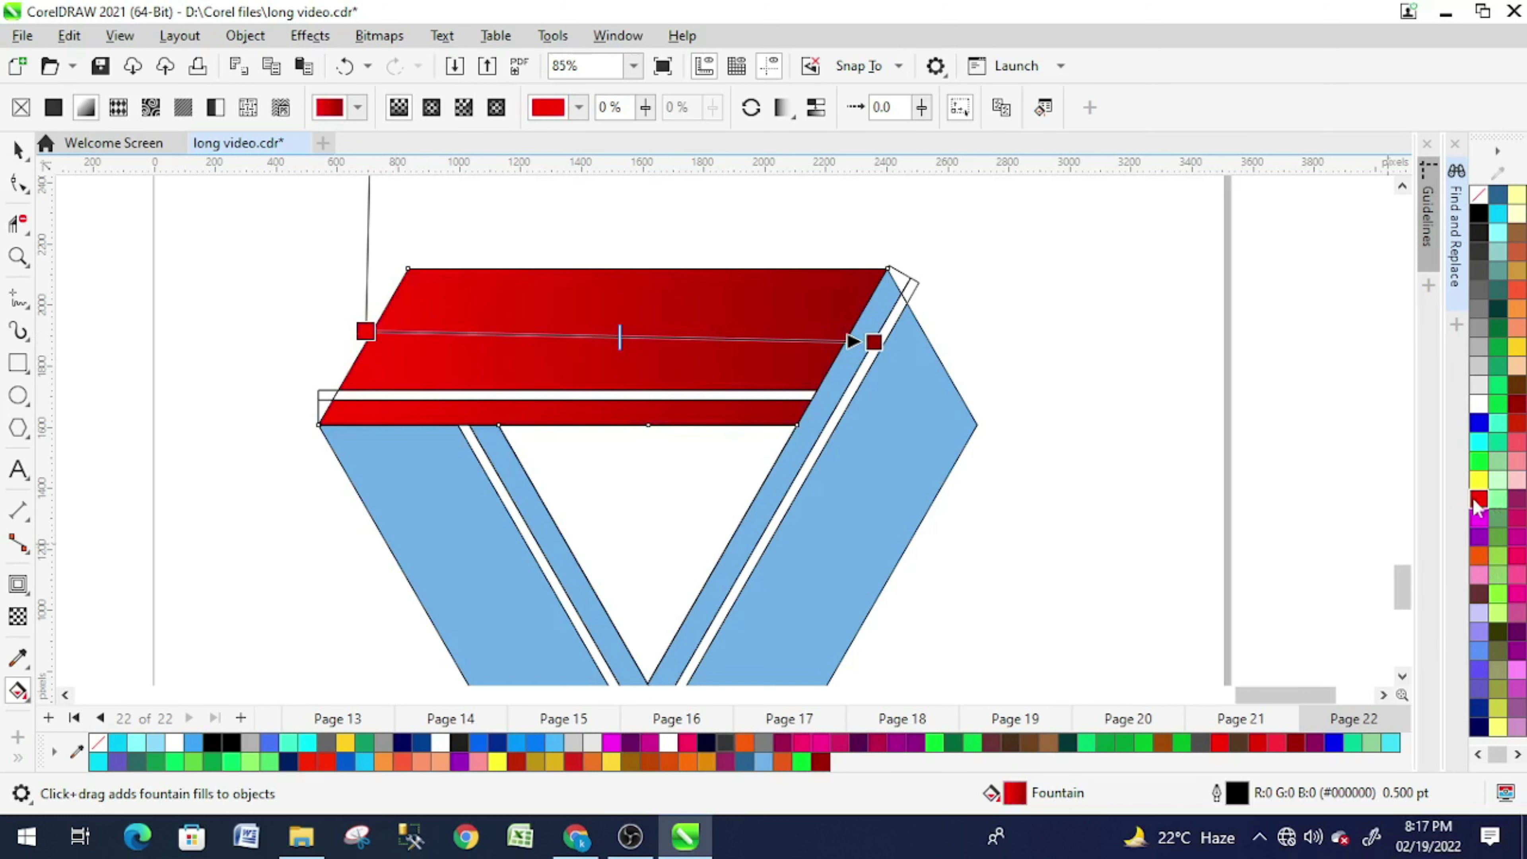
Step: Give the right band a diagonal gradient fading from yellow to orange
{"action": "left_click", "coordinate": [839, 499]}
{"action": "scroll", "coordinate": [890, 460], "scroll_direction": "down", "scroll_amount": 2}
{"action": "mouse_move", "coordinate": [943, 245]}
{"action": "left_mouse_down"}
{"action": "mouse_move", "coordinate": [698, 673]}
{"action": "mouse_move", "coordinate": [680, 670]}
{"action": "left_mouse_up"}
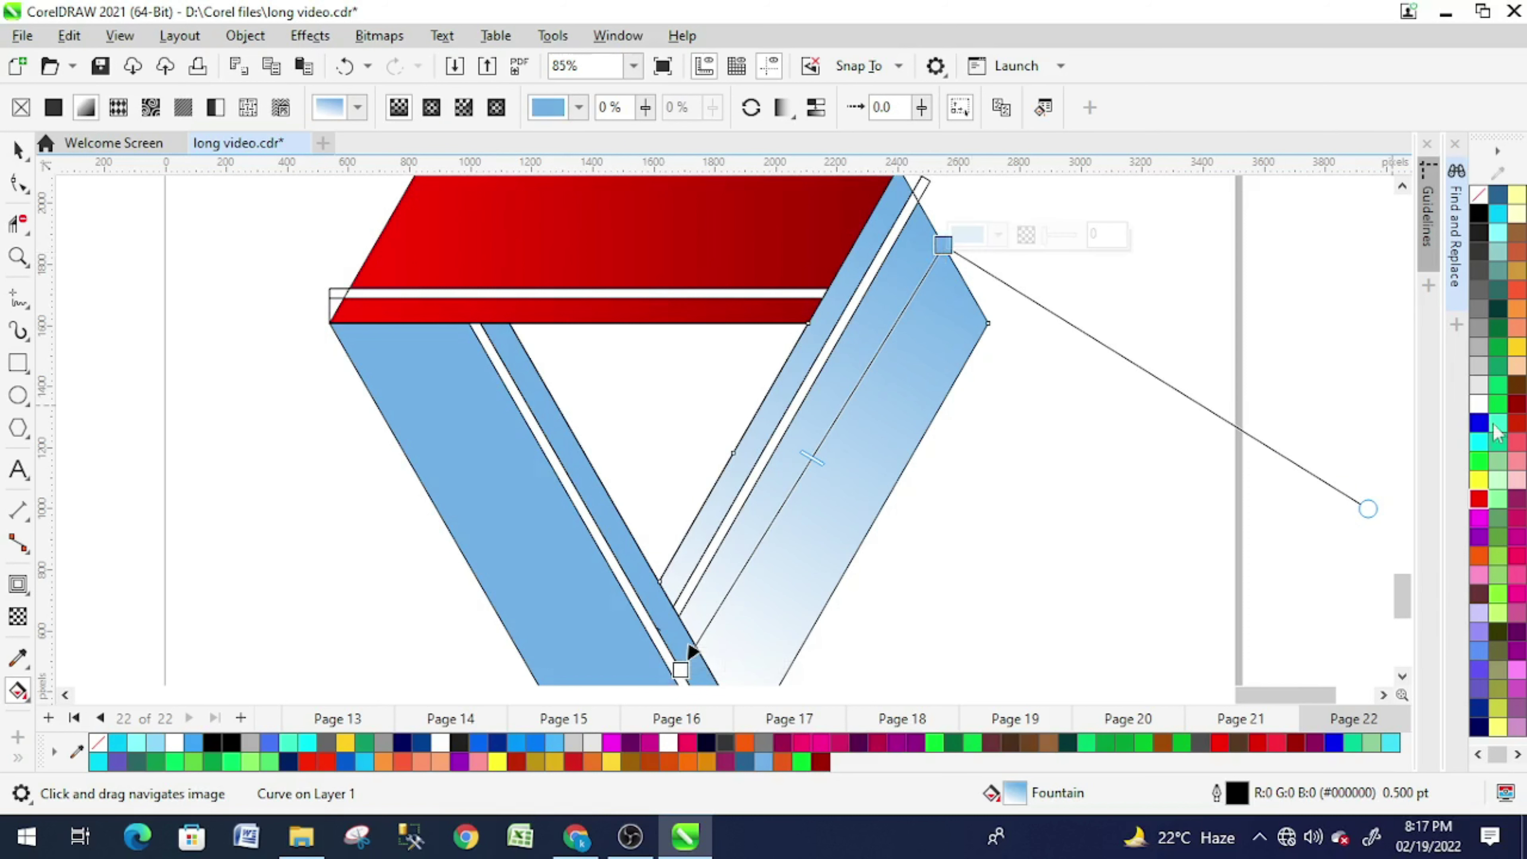
{"action": "left_click", "coordinate": [1518, 350]}
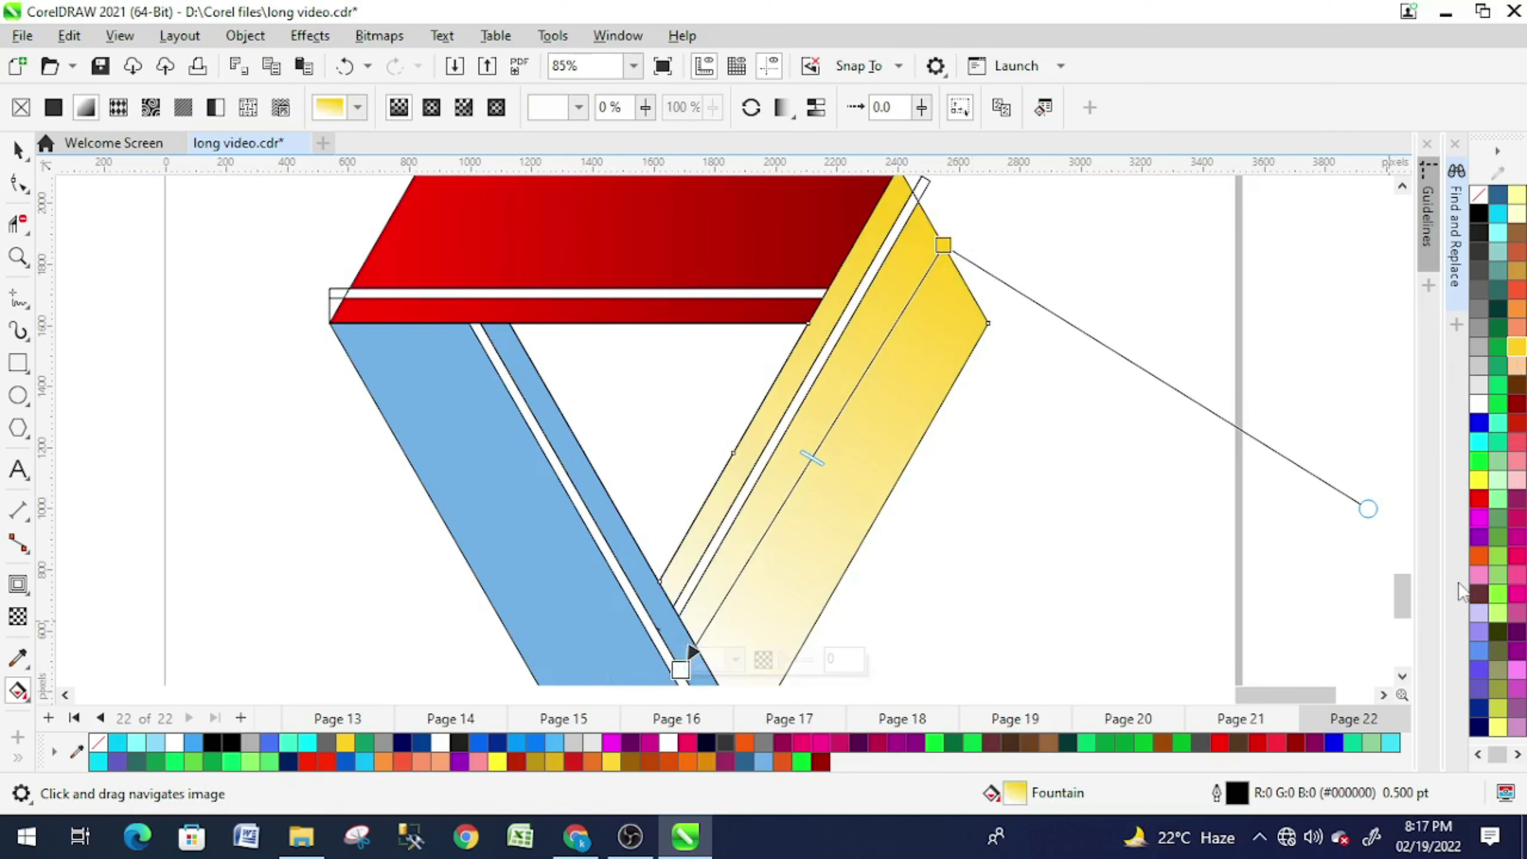
{"action": "left_click", "coordinate": [1479, 555]}
{"action": "left_click", "coordinate": [501, 535]}
{"action": "scroll", "coordinate": [710, 426], "scroll_direction": "down", "scroll_amount": 2}
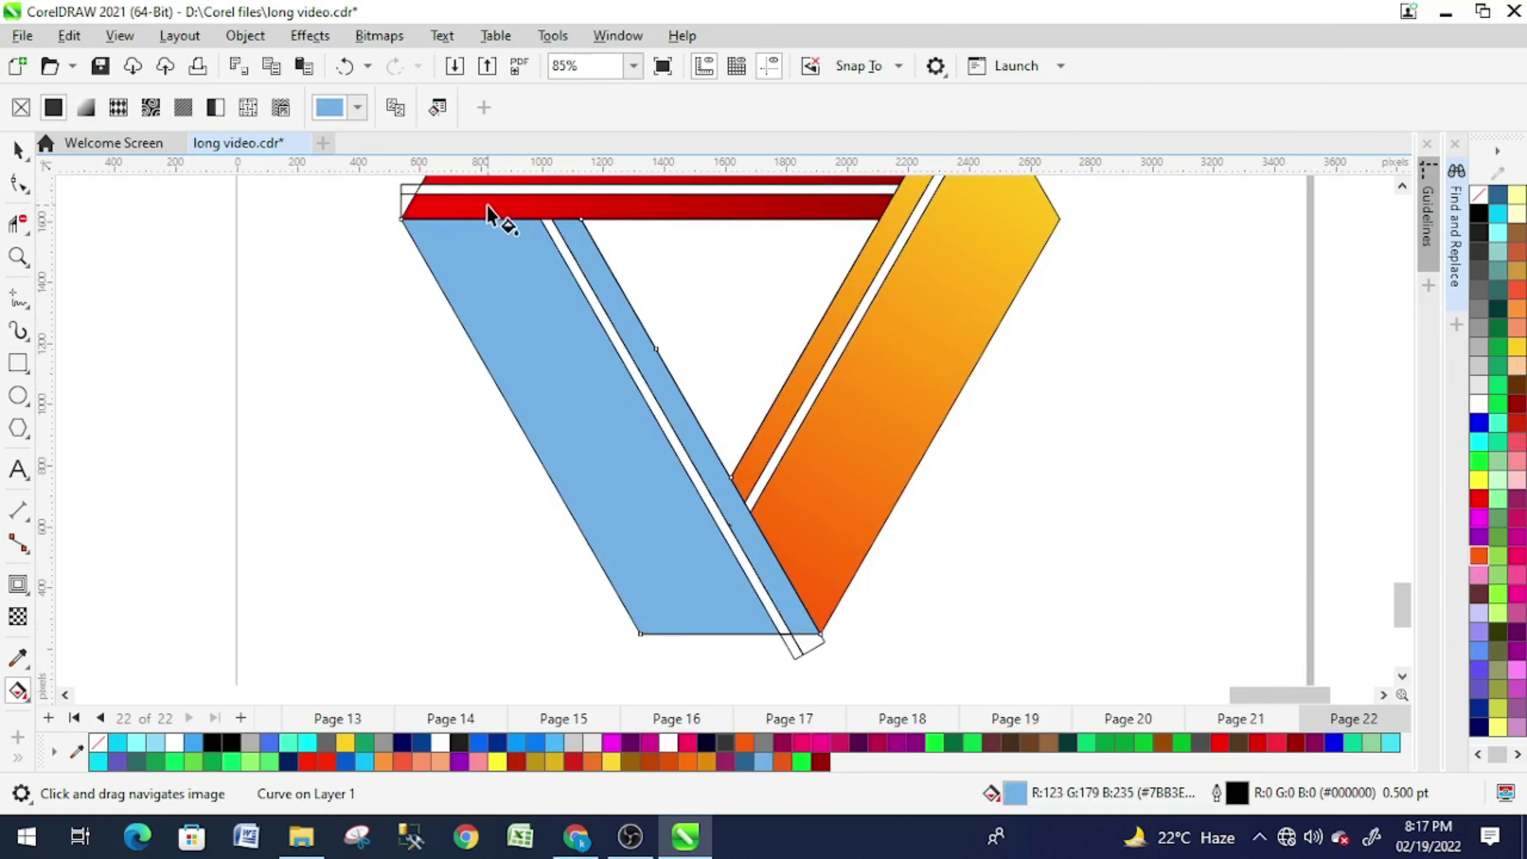
Step: Give the left band a top-to-bottom gradient from dark green to green
{"action": "left_click_drag", "start_coordinate": [487, 204], "coordinate": [704, 615]}
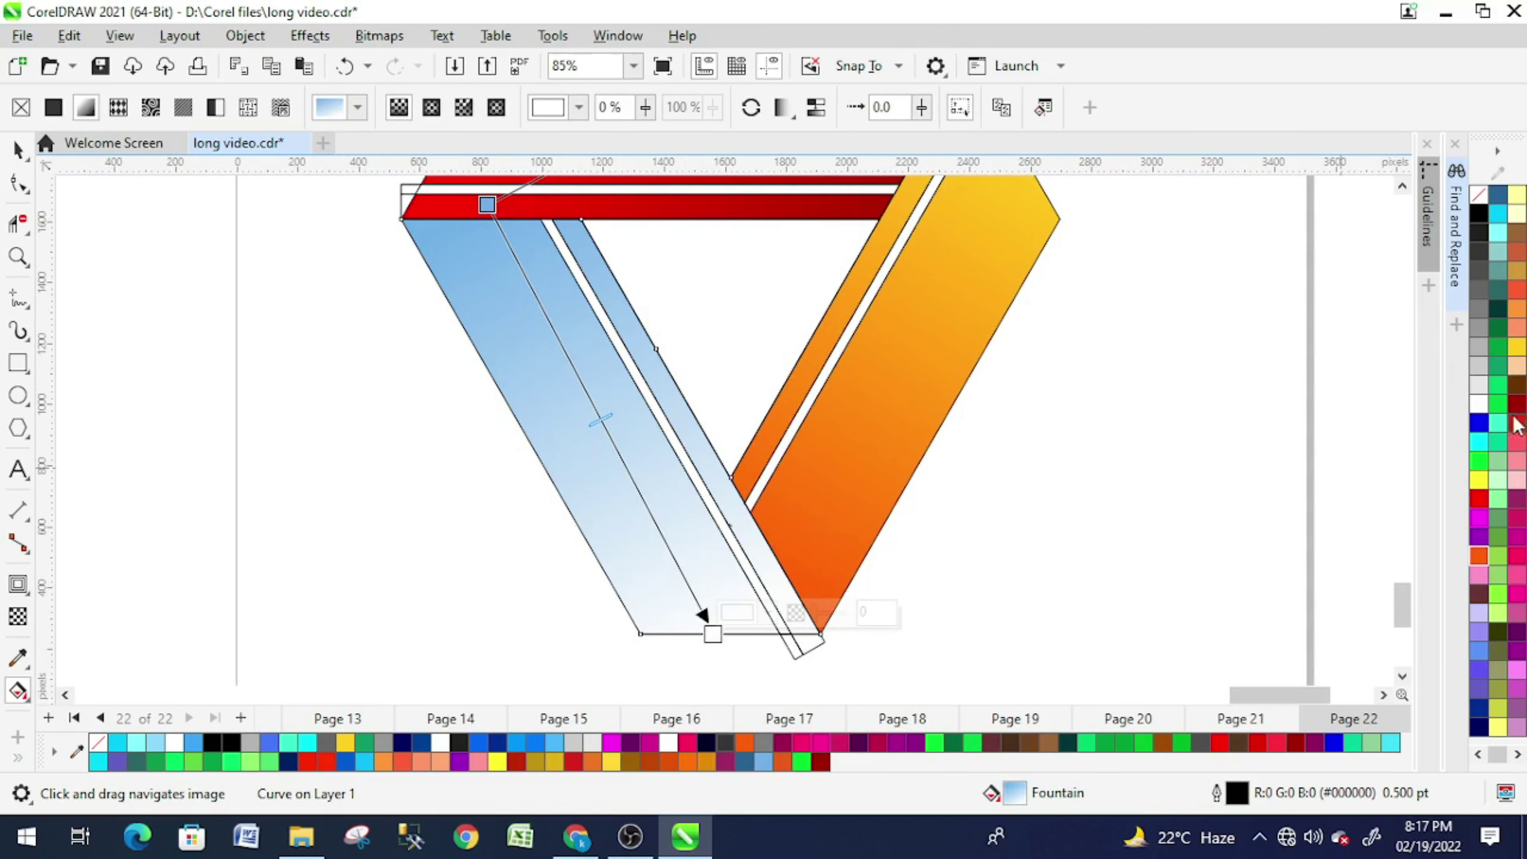
{"action": "left_click", "coordinate": [1498, 403]}
{"action": "left_click", "coordinate": [485, 204]}
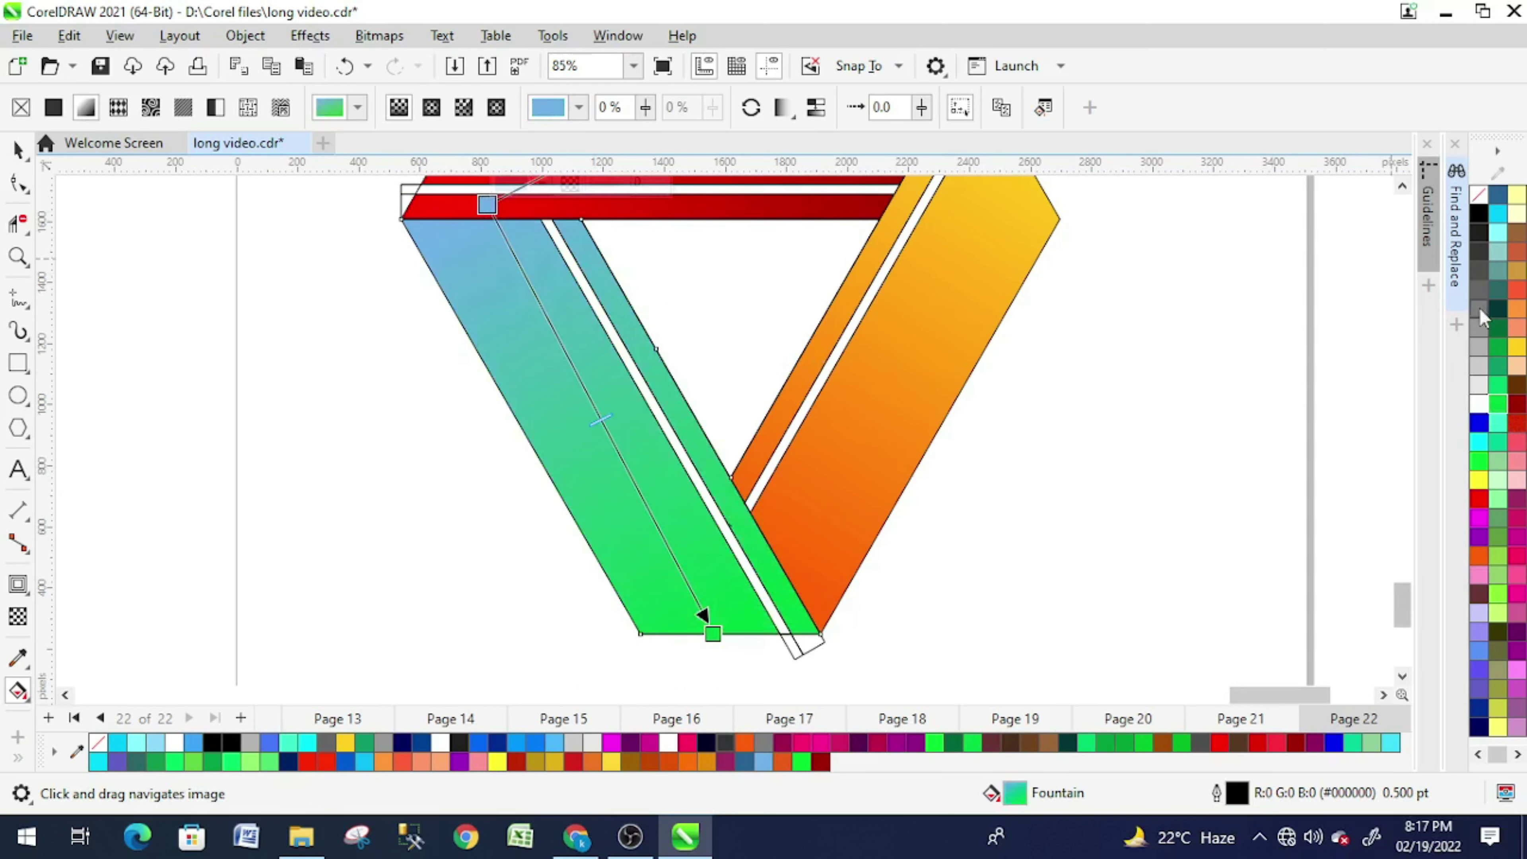
{"action": "left_click", "coordinate": [1498, 328]}
{"action": "scroll", "coordinate": [468, 421], "scroll_direction": "down", "scroll_amount": 1}
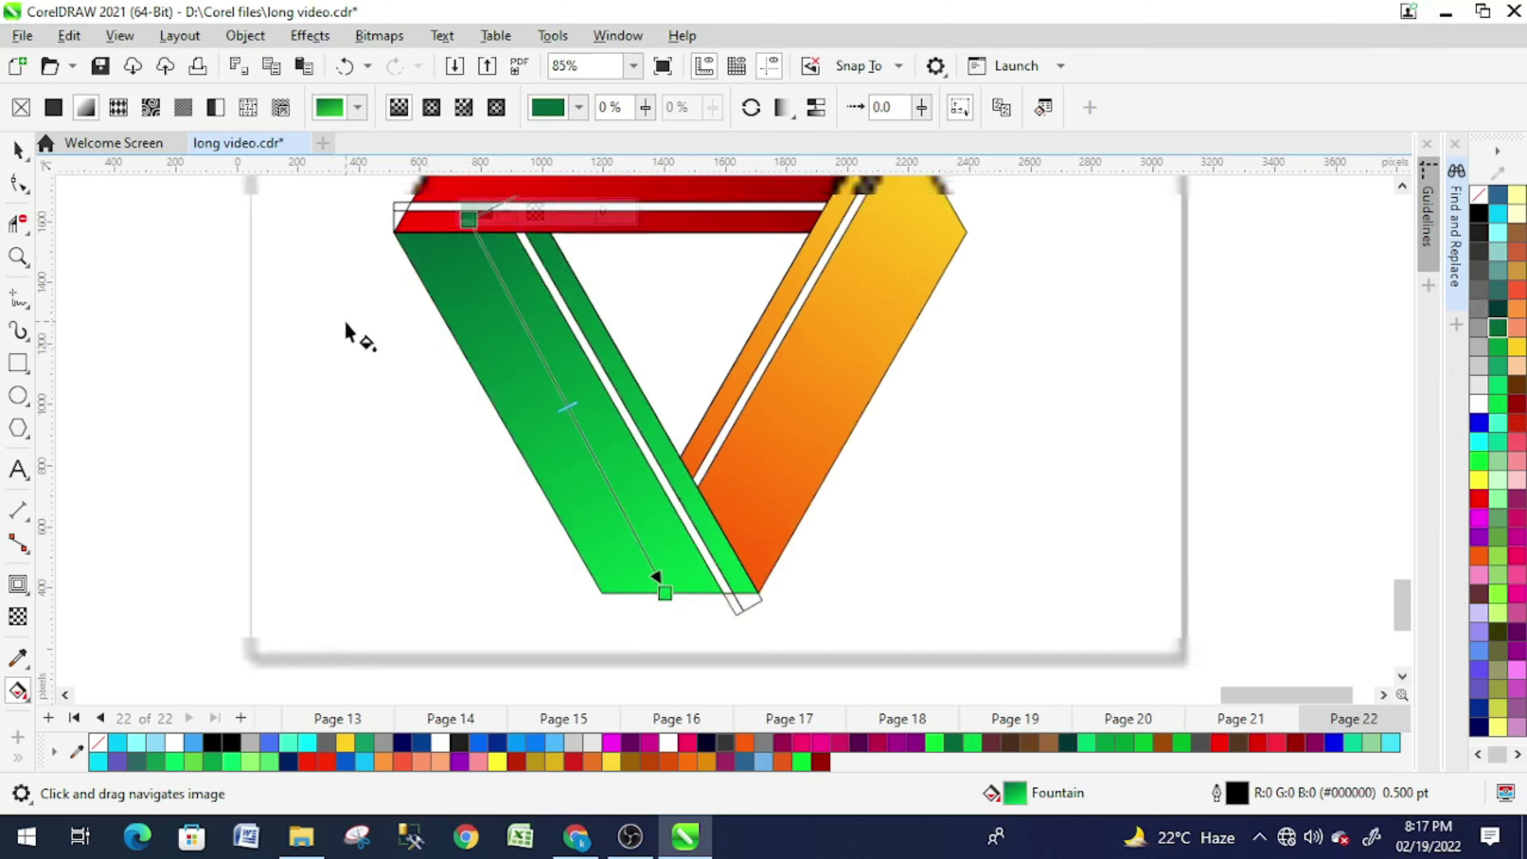
{"action": "scroll", "coordinate": [345, 331], "scroll_direction": "down", "scroll_amount": 1}
{"action": "left_click", "coordinate": [24, 695]}
Step: Smart Fill the three thin inner strips (red, green, orange) with white
{"action": "left_click", "coordinate": [60, 715]}
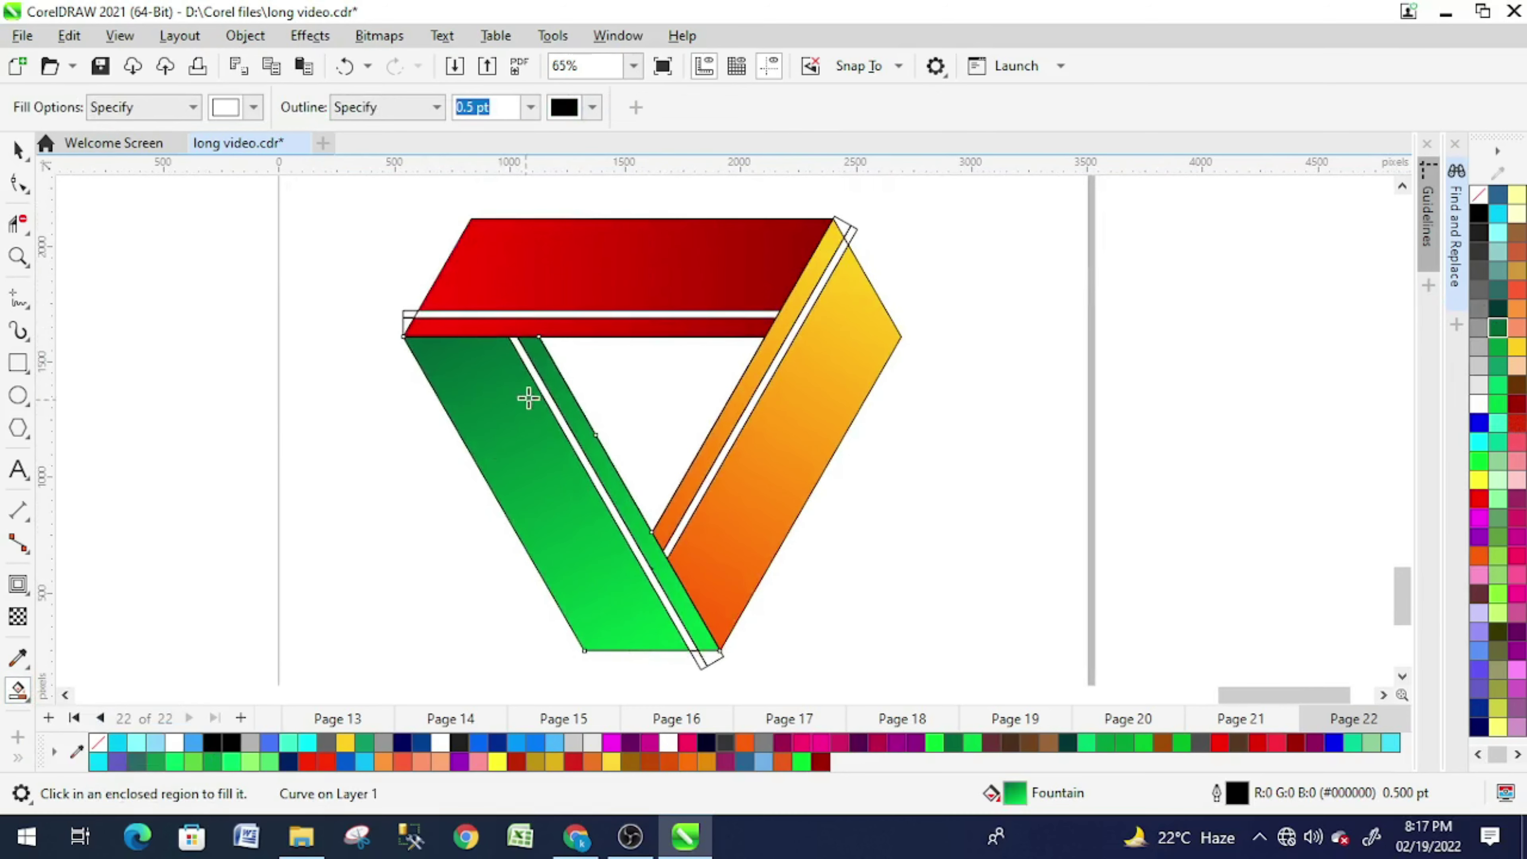
{"action": "left_click", "coordinate": [595, 328]}
{"action": "left_click", "coordinate": [570, 402]}
{"action": "left_click", "coordinate": [734, 398]}
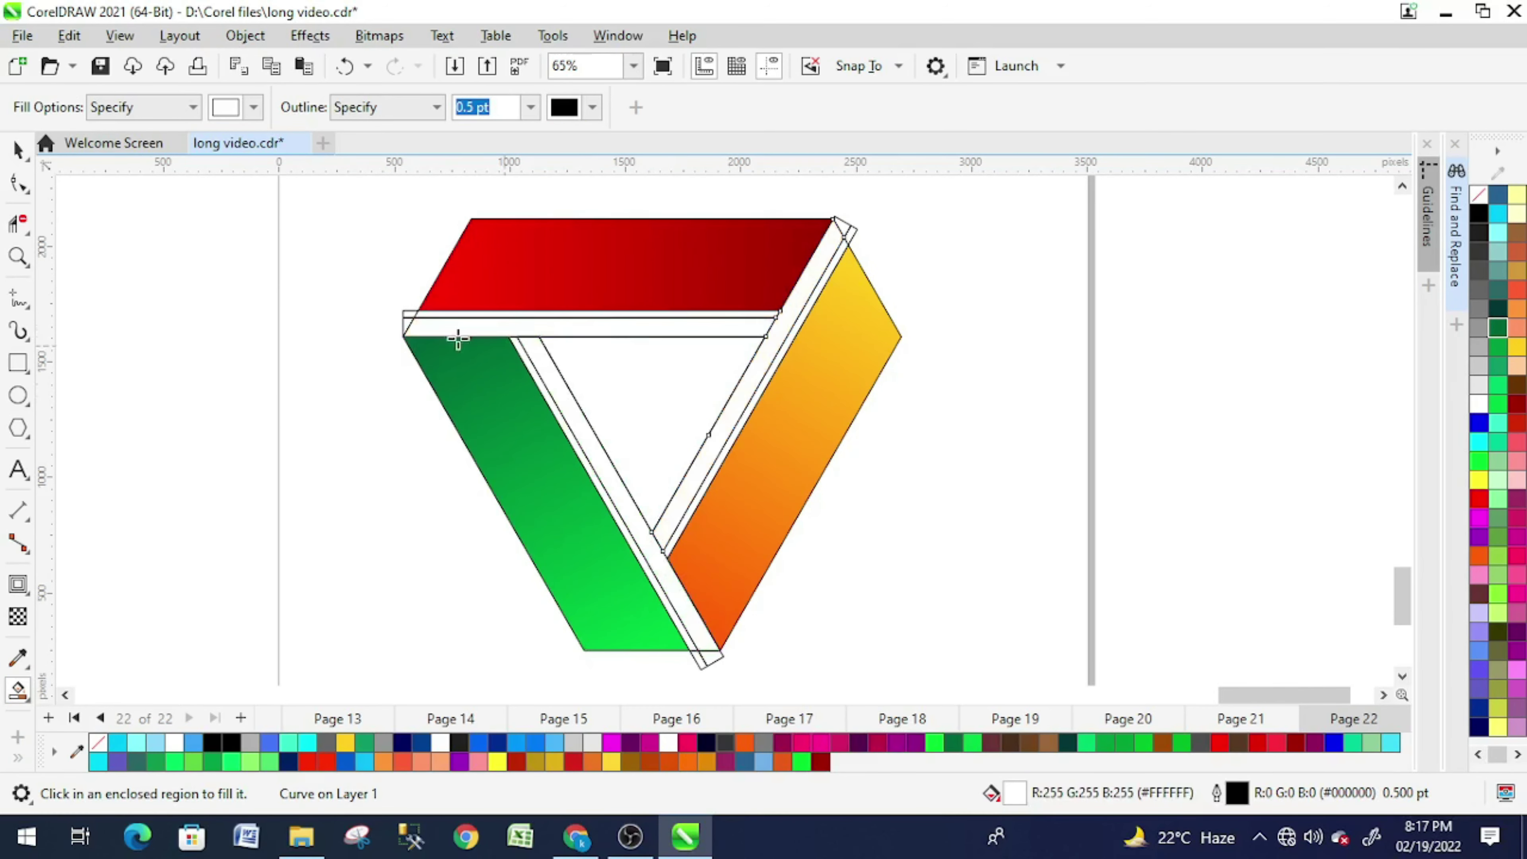
{"action": "key", "text": "space"}
Step: Copy the green band's gradient onto the top inner strip, running horizontally light to dark
{"action": "left_click", "coordinate": [440, 320]}
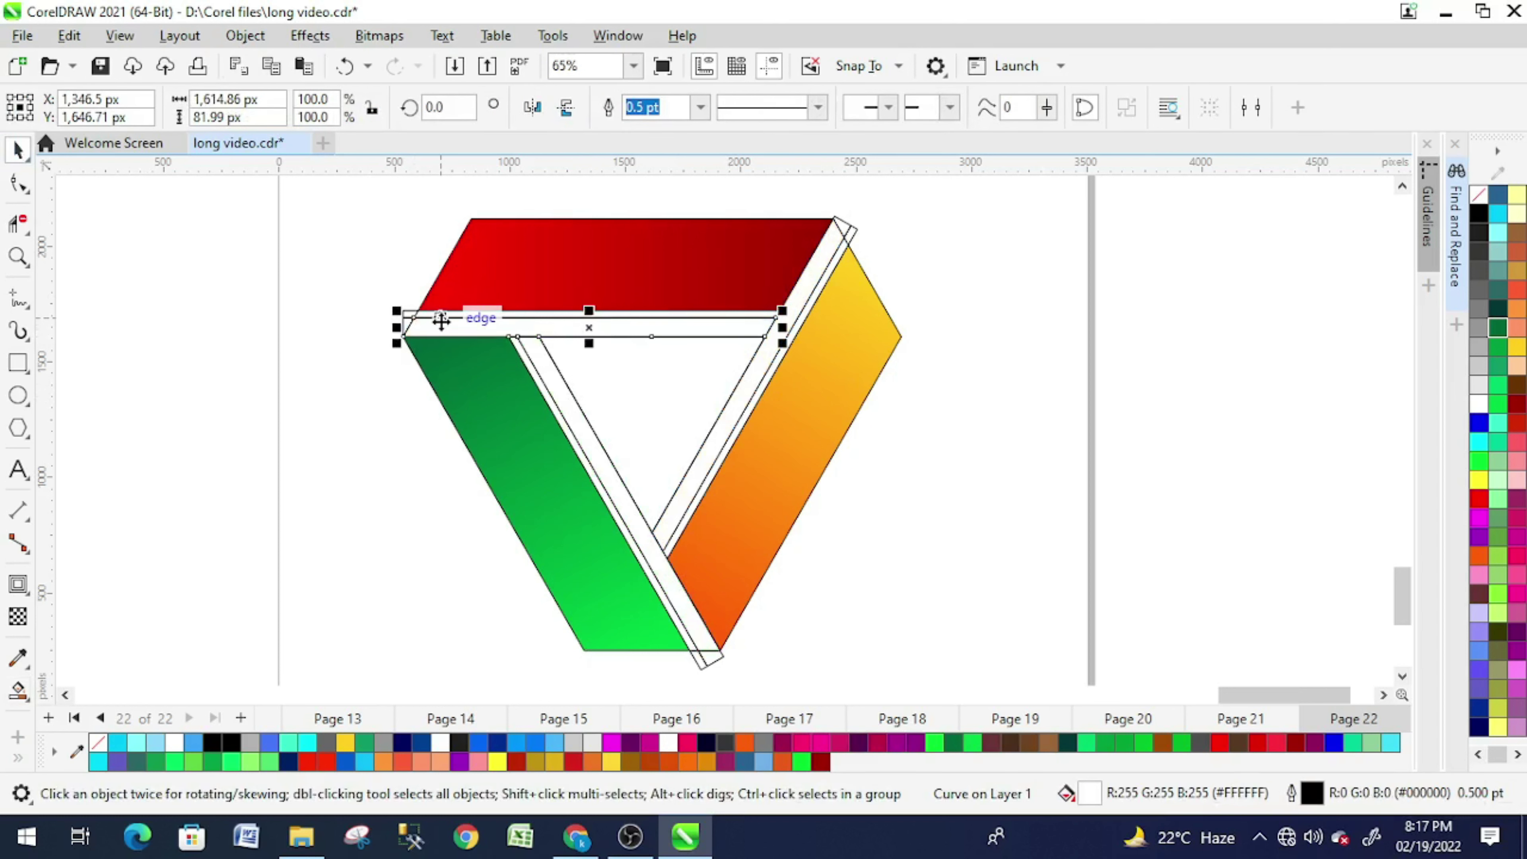
{"action": "left_click", "coordinate": [18, 691]}
{"action": "left_click", "coordinate": [60, 688]}
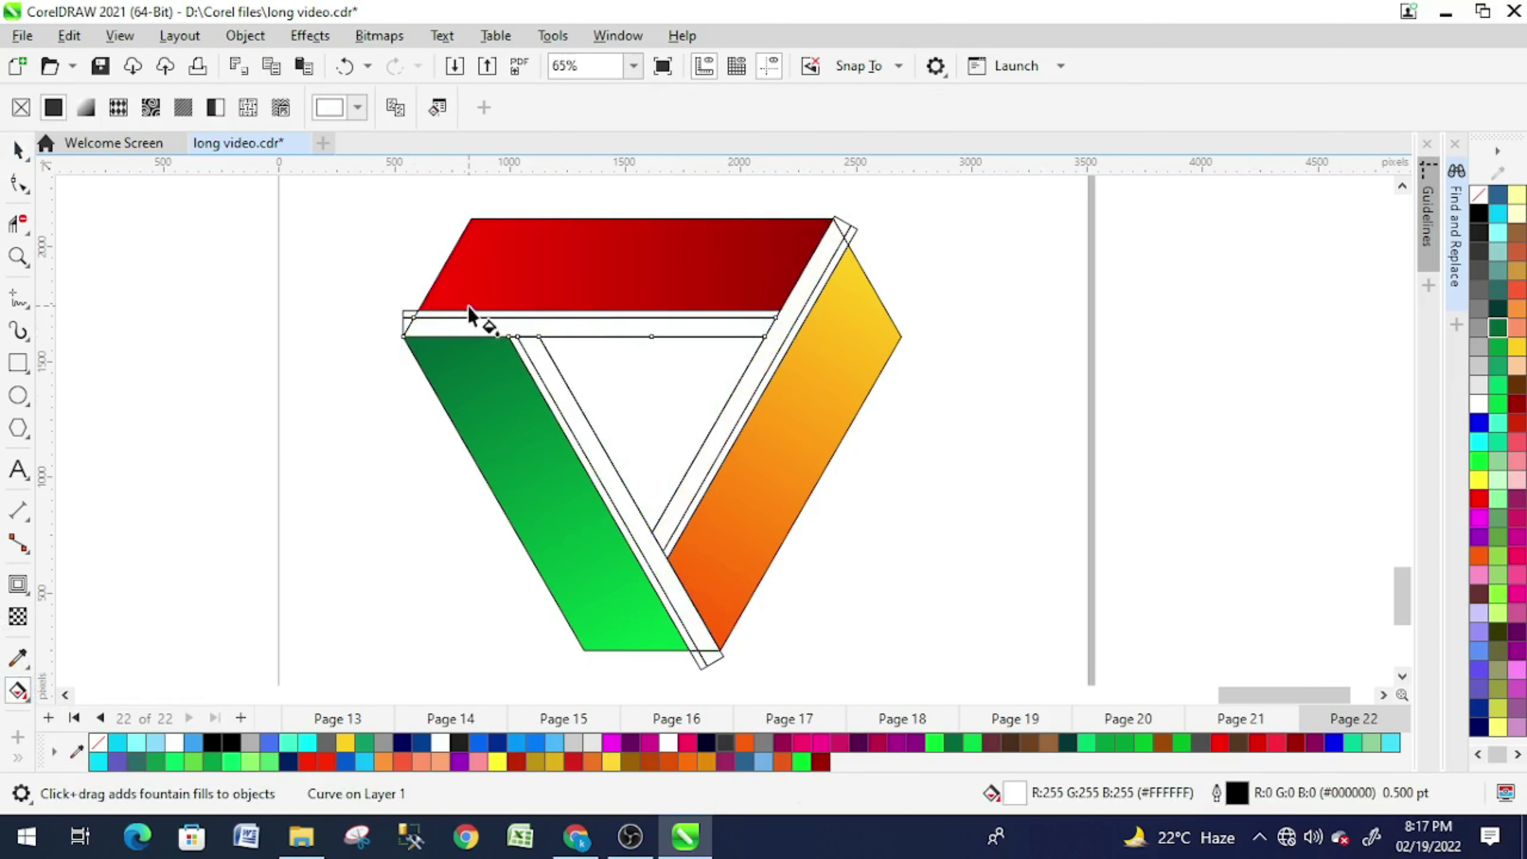
{"action": "left_click_drag", "start_coordinate": [409, 330], "coordinate": [741, 336]}
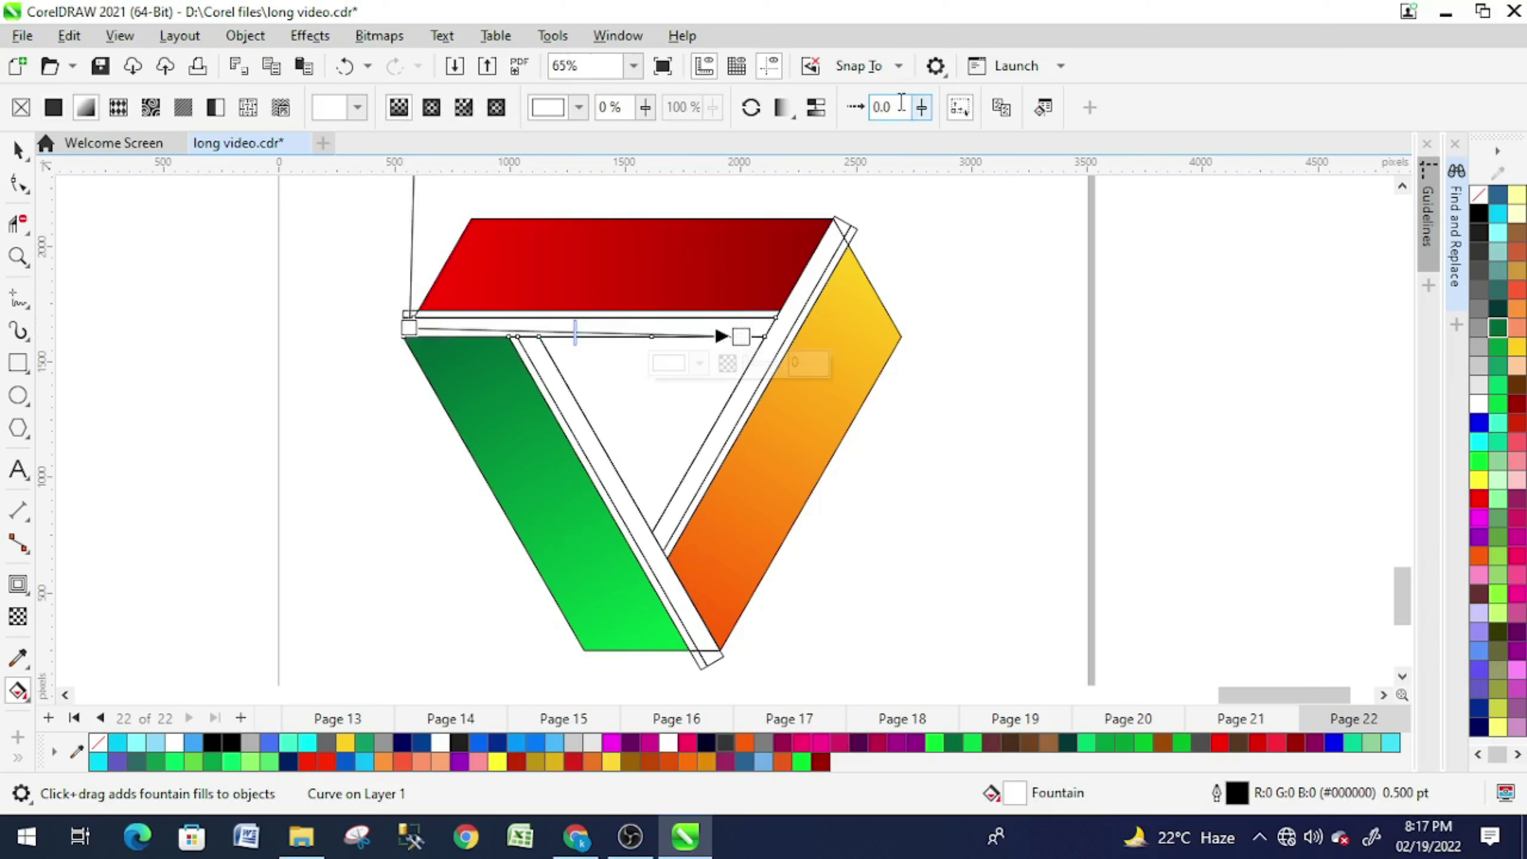
{"action": "left_click", "coordinate": [1001, 108]}
{"action": "left_click", "coordinate": [511, 396]}
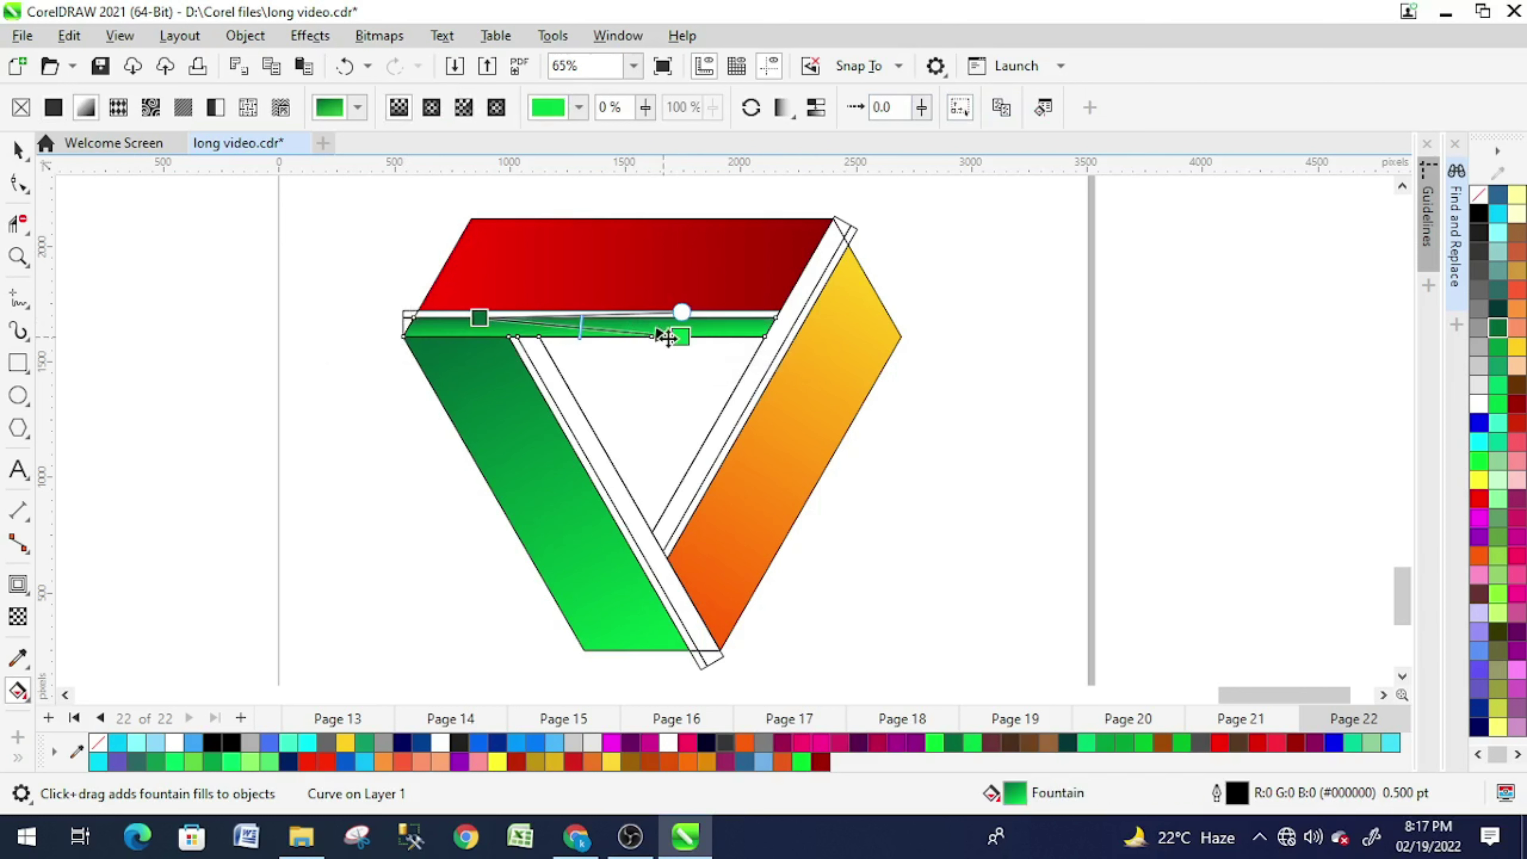
{"action": "left_click_drag", "start_coordinate": [666, 337], "coordinate": [477, 465]}
{"action": "left_click_drag", "start_coordinate": [479, 318], "coordinate": [768, 327]}
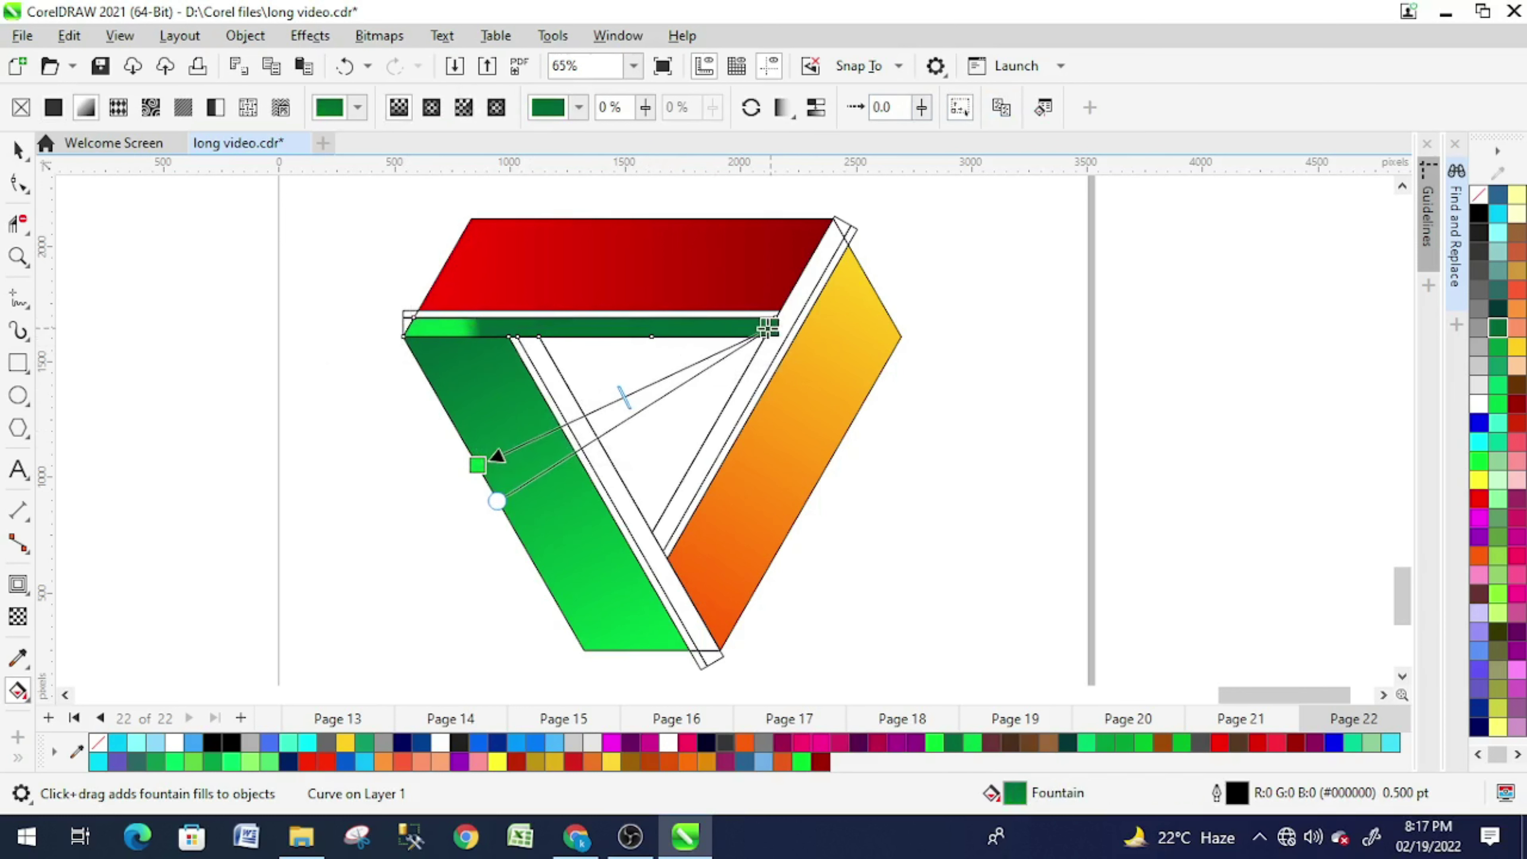
{"action": "mouse_move", "coordinate": [478, 464]}
{"action": "left_mouse_down"}
{"action": "mouse_move", "coordinate": [409, 327]}
{"action": "mouse_move", "coordinate": [501, 502]}
{"action": "left_mouse_up"}
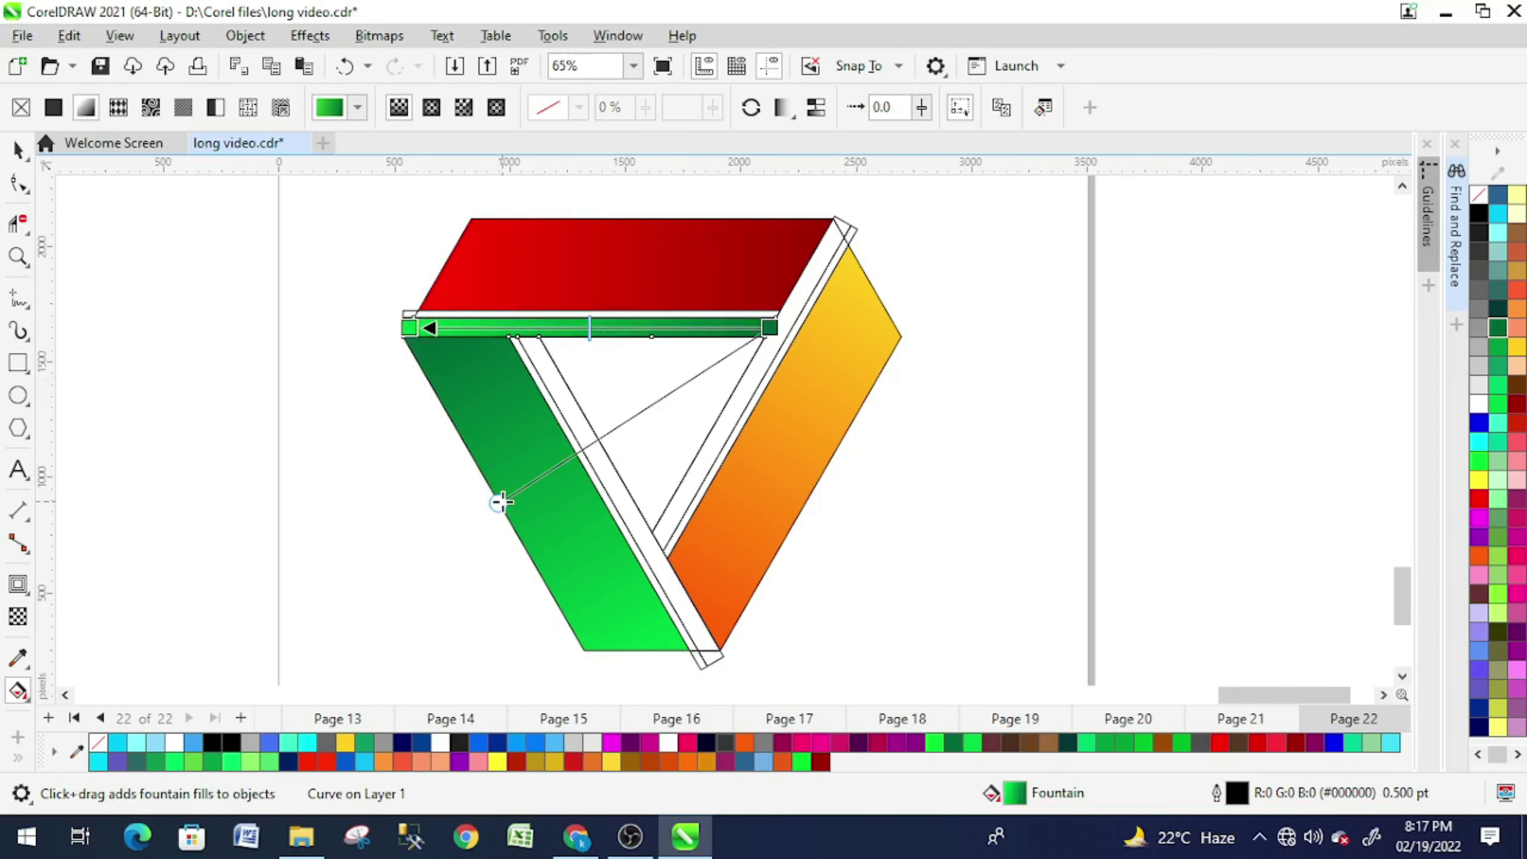
{"action": "key", "text": "Escape"}
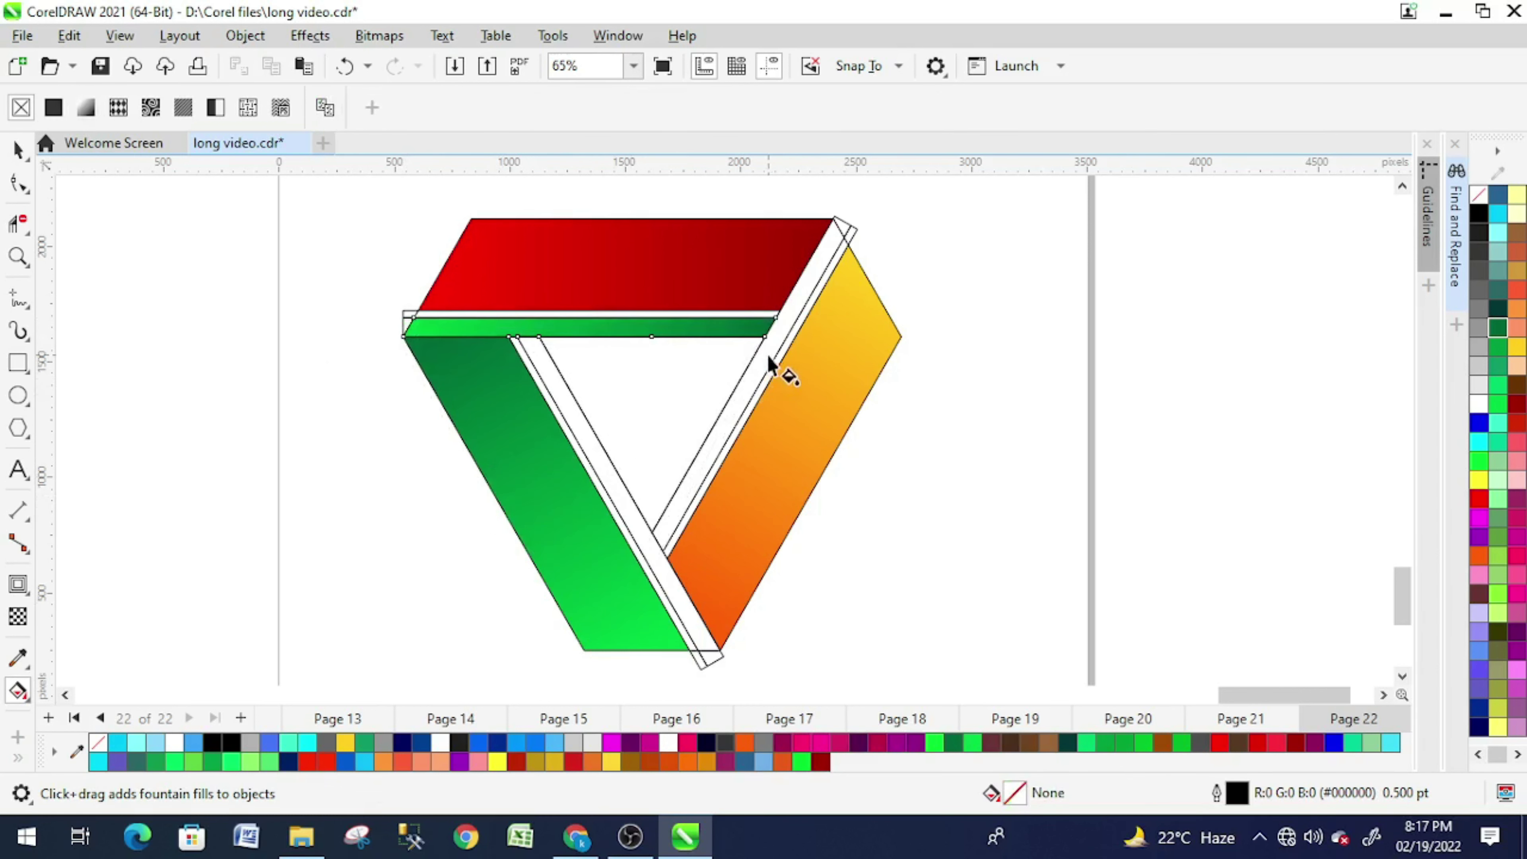
Step: Give the right inner strip a red-to-dark-red gradient from its top corner to its bottom
{"action": "left_click", "coordinate": [781, 312]}
{"action": "left_click_drag", "start_coordinate": [836, 246], "coordinate": [658, 520]}
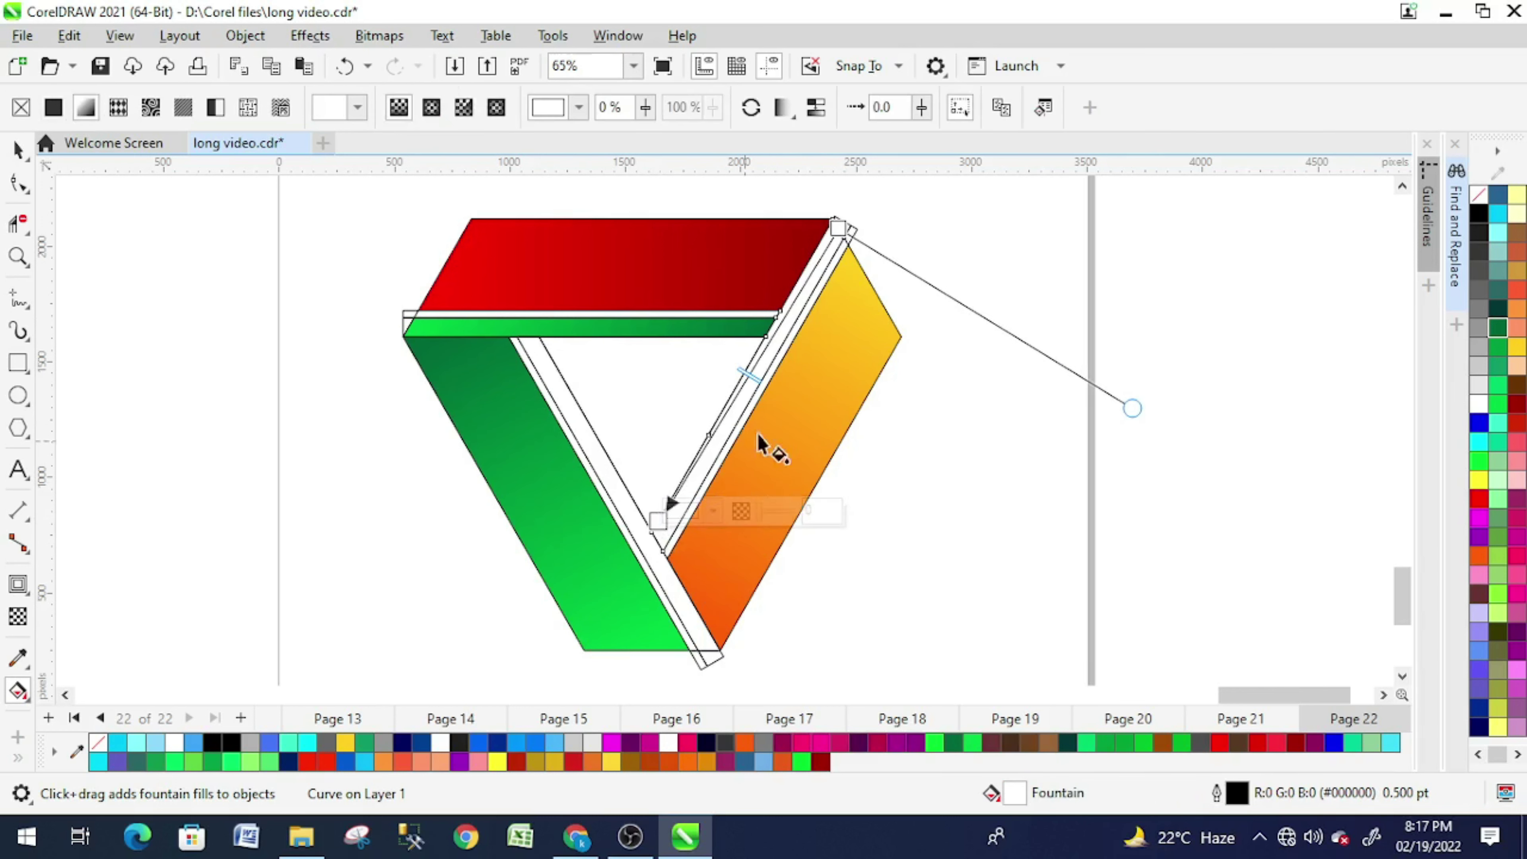
{"action": "left_click", "coordinate": [853, 379]}
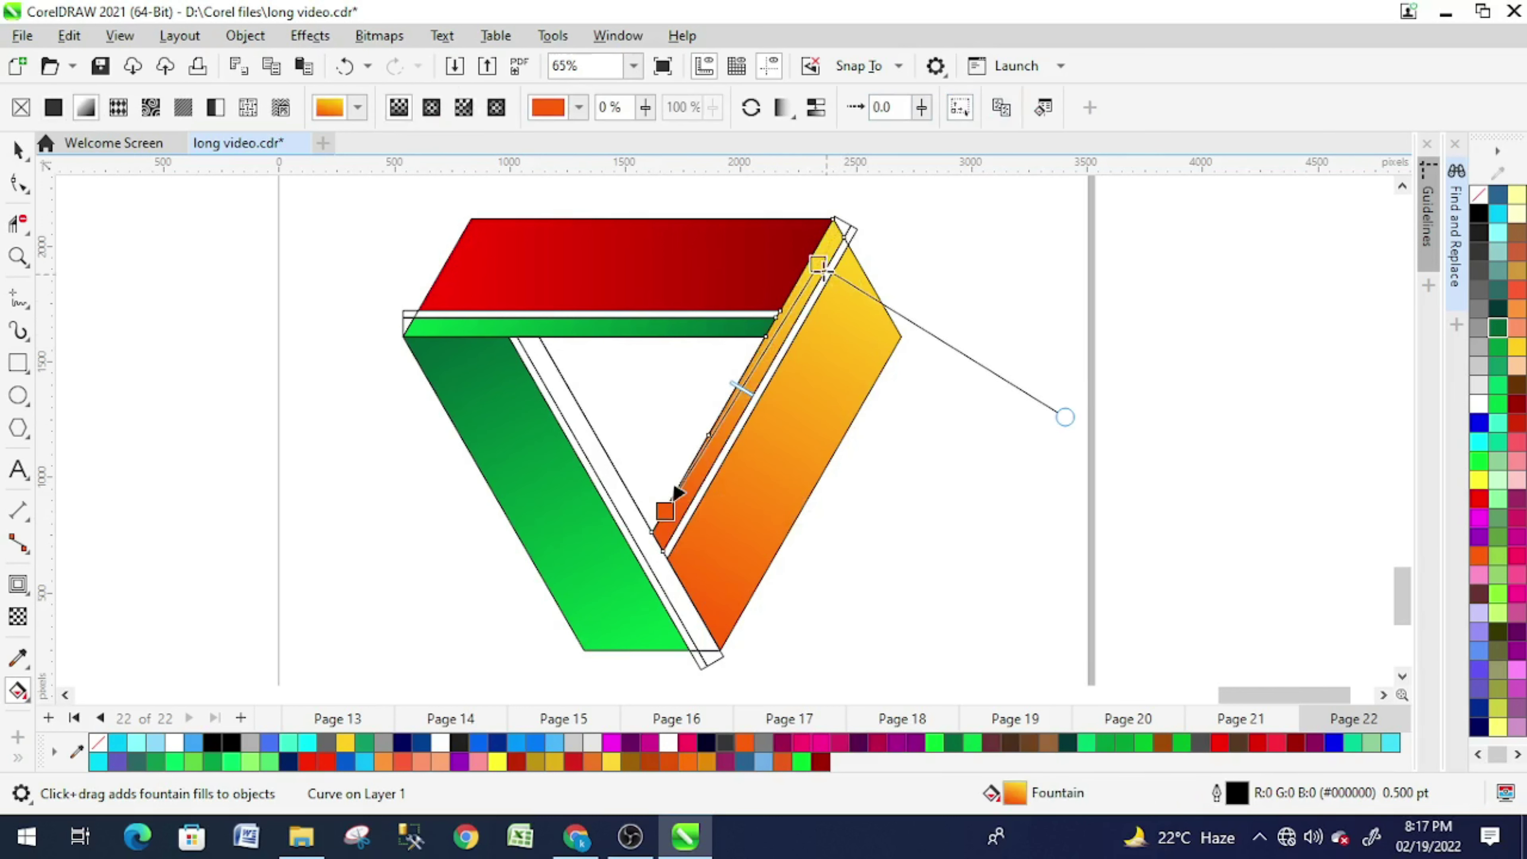
{"action": "left_click_drag", "start_coordinate": [819, 266], "coordinate": [838, 228]}
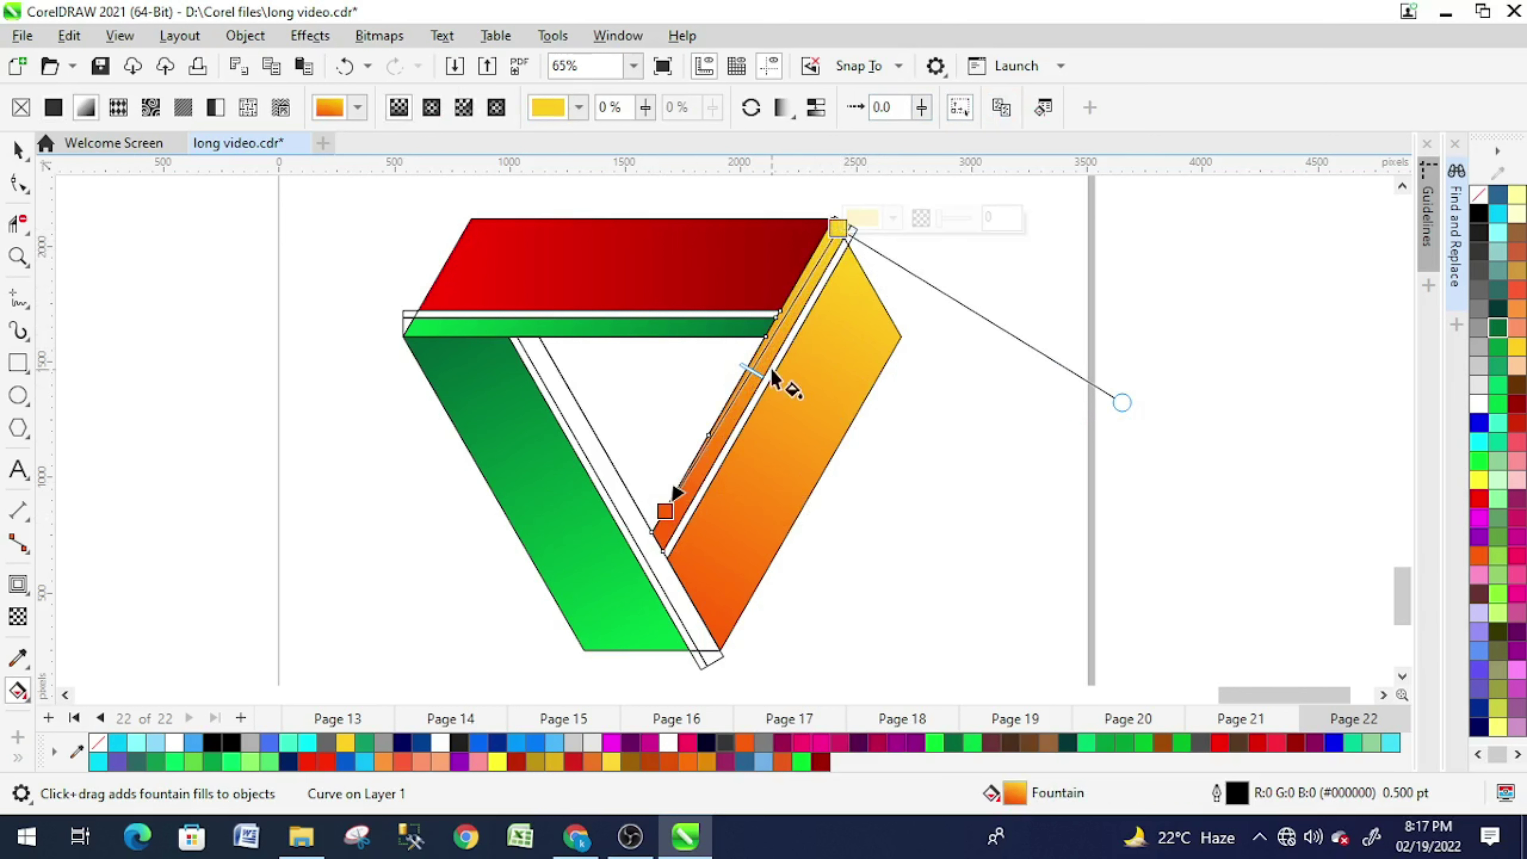
{"action": "left_click_drag", "start_coordinate": [667, 514], "coordinate": [657, 542]}
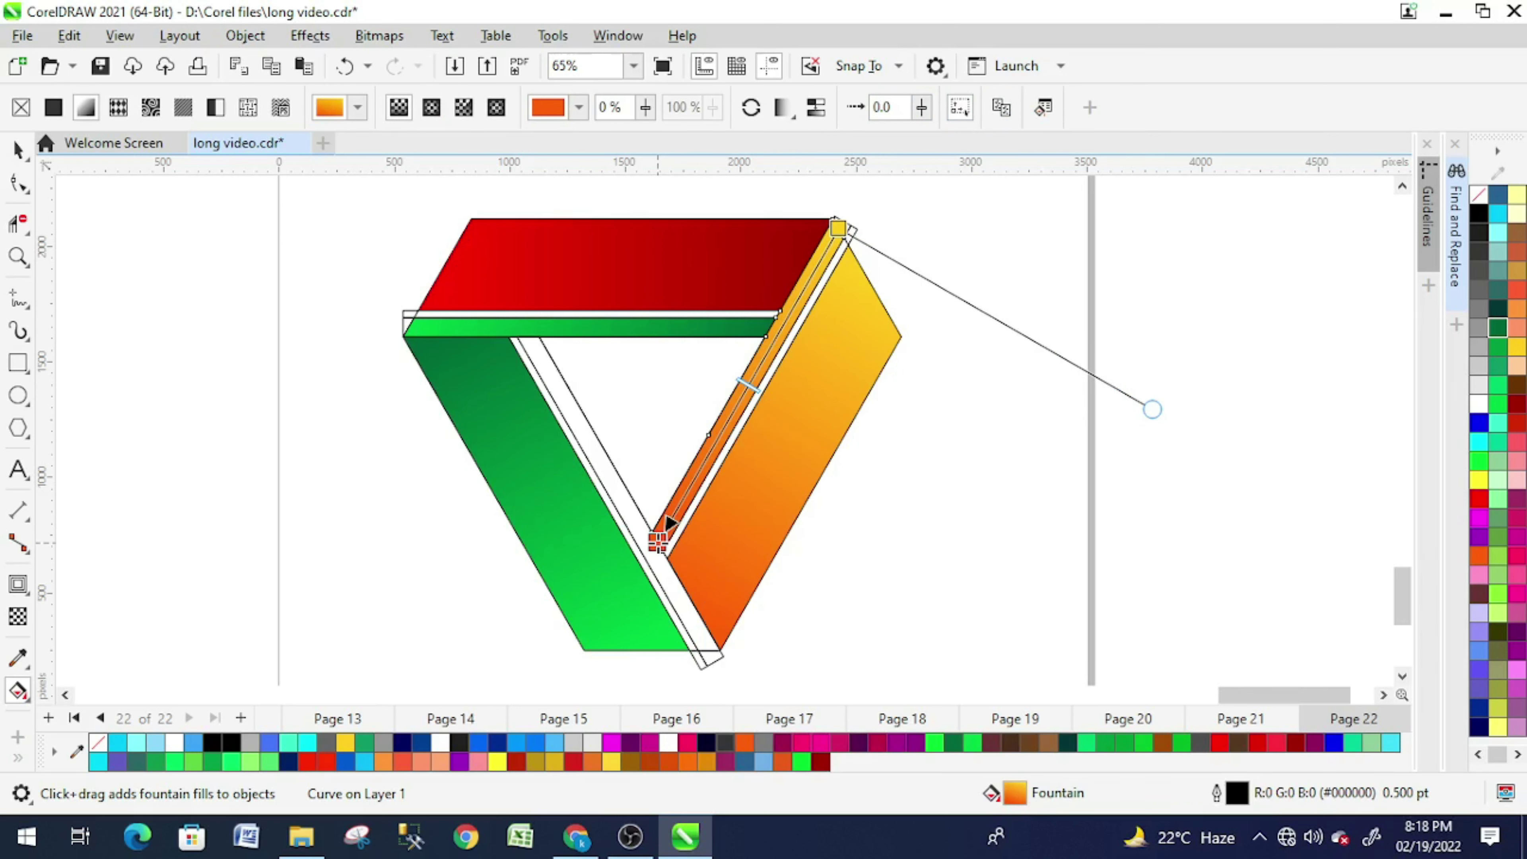
{"action": "left_click", "coordinate": [1517, 404]}
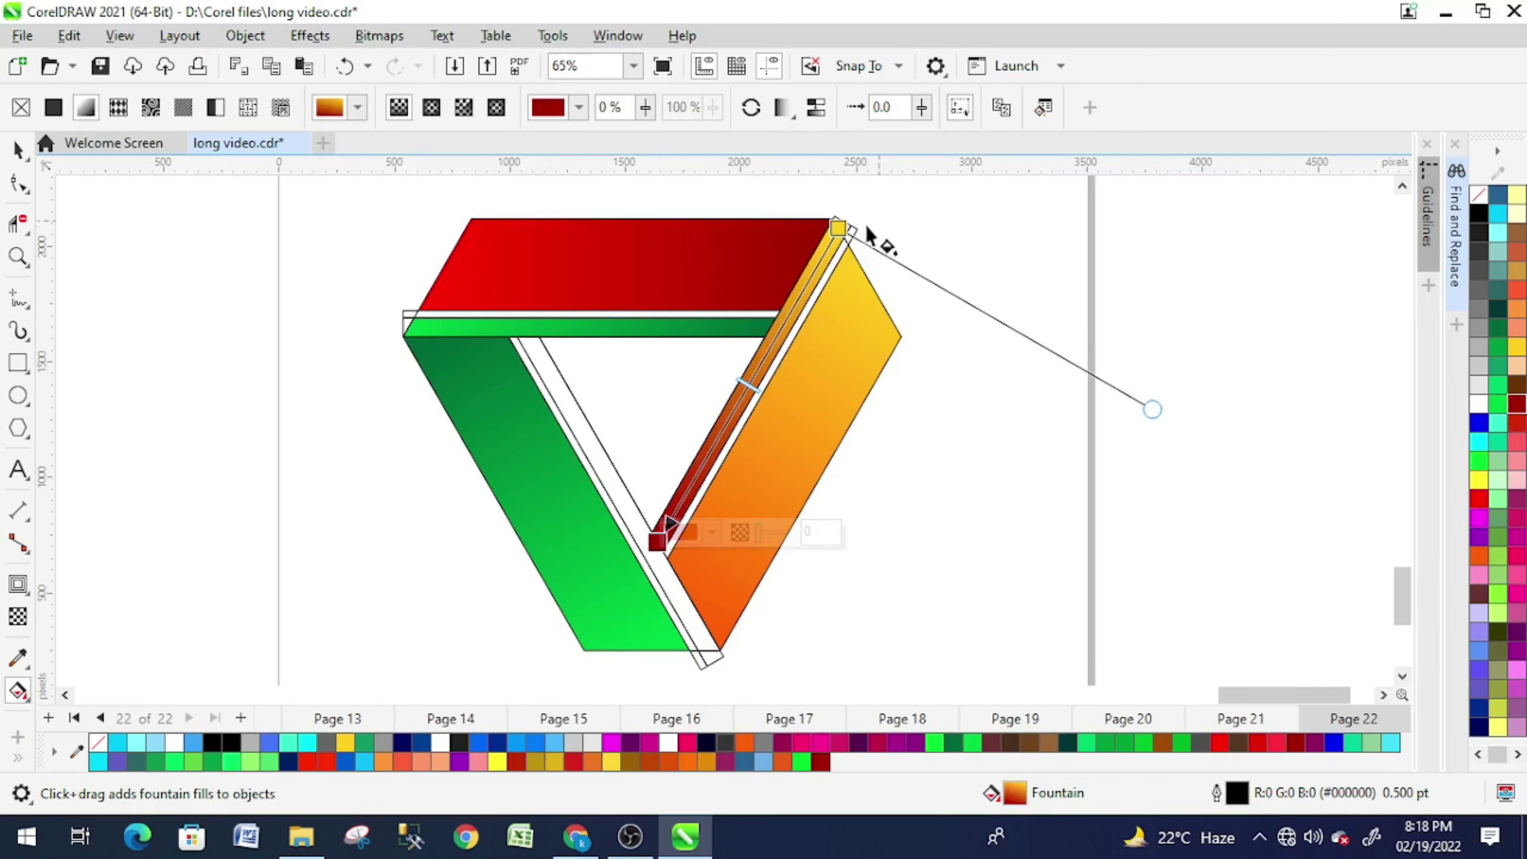
{"action": "left_click", "coordinate": [838, 227]}
{"action": "left_click", "coordinate": [1480, 498]}
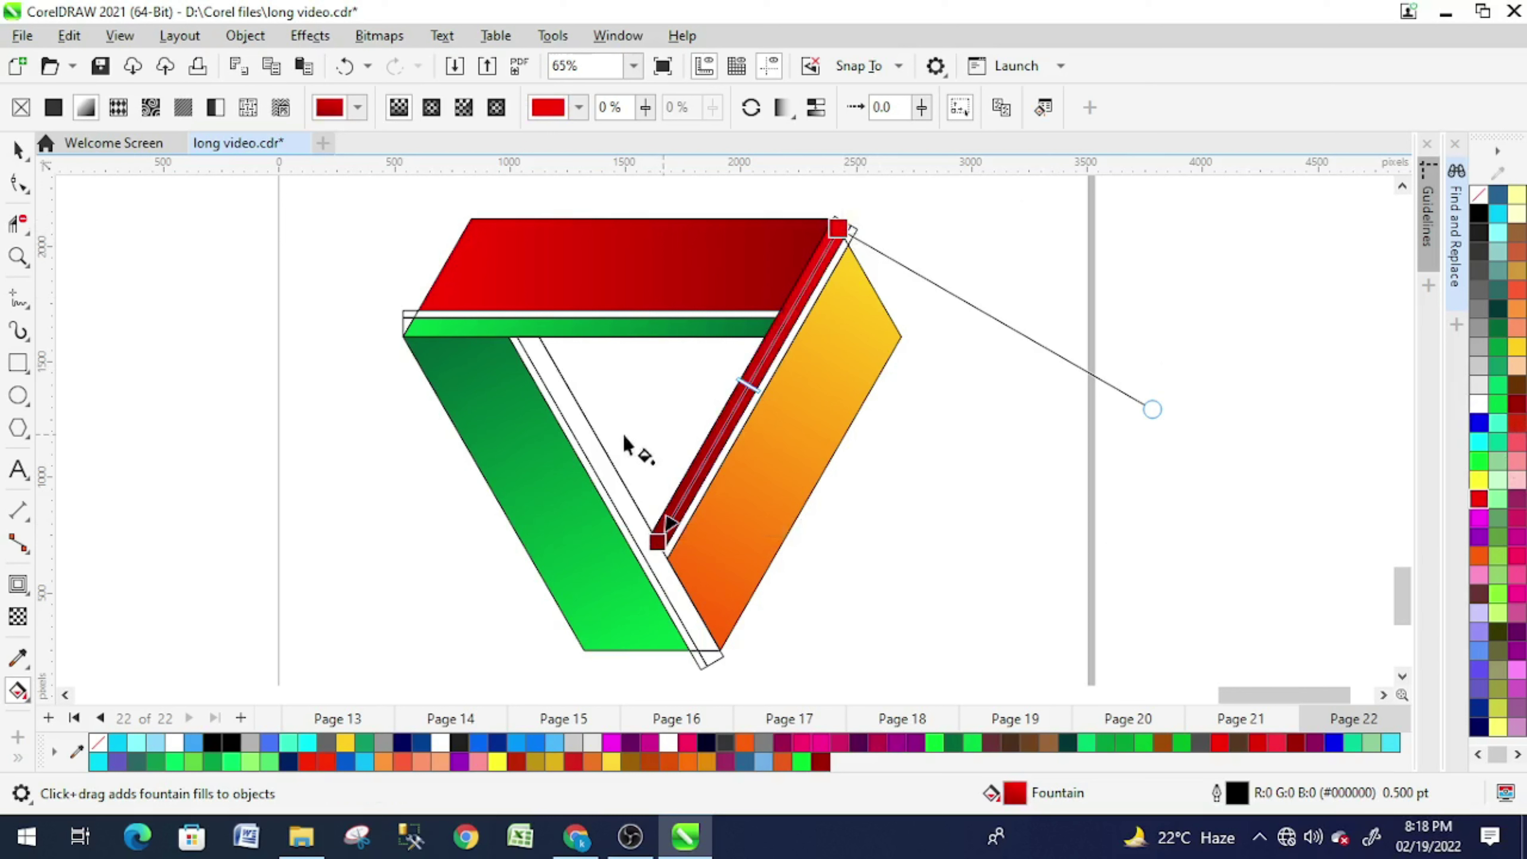
Step: Give the left inner strip an orange-to-yellow gradient running from top to bottom
{"action": "left_click", "coordinate": [514, 415]}
{"action": "left_click_drag", "start_coordinate": [528, 337], "coordinate": [711, 661]}
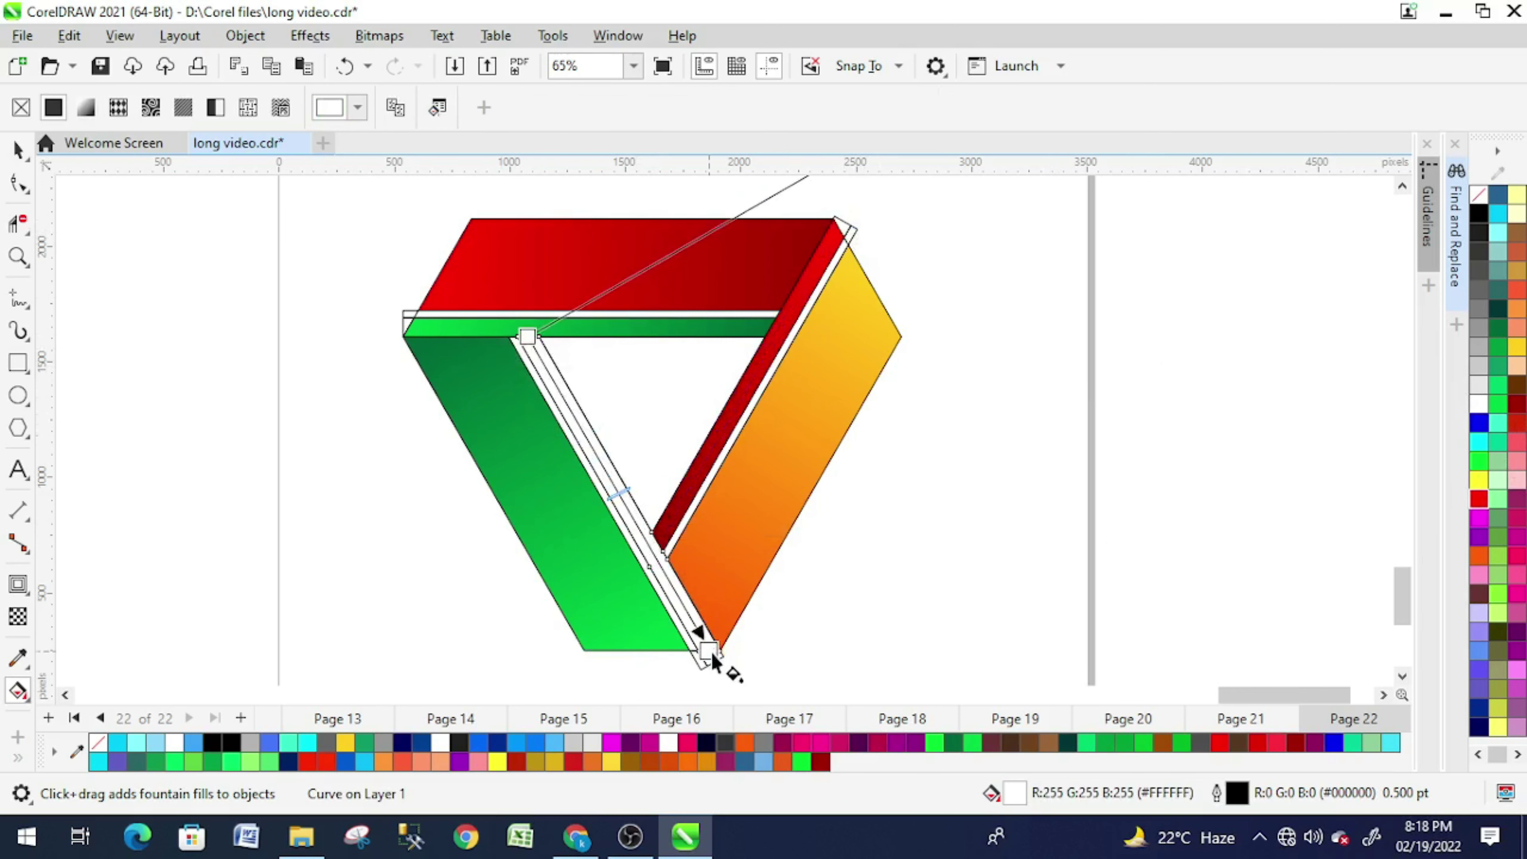
{"action": "left_click", "coordinate": [531, 342]}
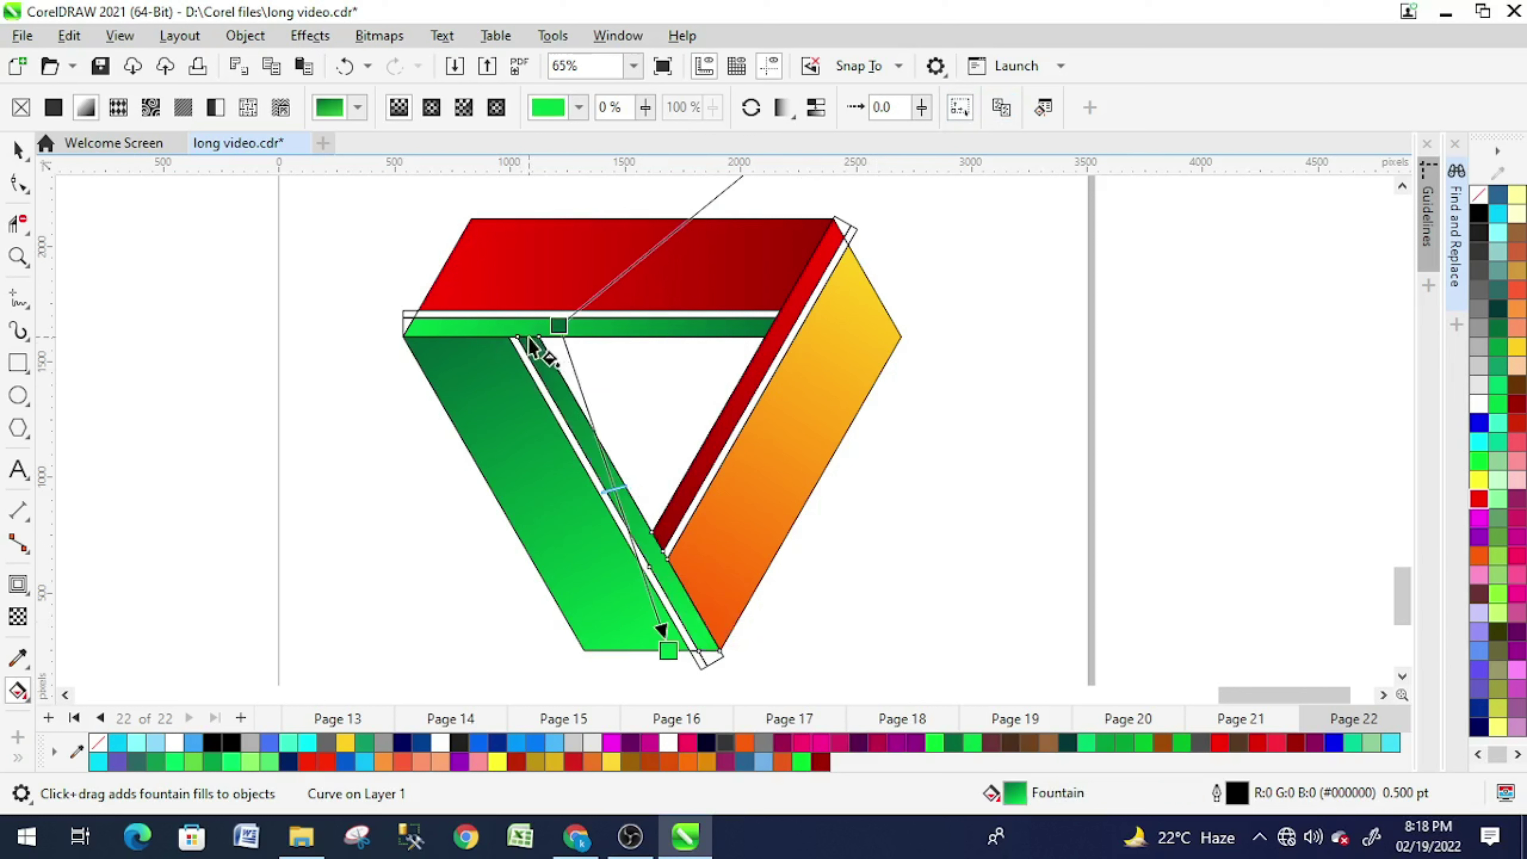
{"action": "left_click_drag", "start_coordinate": [559, 325], "coordinate": [528, 335]}
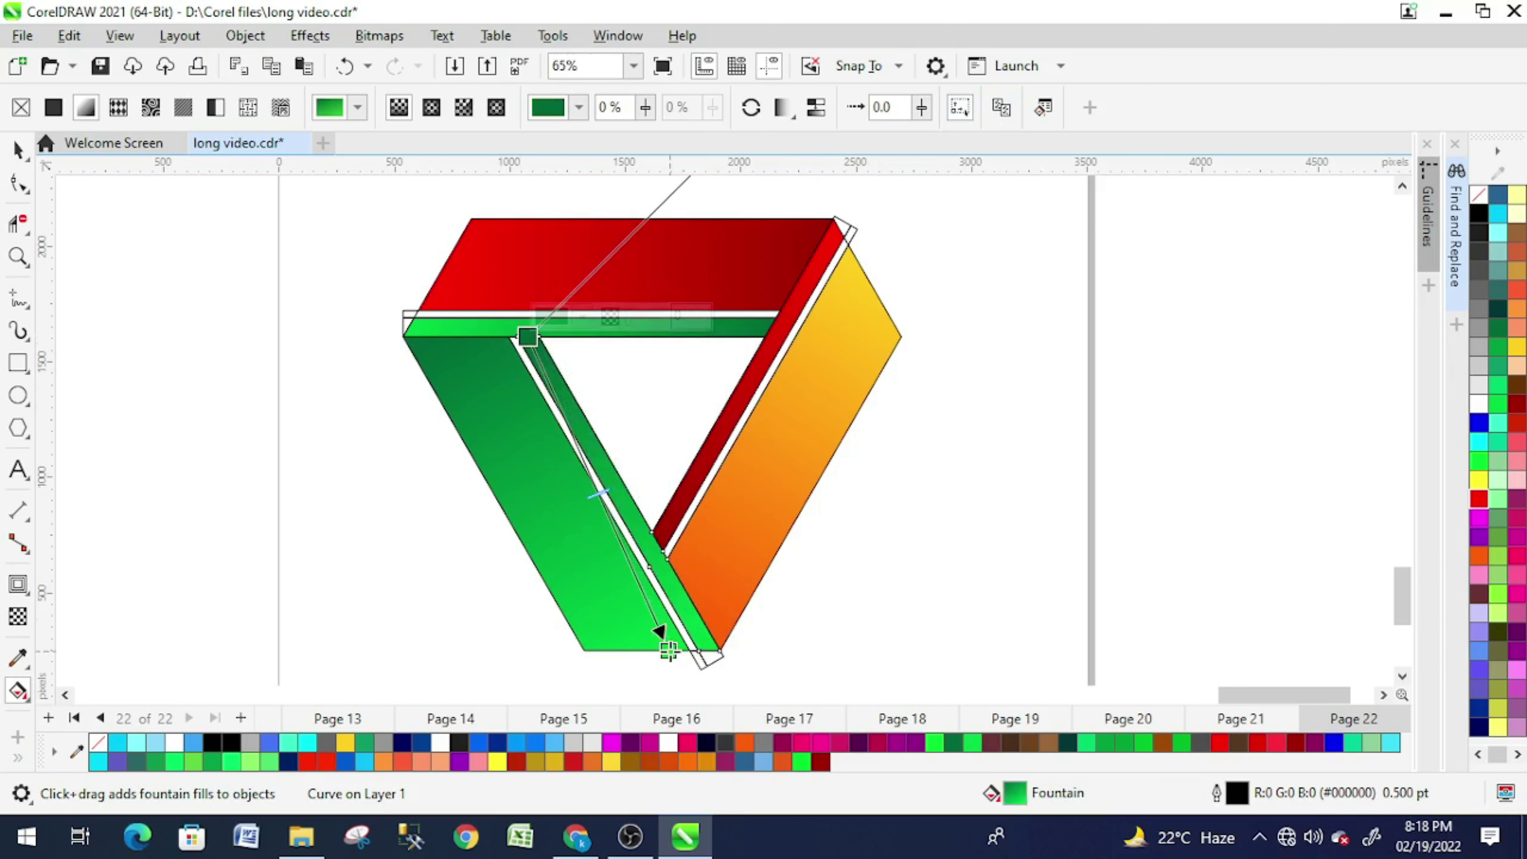
{"action": "left_click_drag", "start_coordinate": [668, 650], "coordinate": [708, 649]}
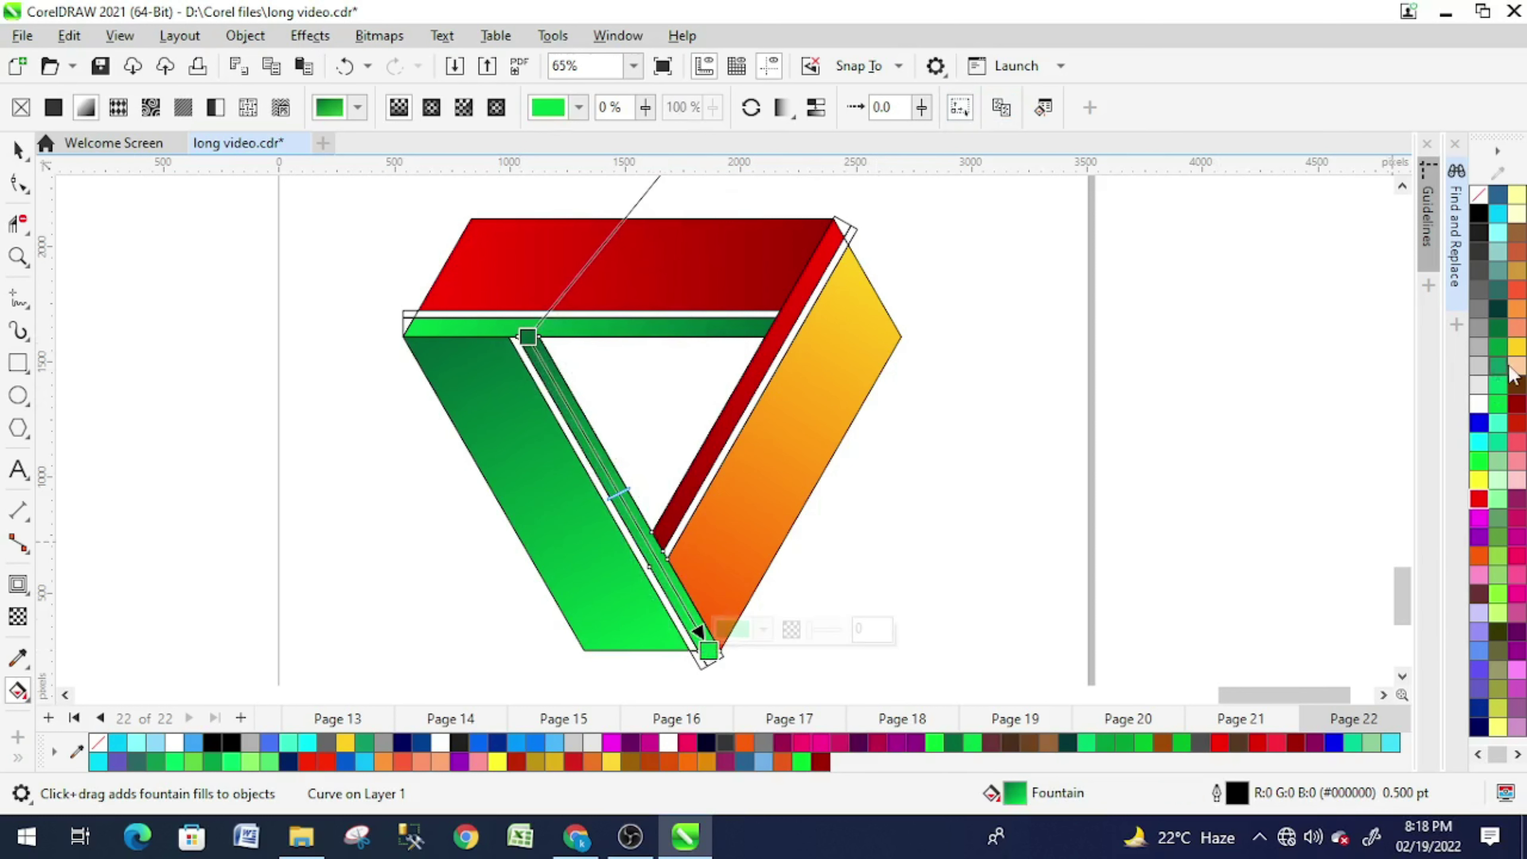
{"action": "left_click", "coordinate": [1515, 349]}
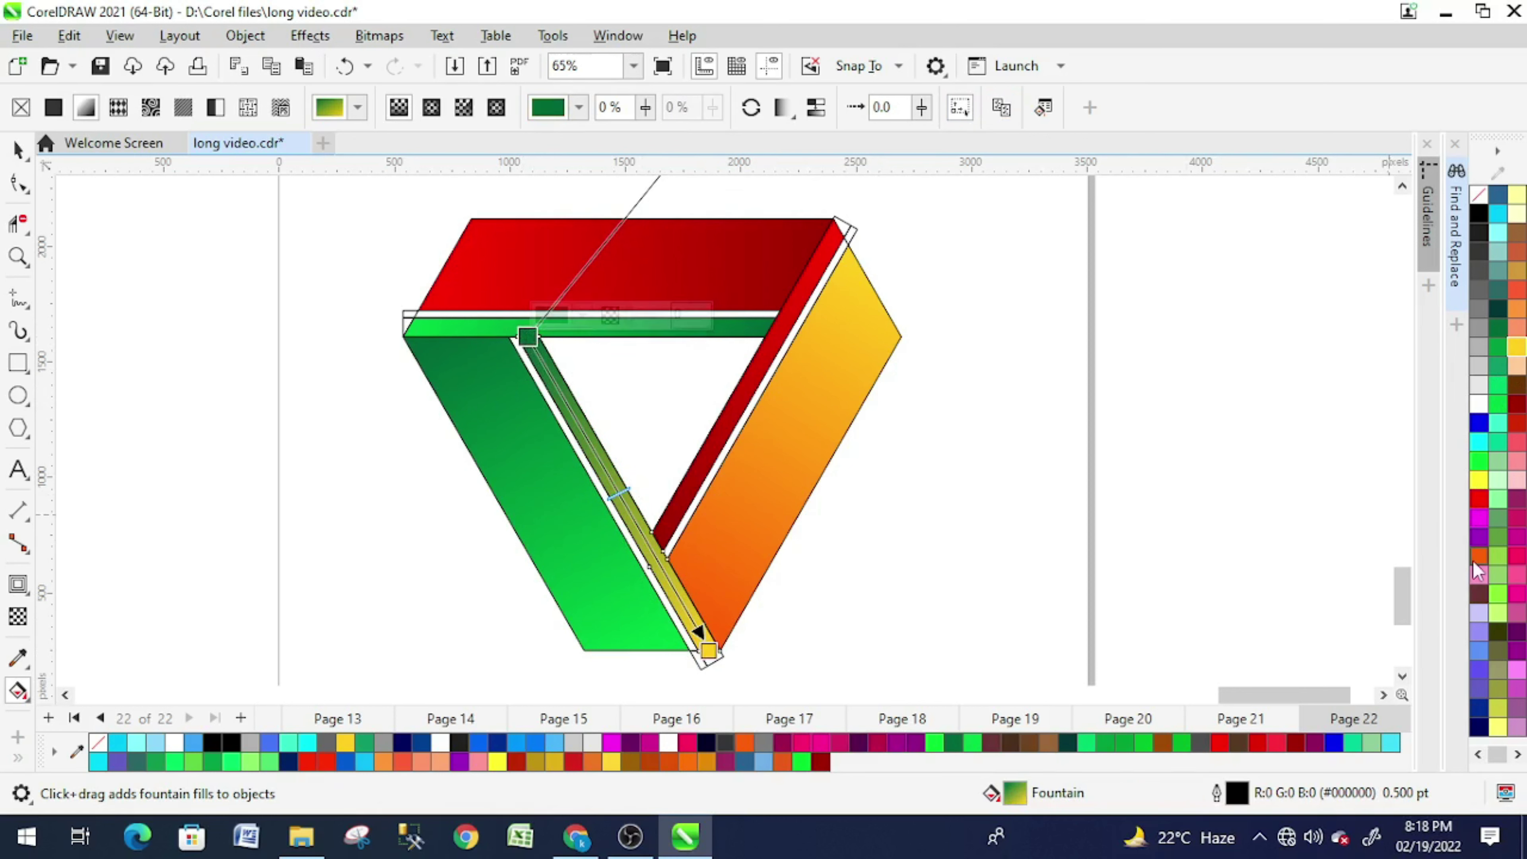
{"action": "left_click", "coordinate": [1478, 556]}
{"action": "left_click", "coordinate": [1060, 519]}
{"action": "left_click", "coordinate": [17, 144]}
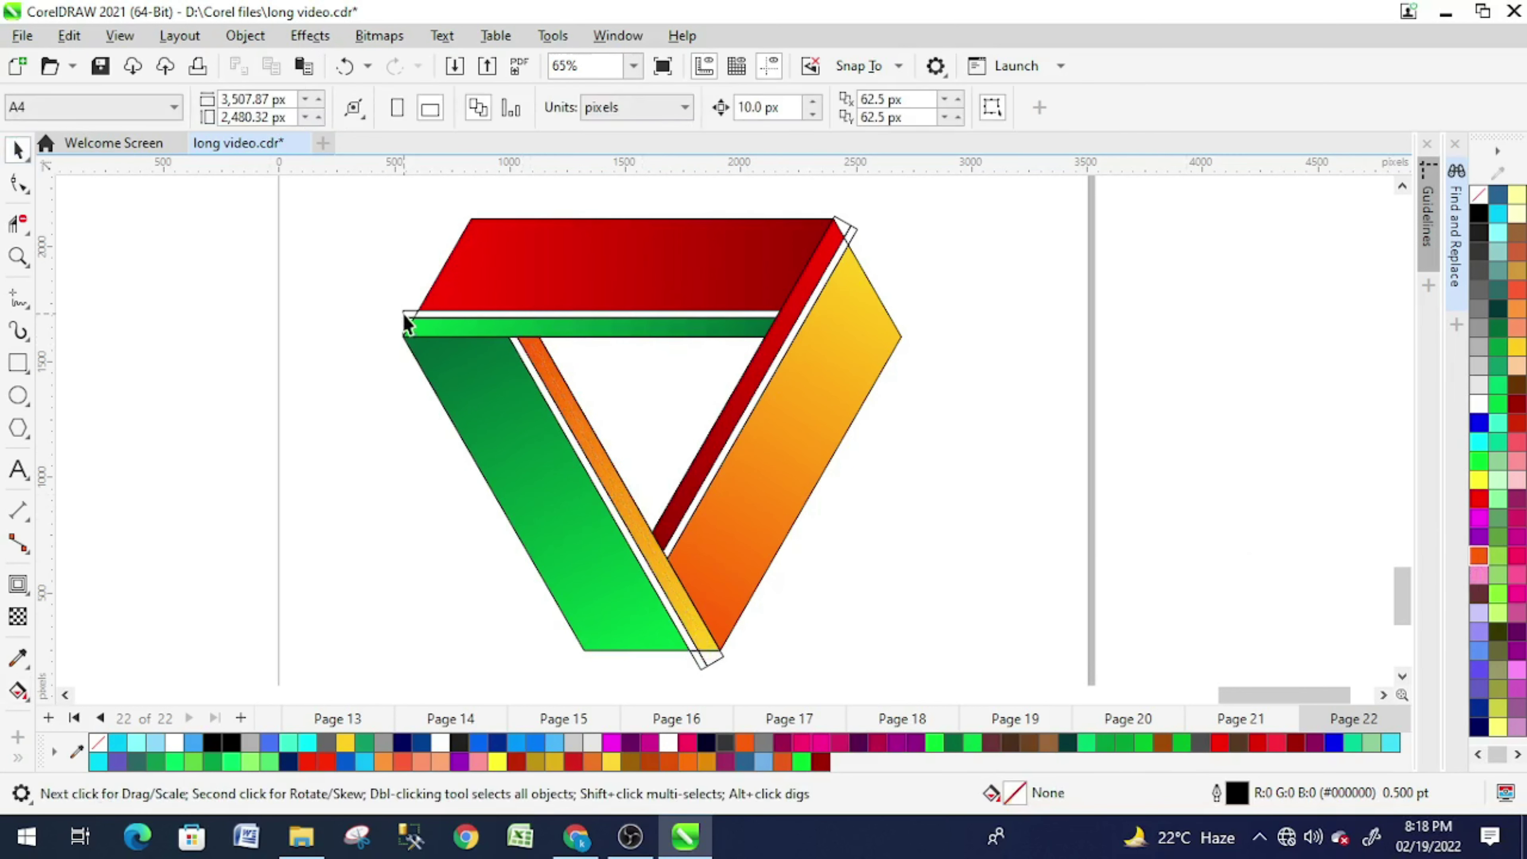
Step: Check how the green band, the band group and the yellow strip are selected, then deselect
{"action": "left_click", "coordinate": [407, 325]}
{"action": "key", "text": "Escape"}
{"action": "left_click", "coordinate": [692, 644]}
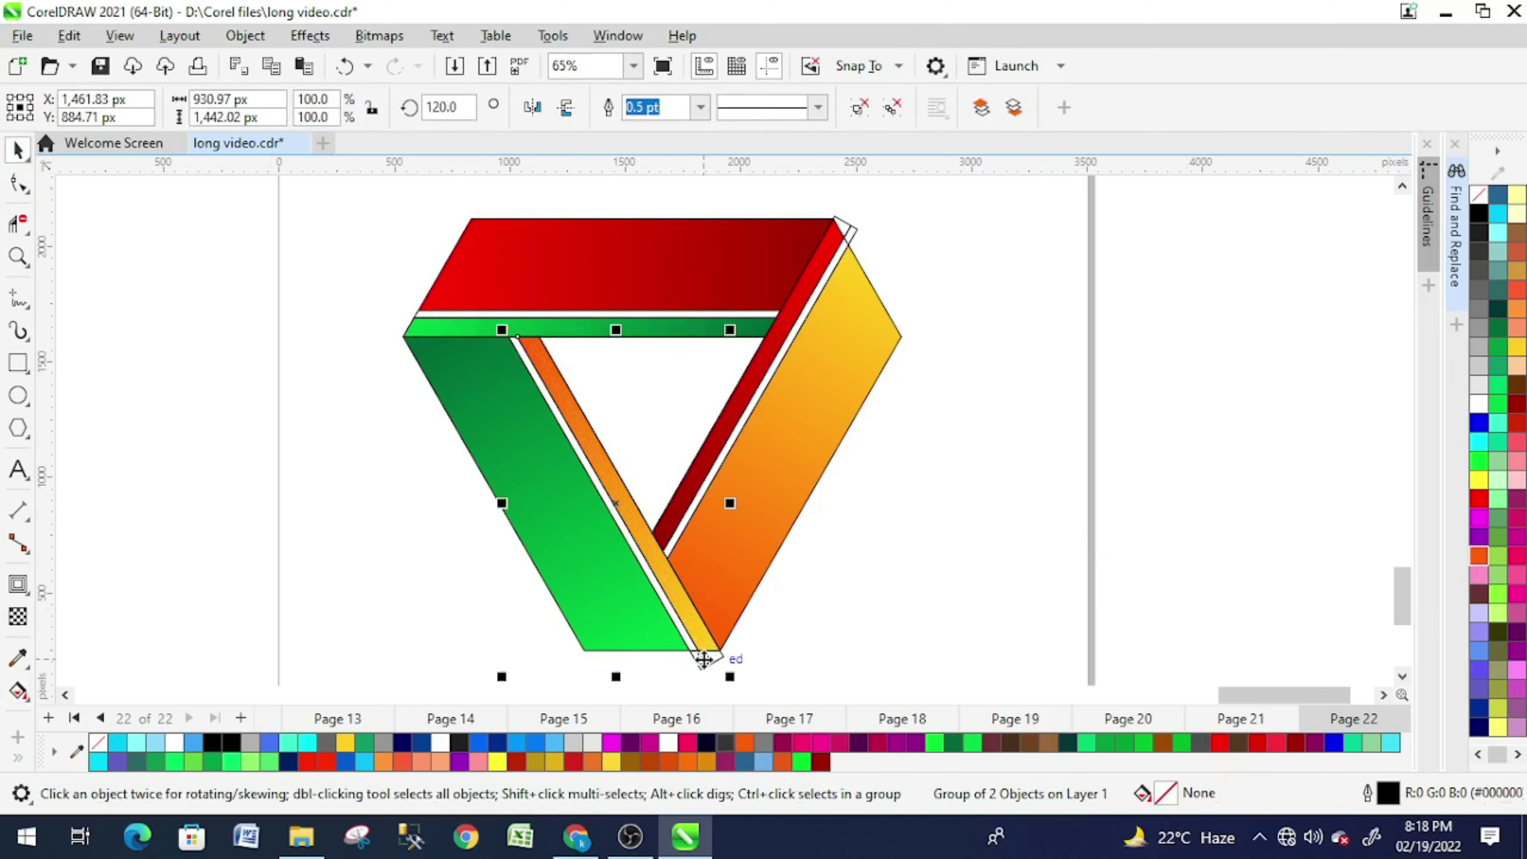
{"action": "key", "text": "Escape"}
{"action": "left_click", "coordinate": [853, 252]}
{"action": "key", "text": "Escape"}
{"action": "scroll", "coordinate": [856, 292], "scroll_direction": "down", "scroll_amount": 3}
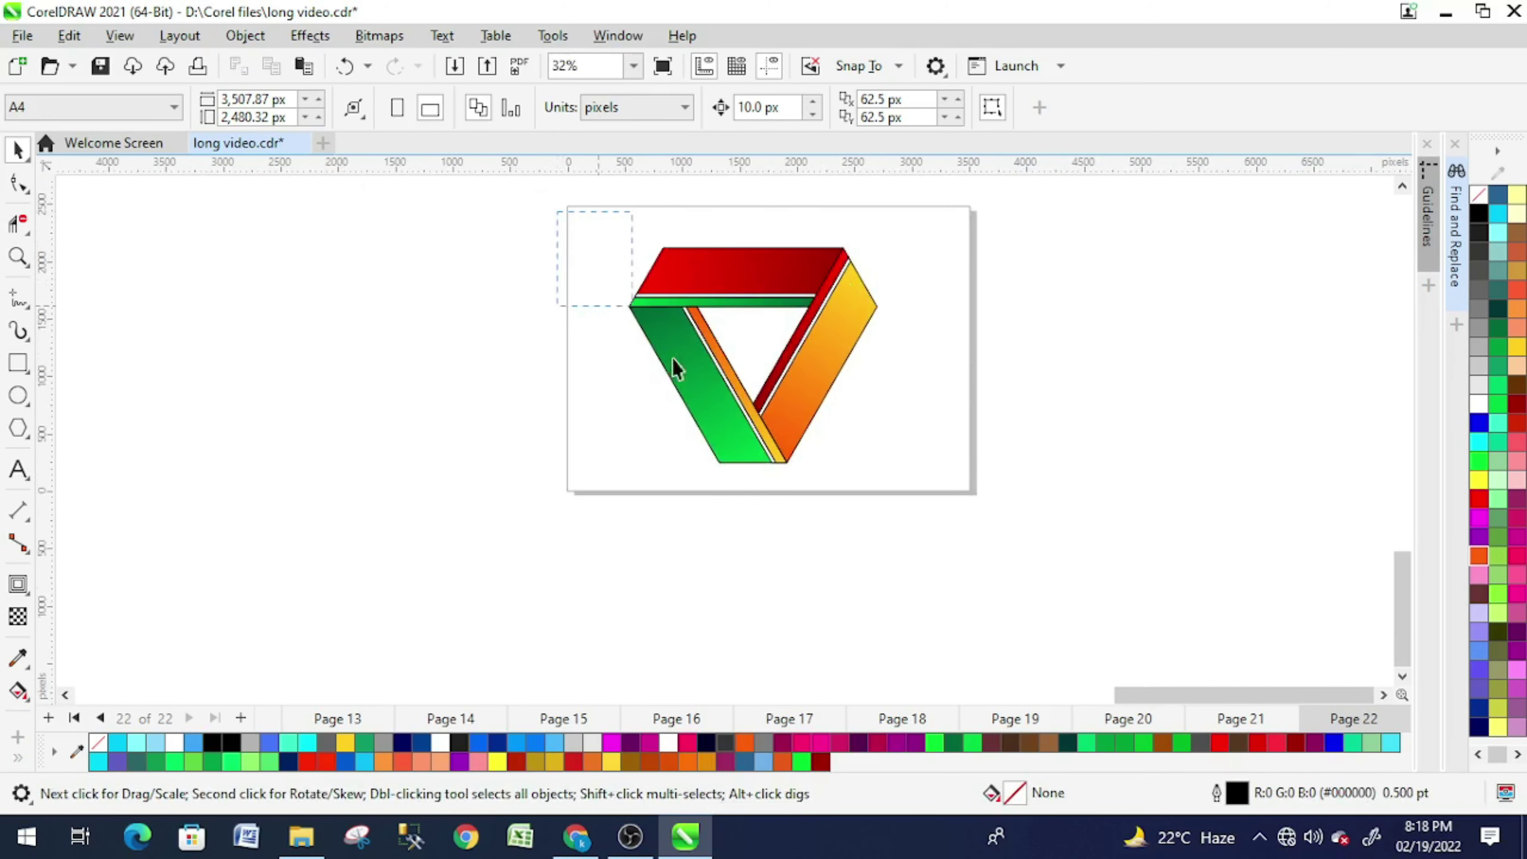
Step: Remove the outlines from all logo pieces using the No Color swatch
{"action": "key", "text": "ctrl+a"}
{"action": "right_click", "coordinate": [1479, 195]}
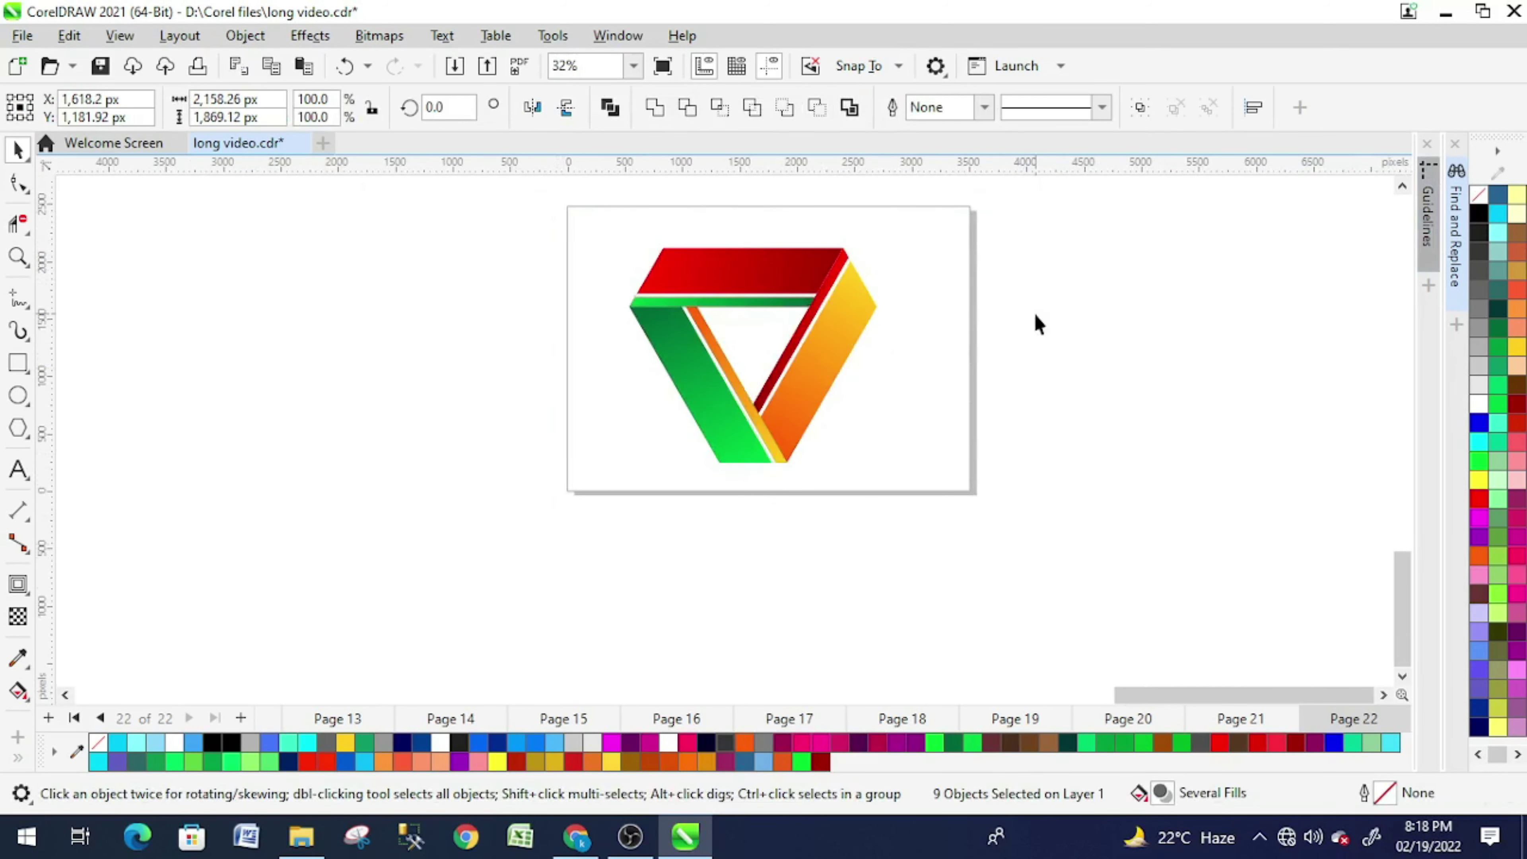
{"action": "key", "text": "Escape"}
{"action": "scroll", "coordinate": [722, 297], "scroll_direction": "up", "scroll_amount": 2}
{"action": "scroll", "coordinate": [835, 382], "scroll_direction": "up", "scroll_amount": 1}
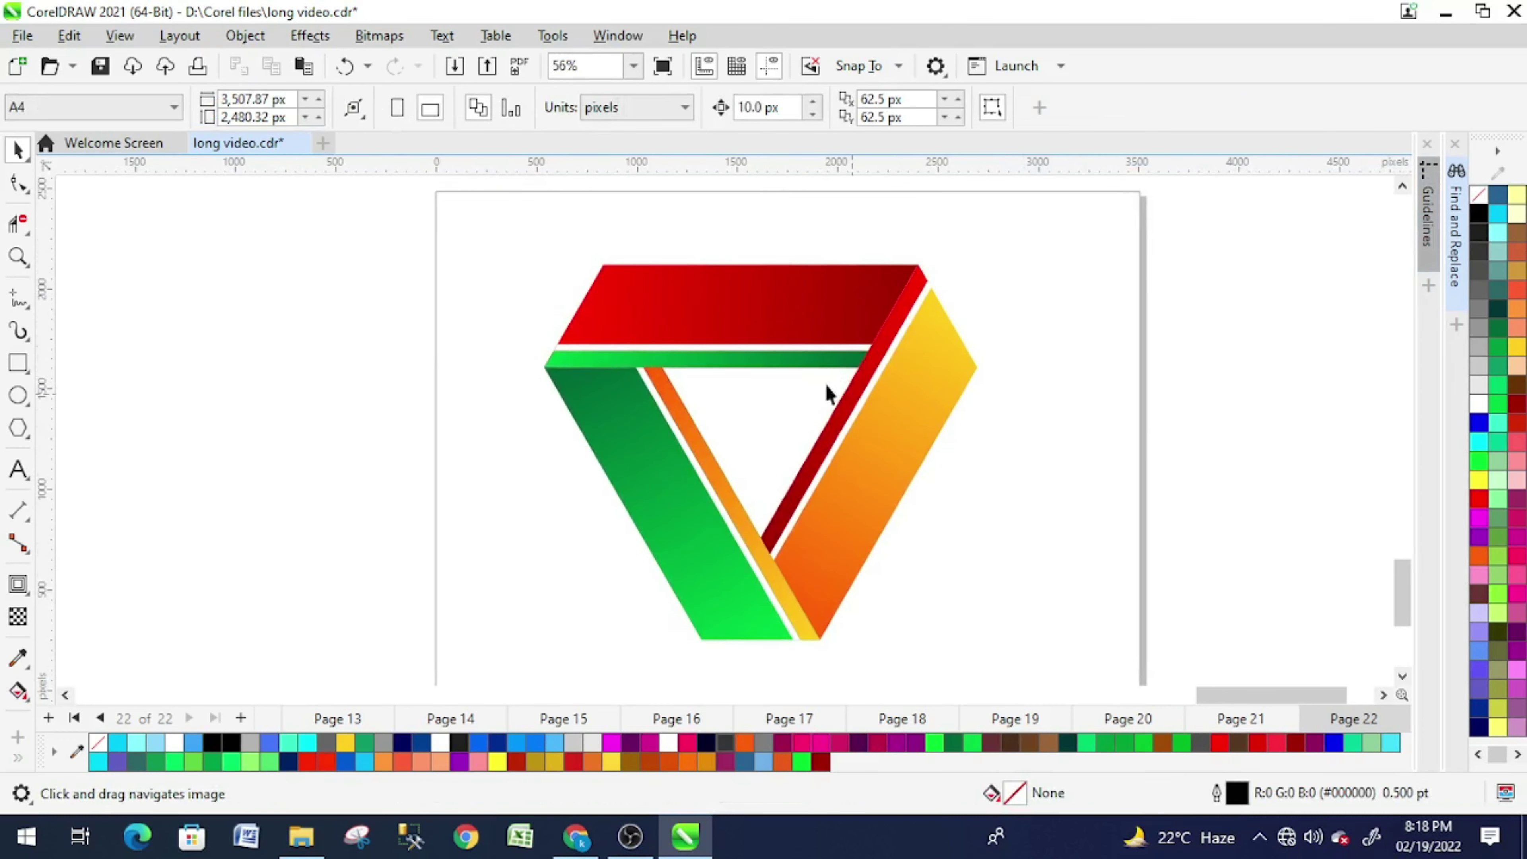
{"action": "scroll", "coordinate": [1065, 643], "scroll_direction": "down", "scroll_amount": 1}
Step: Group all nine logo pieces together with Ctrl+G
{"action": "key", "text": "ctrl+a"}
{"action": "scroll", "coordinate": [992, 505], "scroll_direction": "down", "scroll_amount": 1}
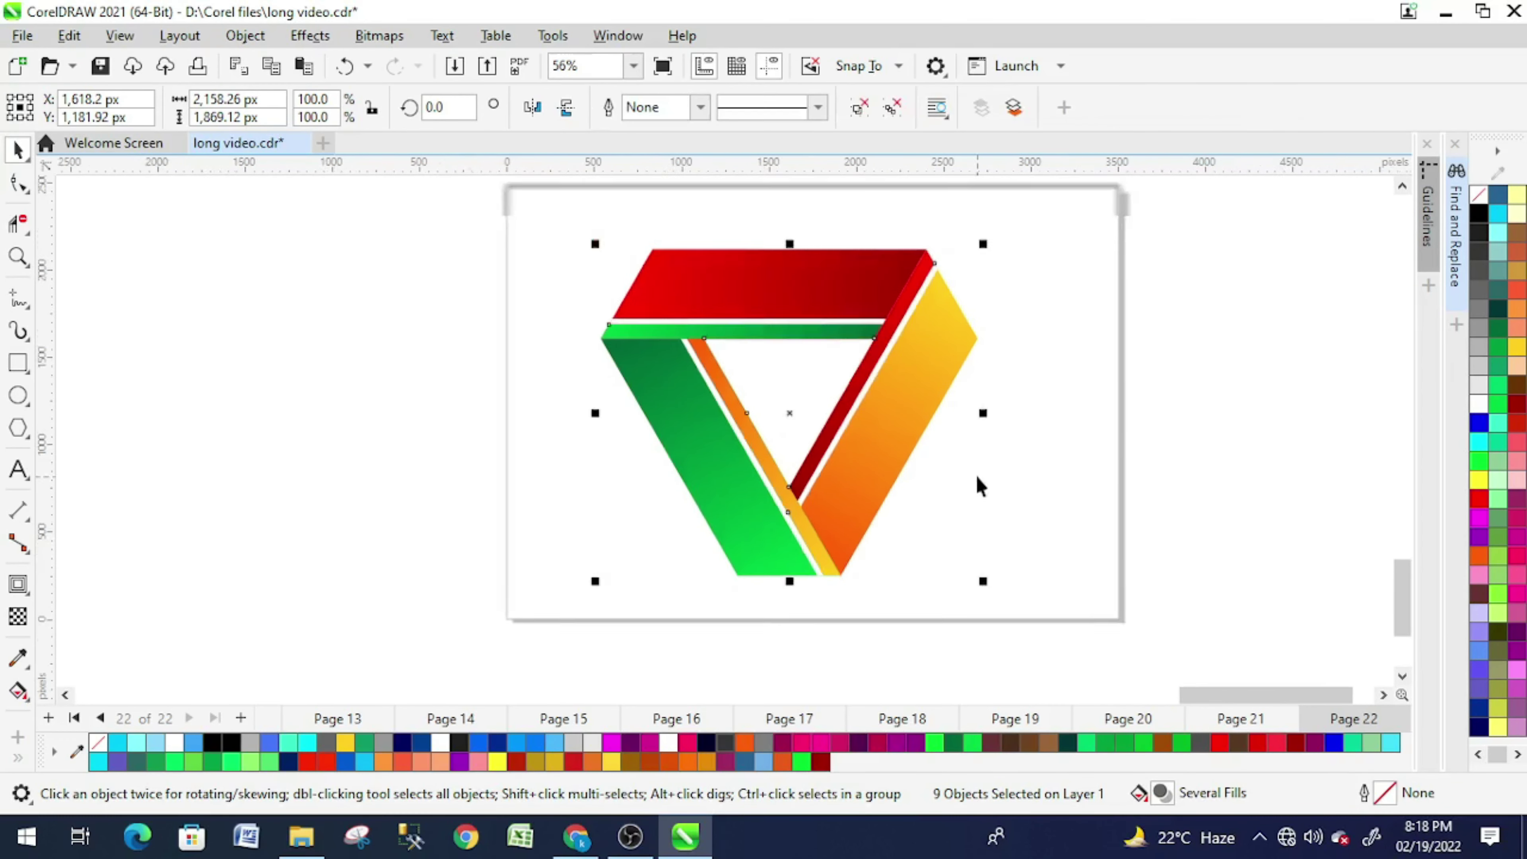
{"action": "key", "text": "ctrl+g"}
{"action": "scroll", "coordinate": [998, 511], "scroll_direction": "down", "scroll_amount": 1}
{"action": "key", "text": "Escape"}
{"action": "scroll", "coordinate": [1076, 486], "scroll_direction": "up", "scroll_amount": 1}
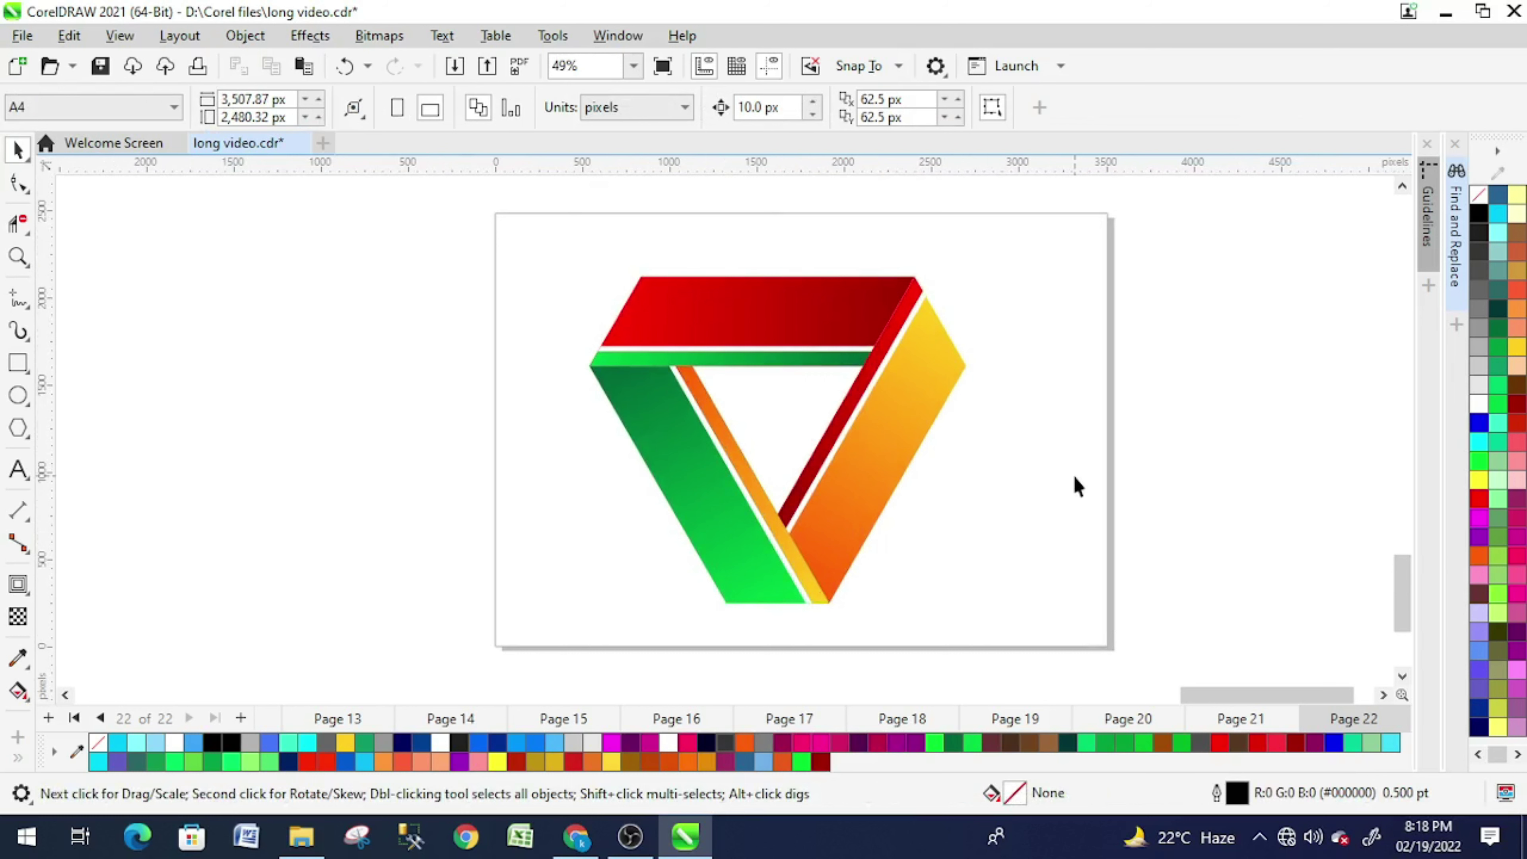